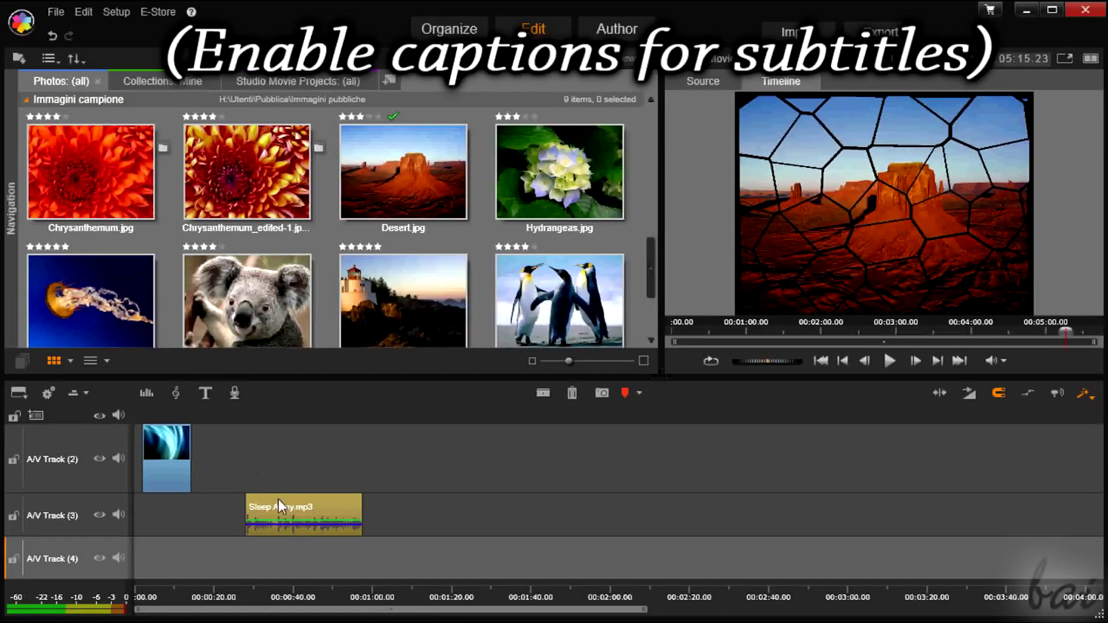
- Select the Sleep Away.mp3 audio clip and stop the movie playback
click(278, 500)
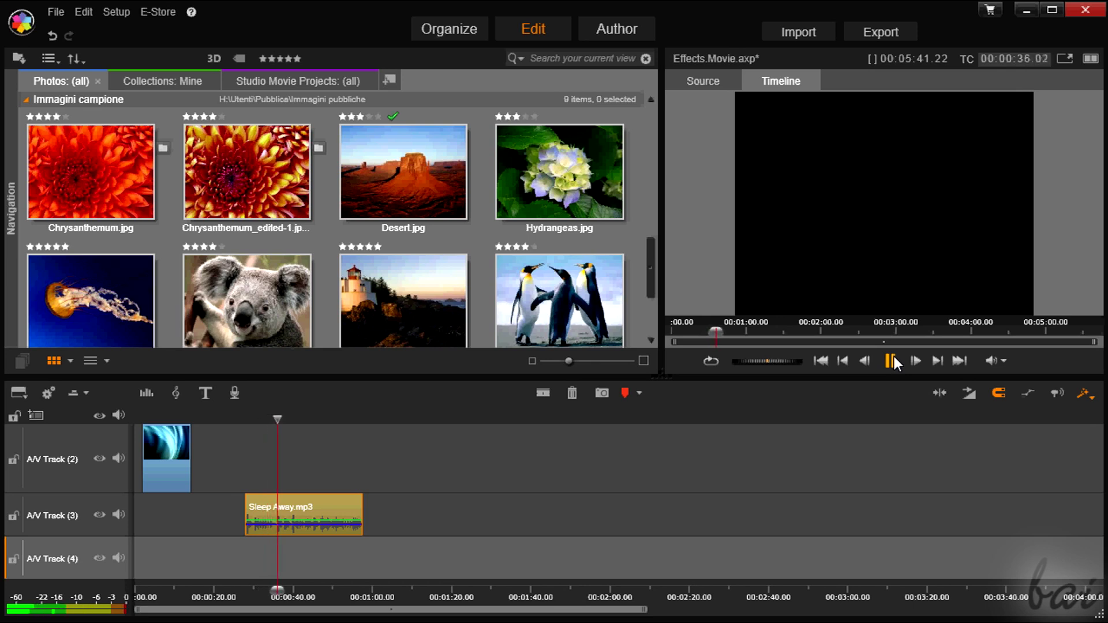
click(892, 356)
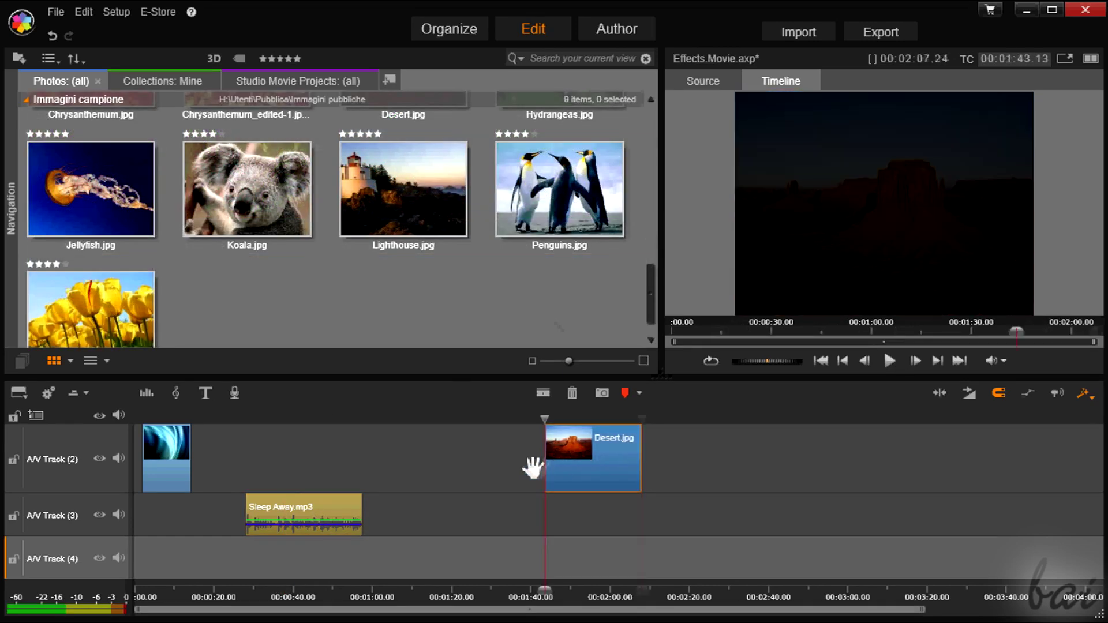
- Place Desert.jpg on AV Track (2) at 1:20 and lengthen it to about 2:05
drag(531, 463, 447, 463)
drag(559, 462, 648, 460)
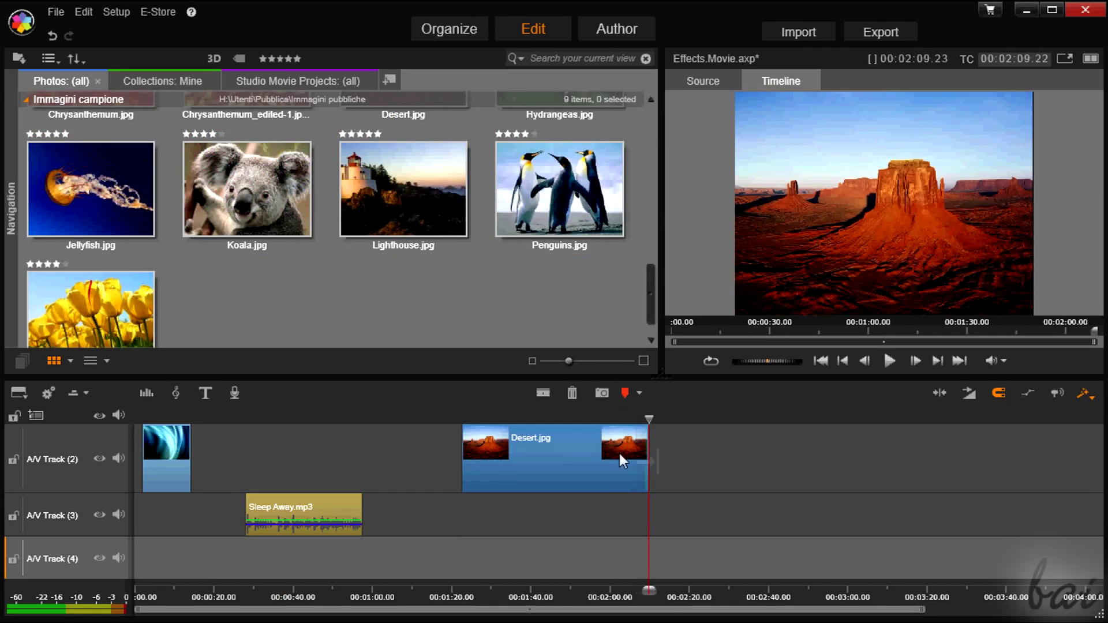
drag(653, 420, 551, 438)
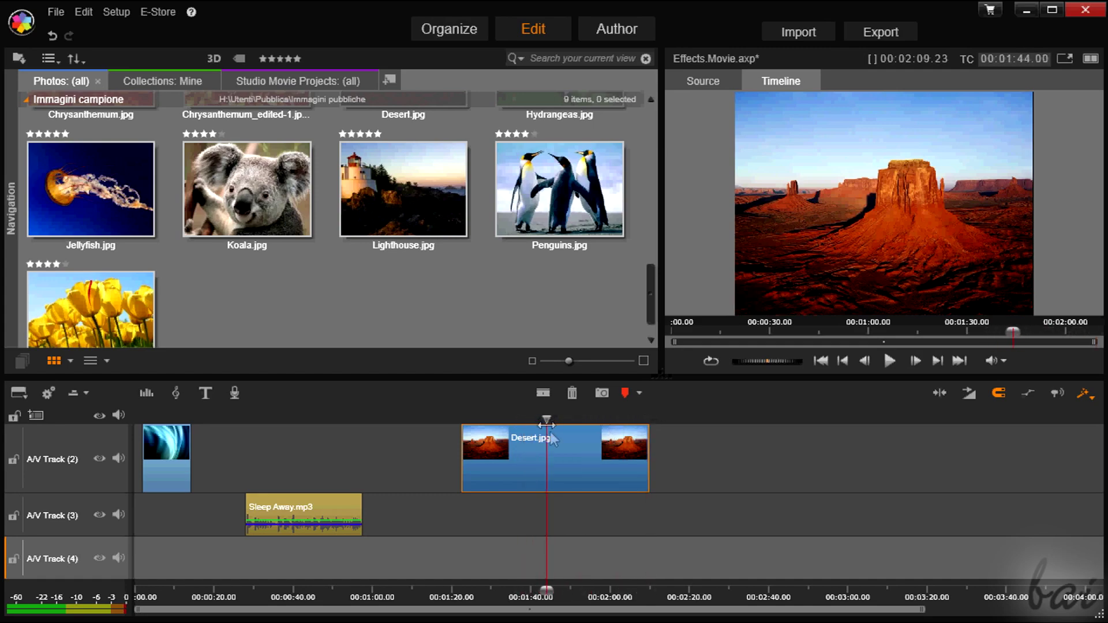
- Raise Sleep Away's reverb damping to 0,49 and open Desert.jpg's editor around 1:23
double_click(598, 458)
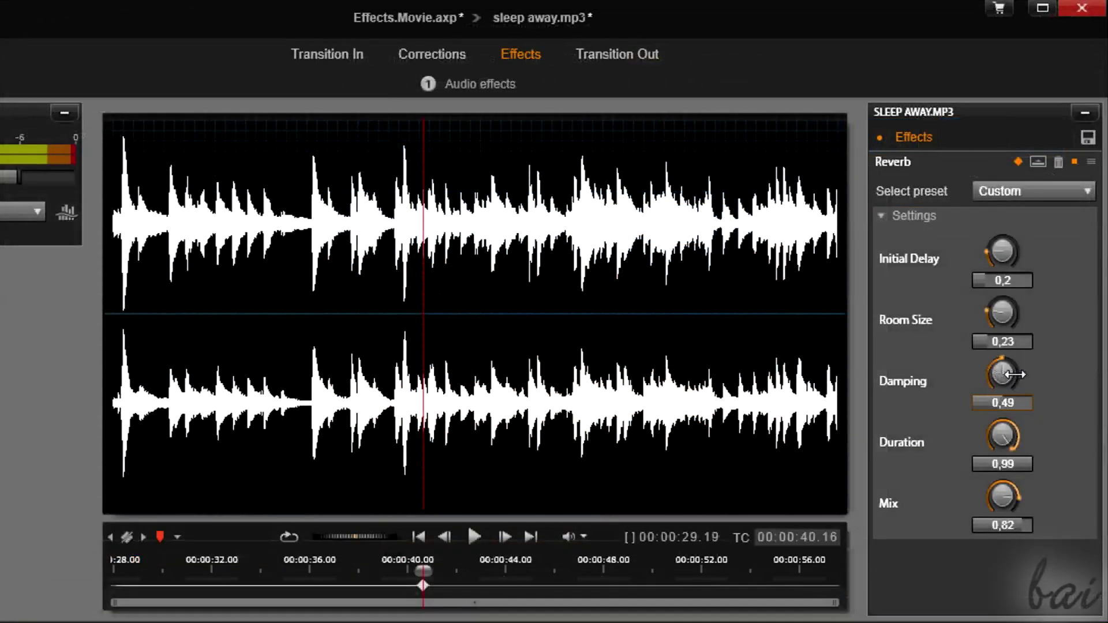
drag(1003, 373, 1013, 375)
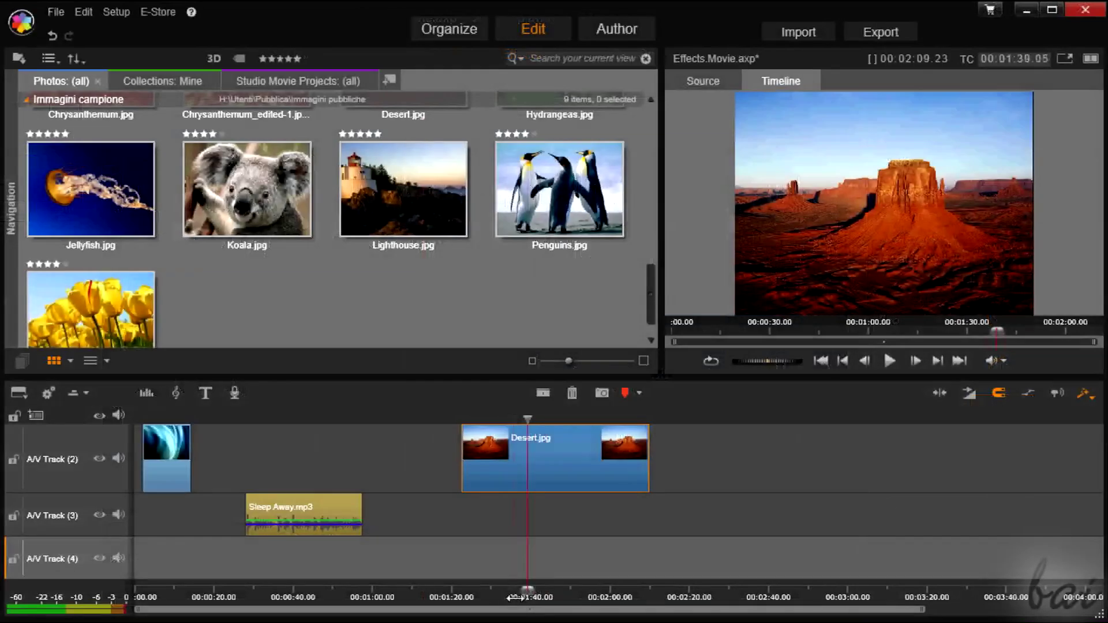
drag(527, 597, 649, 601)
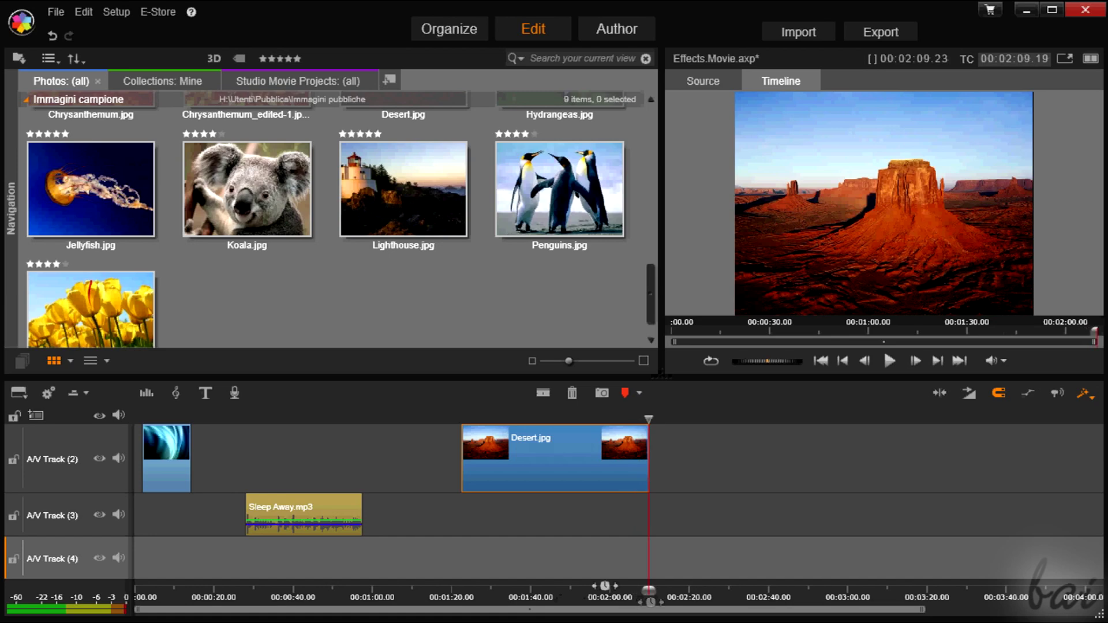
double_click(550, 466)
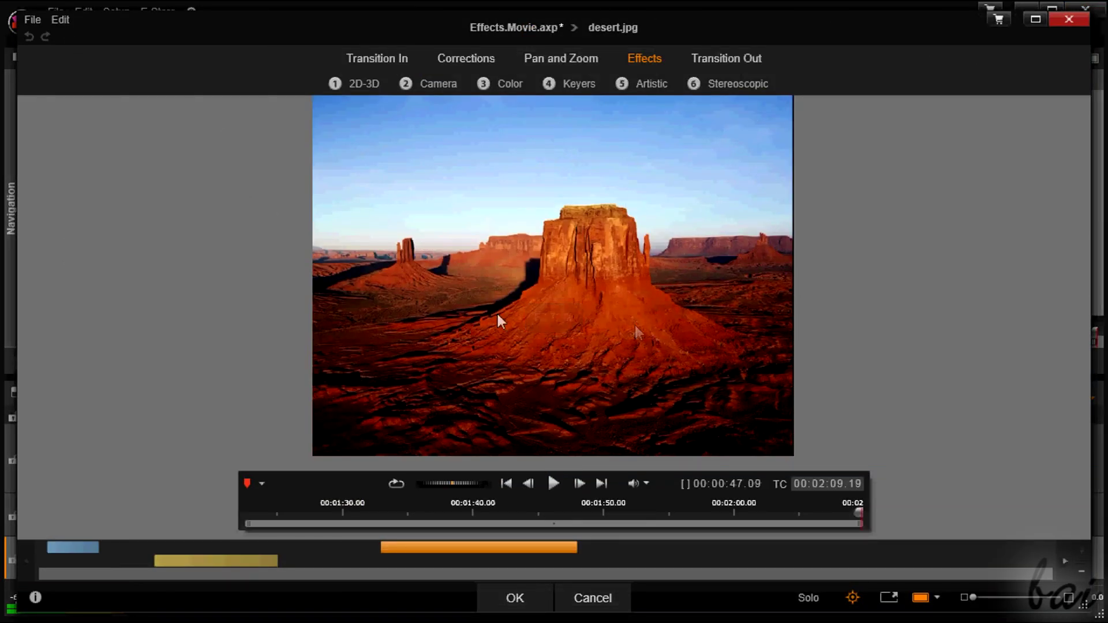
- Preview the Desert.jpg clip from about 1:20 and show its Corrections categories
click(553, 484)
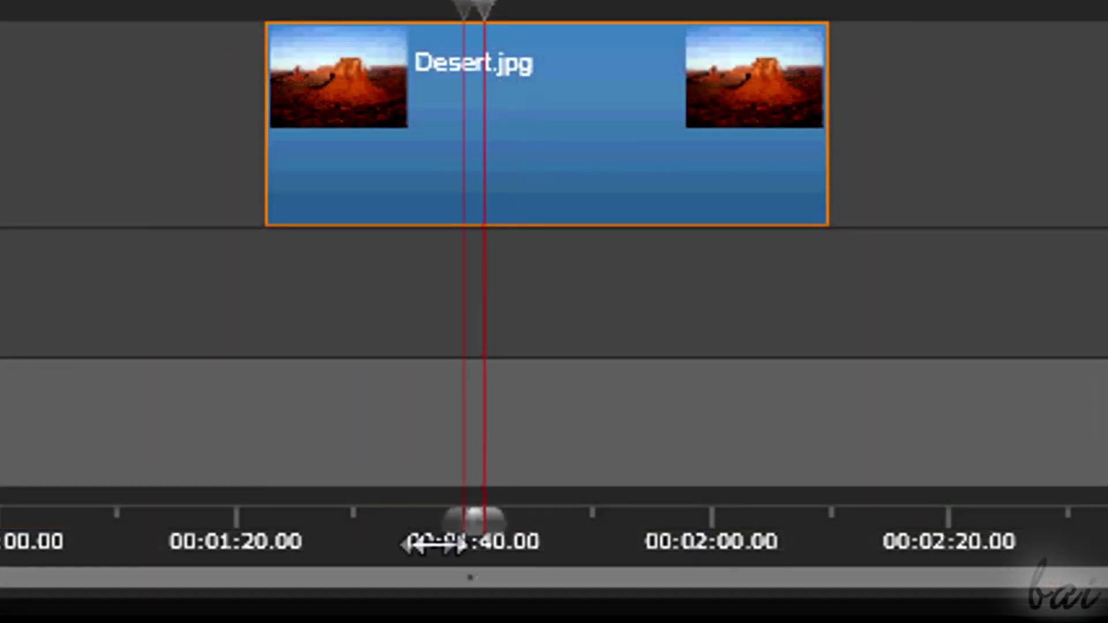
drag(470, 522, 366, 541)
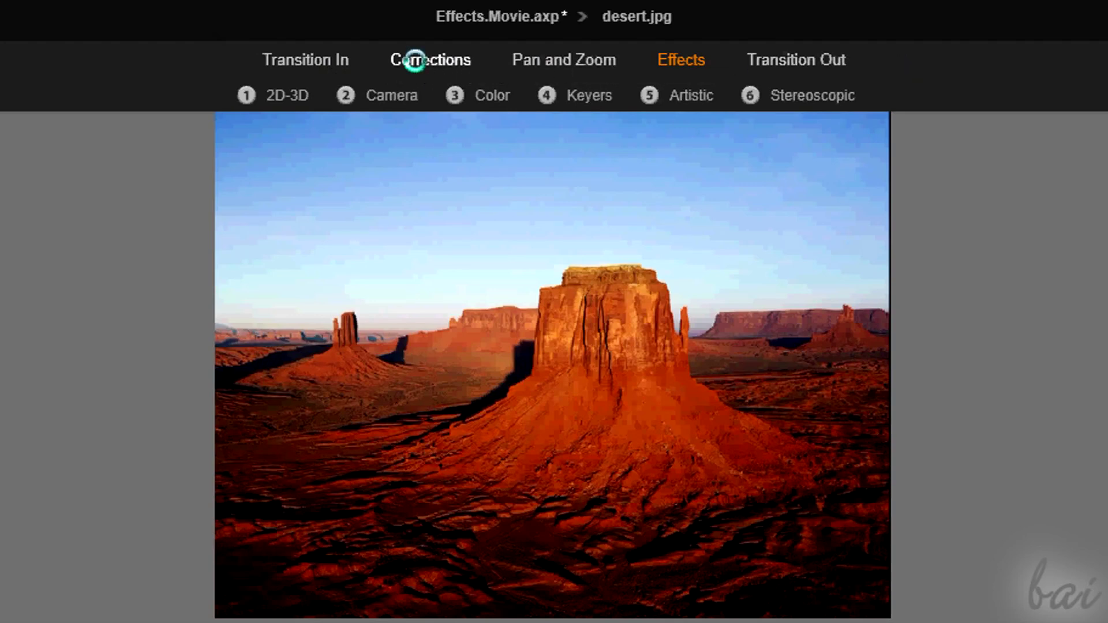
click(416, 60)
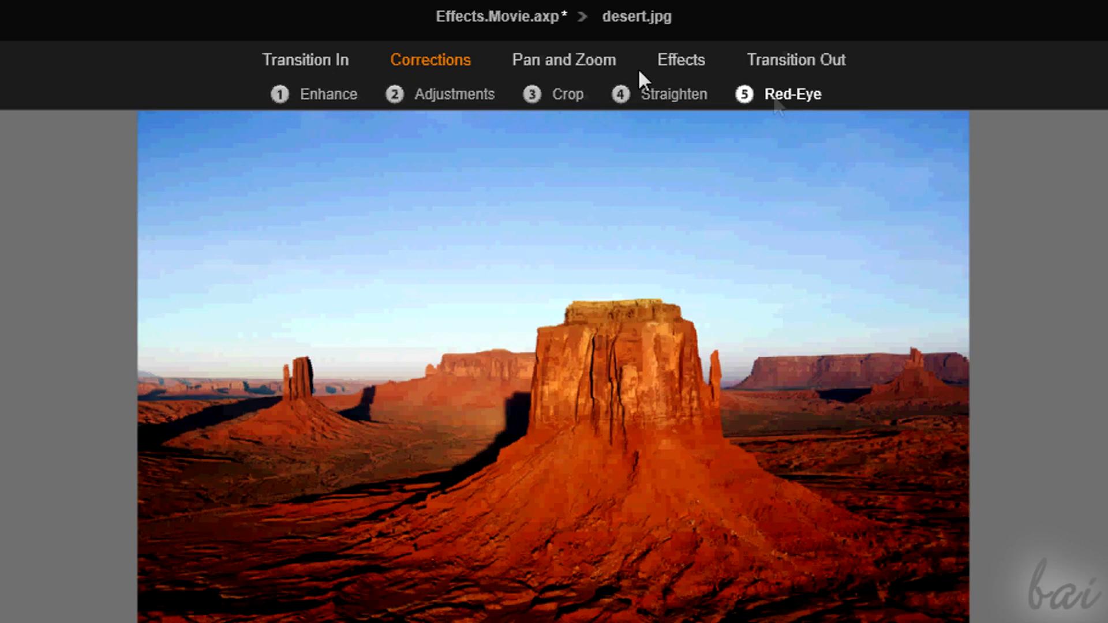
click(560, 60)
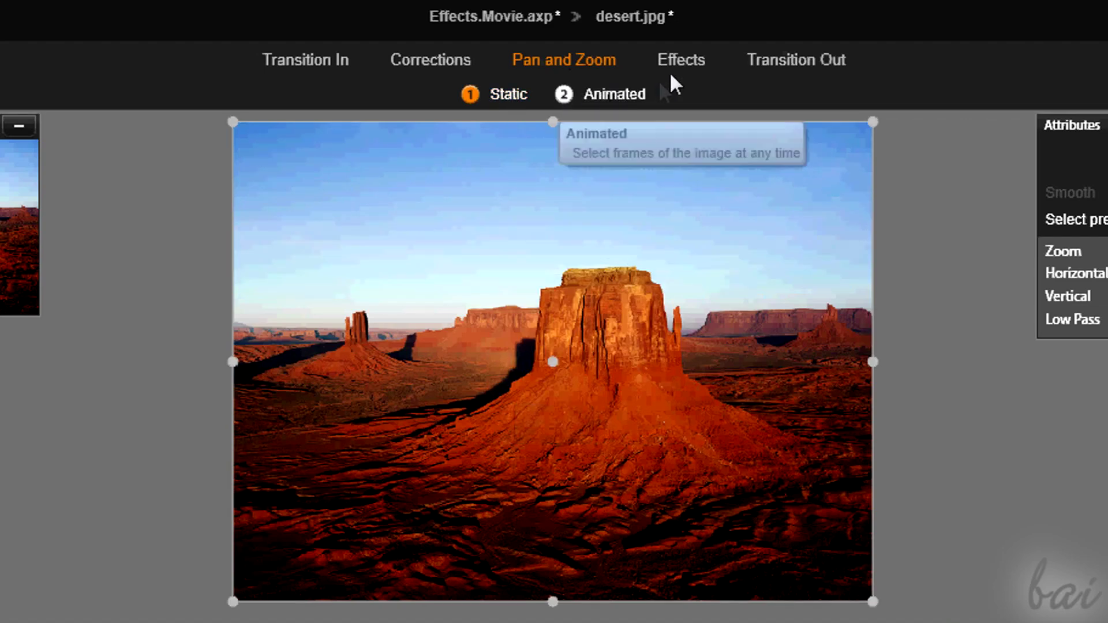
click(679, 59)
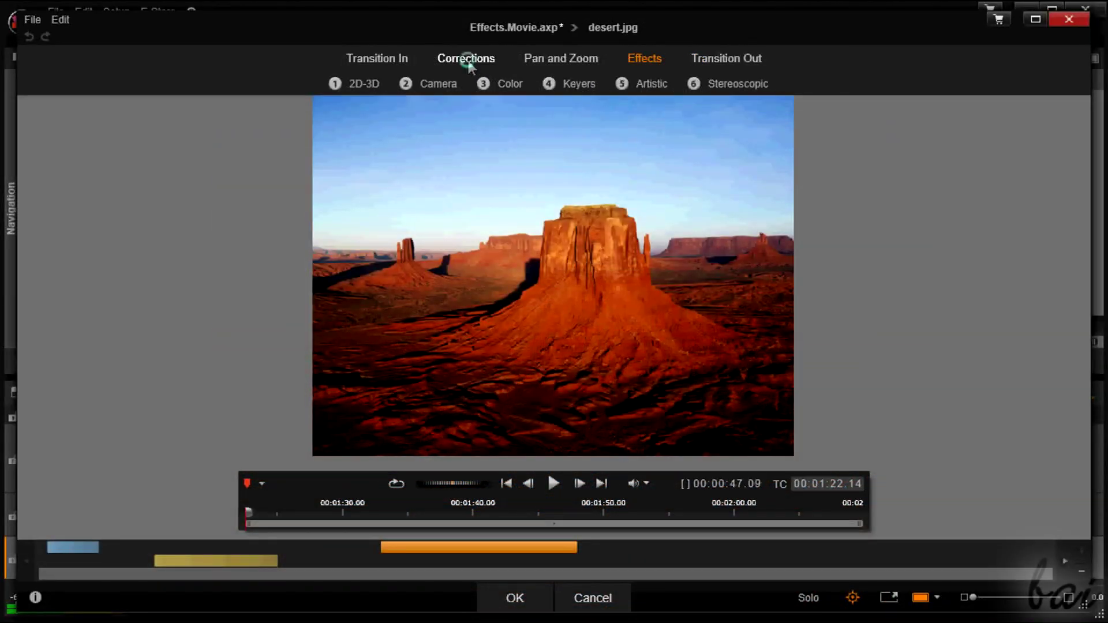
click(432, 61)
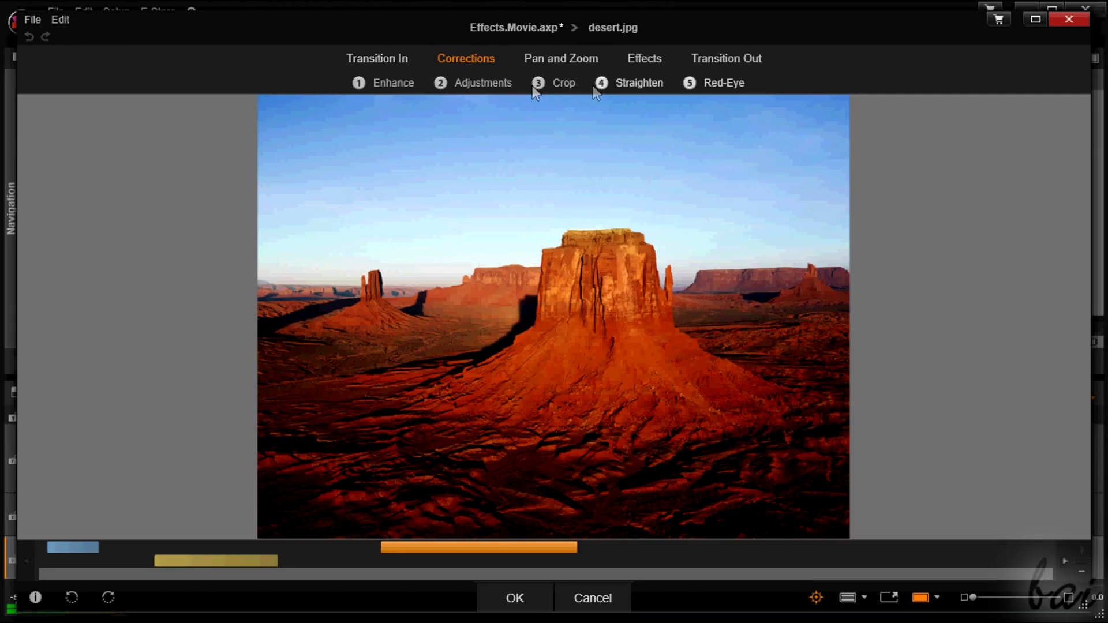
click(398, 82)
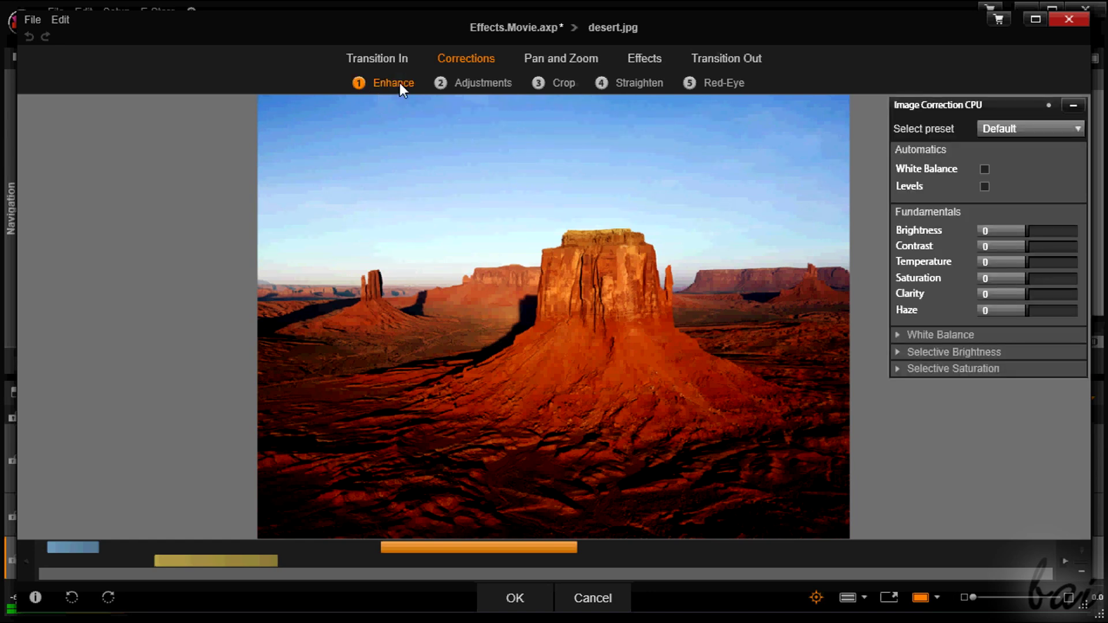
- Correct desert.jpg to brightness -13, contrast -16, temperature 27, saturation 16 and clarity 31
click(1030, 231)
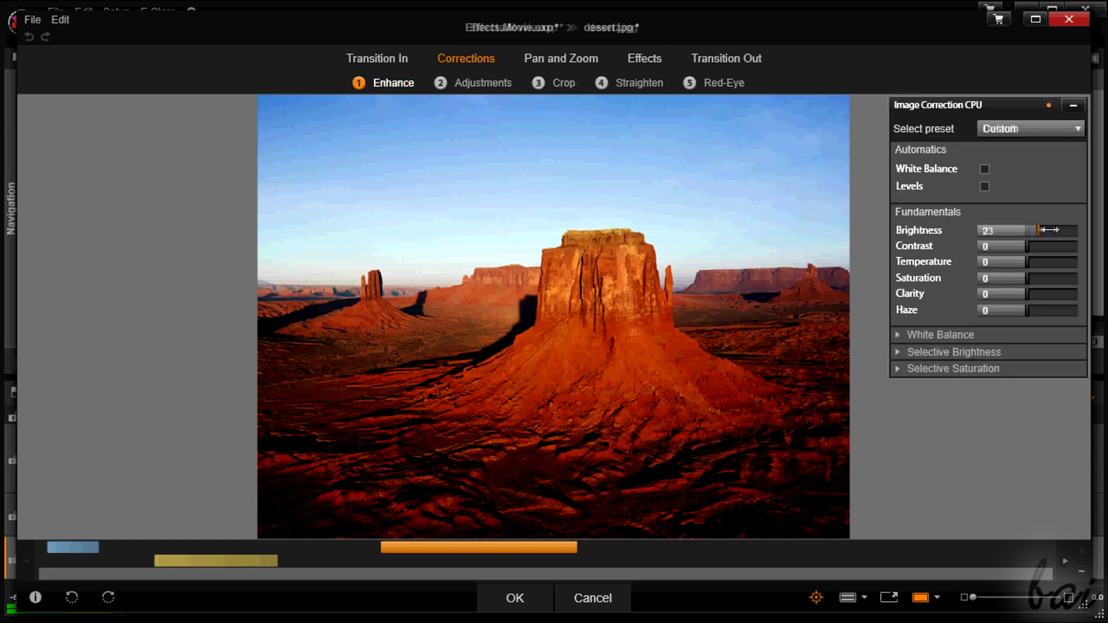
drag(1029, 232, 1010, 231)
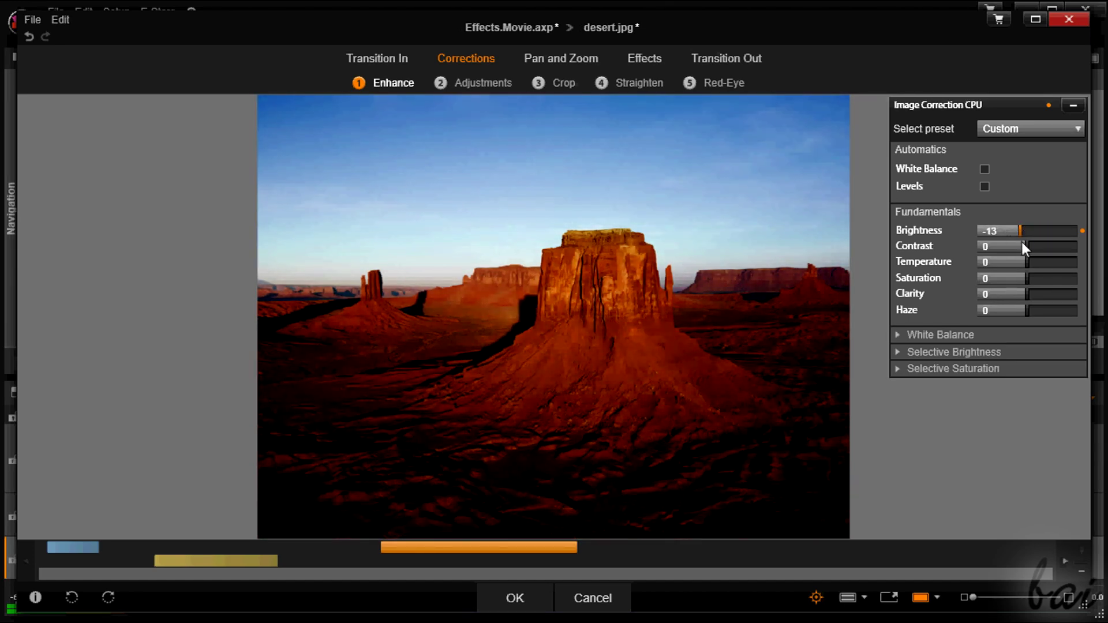
drag(1049, 245, 1006, 247)
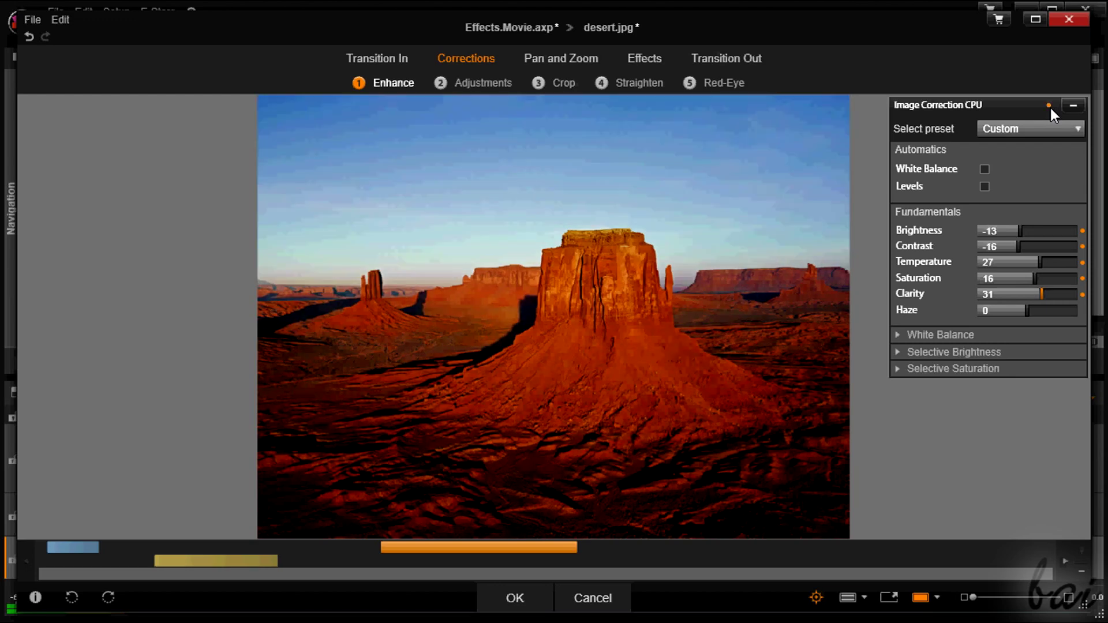
click(566, 60)
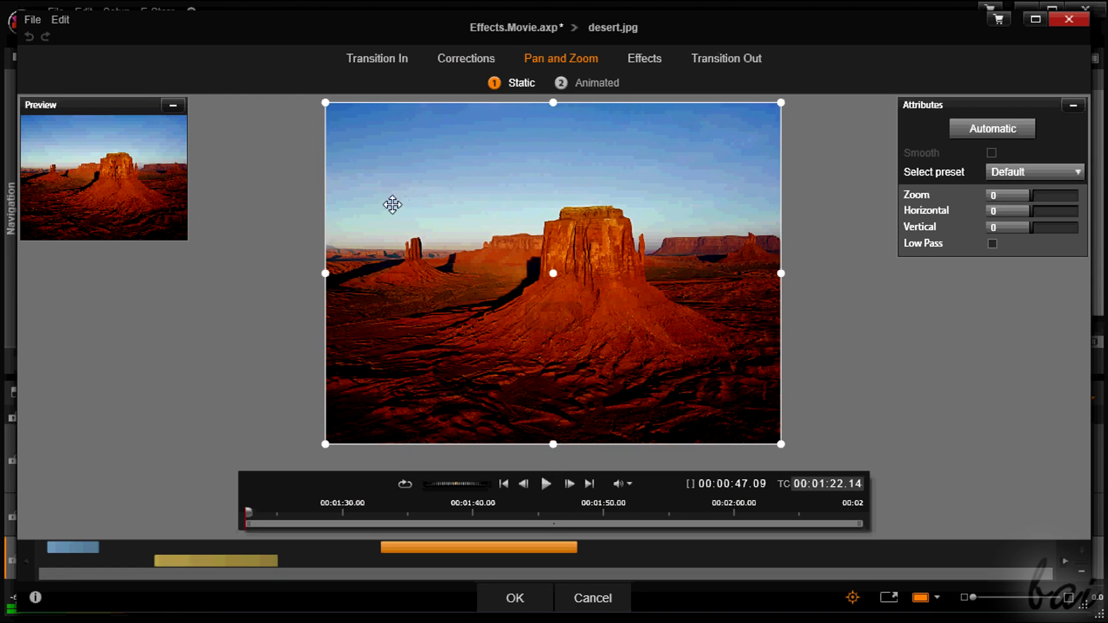
- Frame desert.jpg statically at Zoom -3,107, Horizontal 0,095, Vertical -0,728
drag(424, 190, 387, 166)
drag(783, 446, 785, 420)
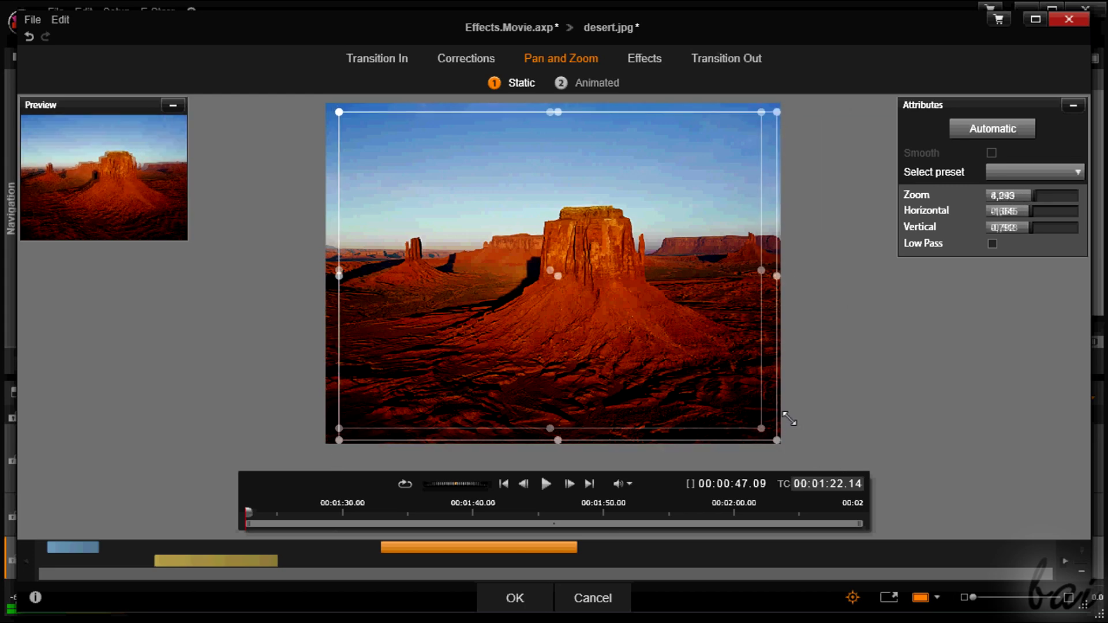
drag(641, 351, 628, 342)
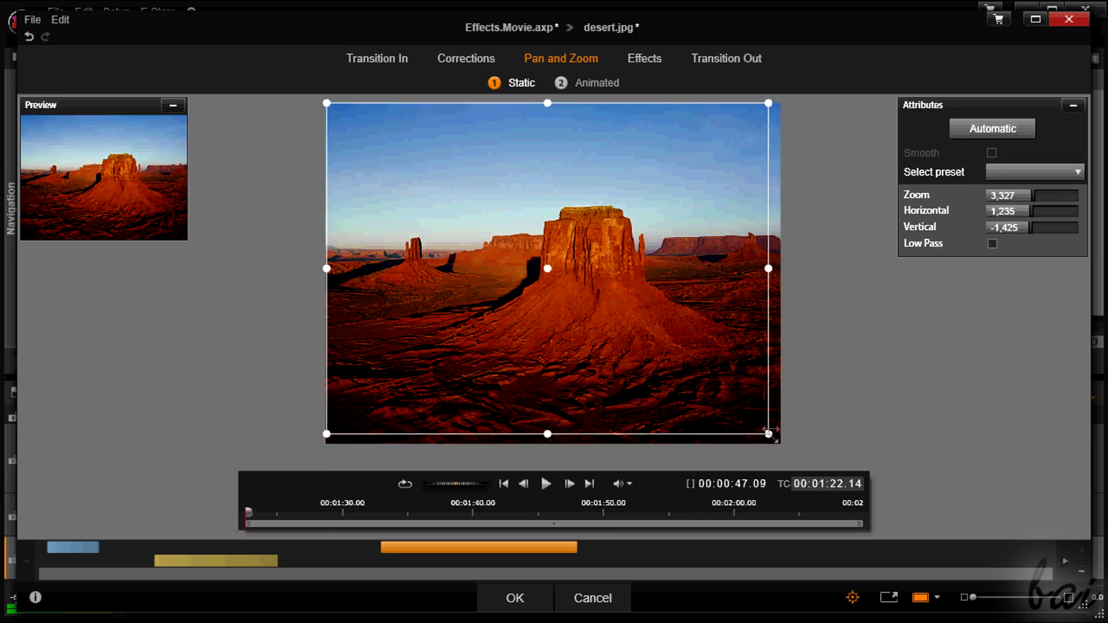
drag(768, 433, 800, 458)
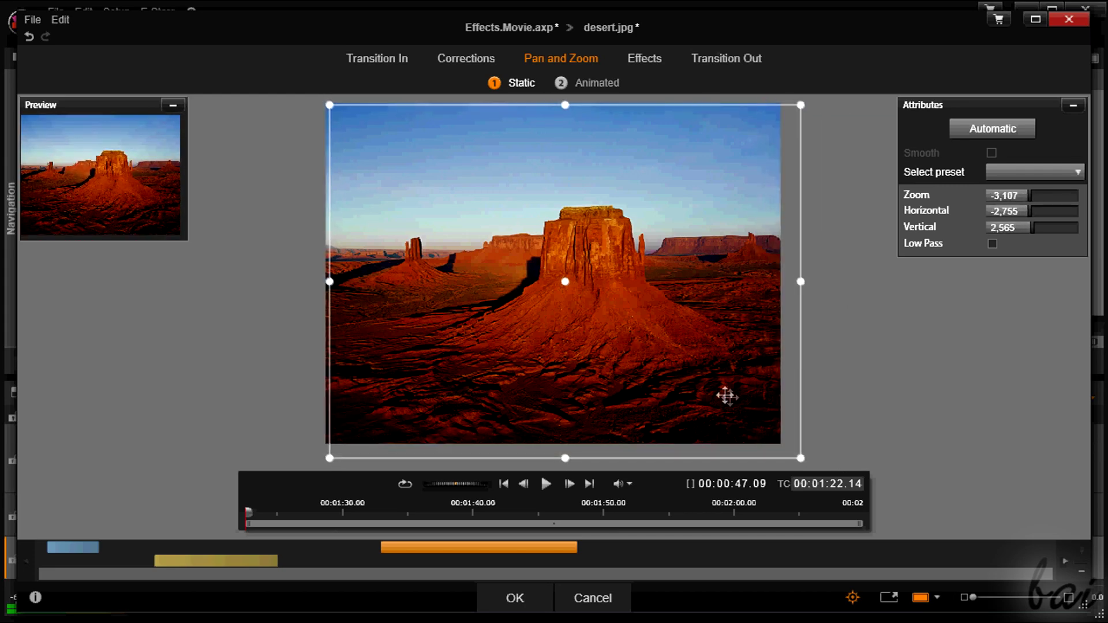
drag(726, 396, 717, 388)
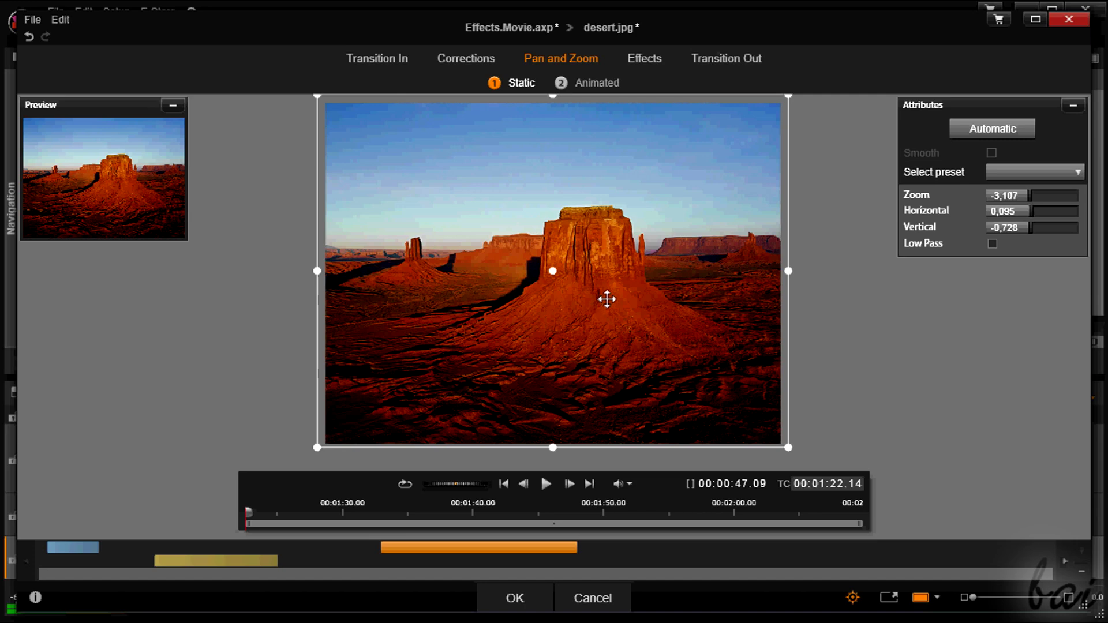
- Preview the Animated pan and zoom mode, then return to Static
click(597, 84)
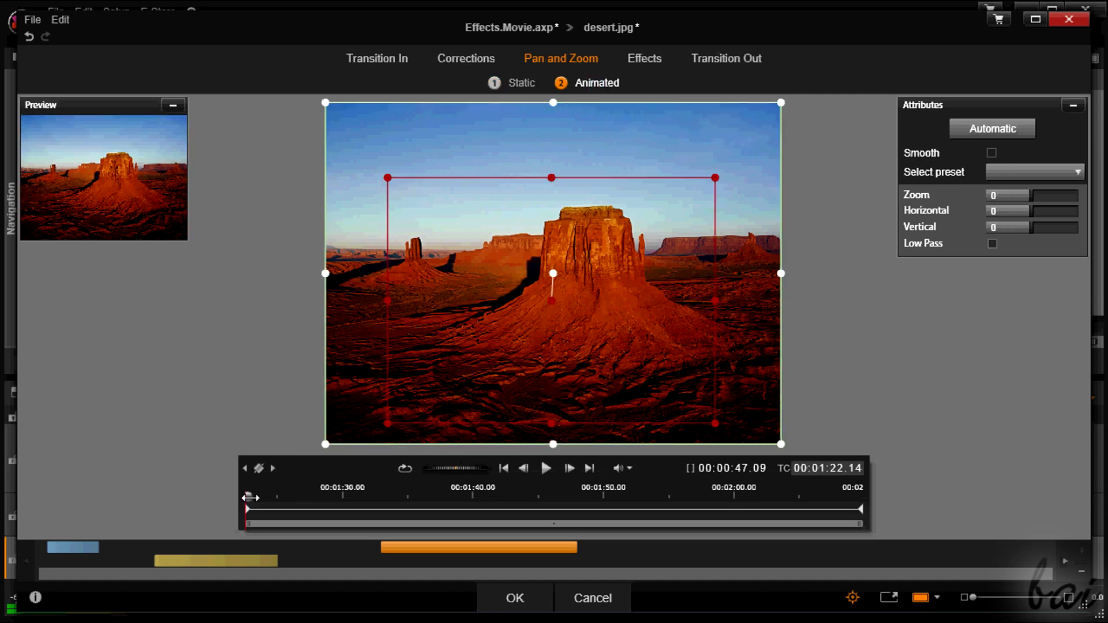
mouse_move(249, 497)
mouse_down()
mouse_move(383, 499)
mouse_move(217, 501)
mouse_move(842, 500)
mouse_move(248, 500)
mouse_up()
click(546, 468)
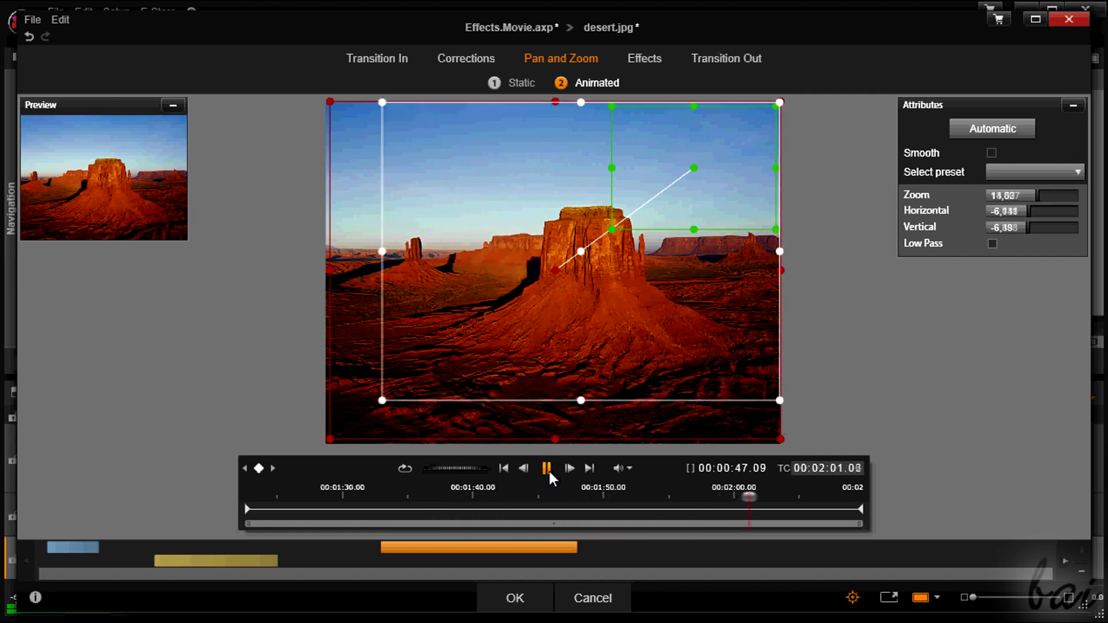
click(519, 83)
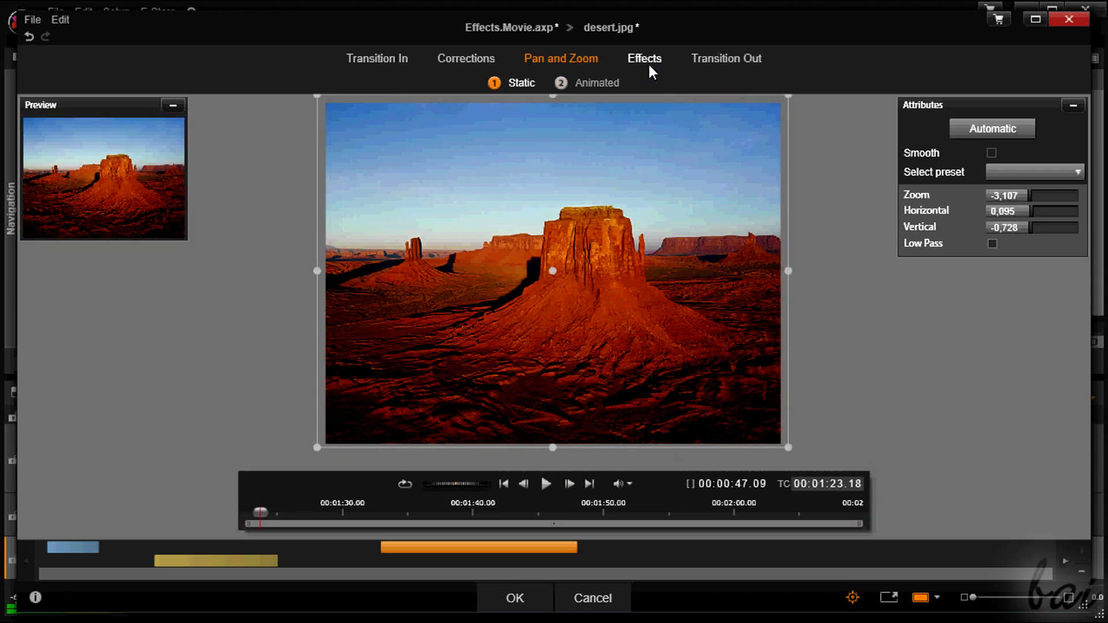
- Browse the Camera and Artistic effect categories, paging toward Mosaic
click(650, 66)
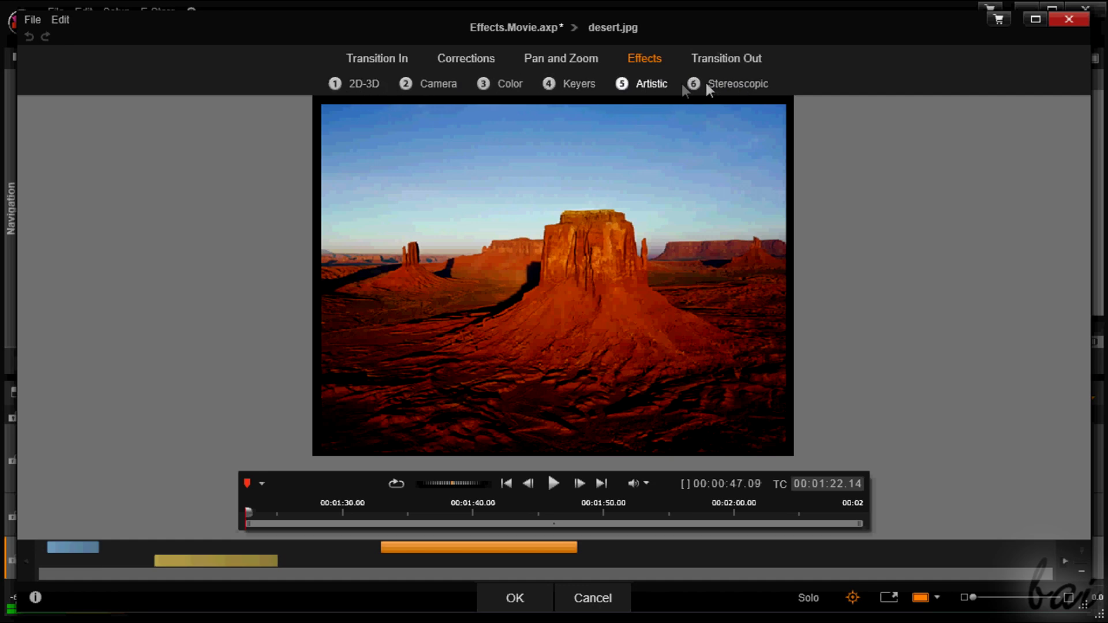
click(430, 83)
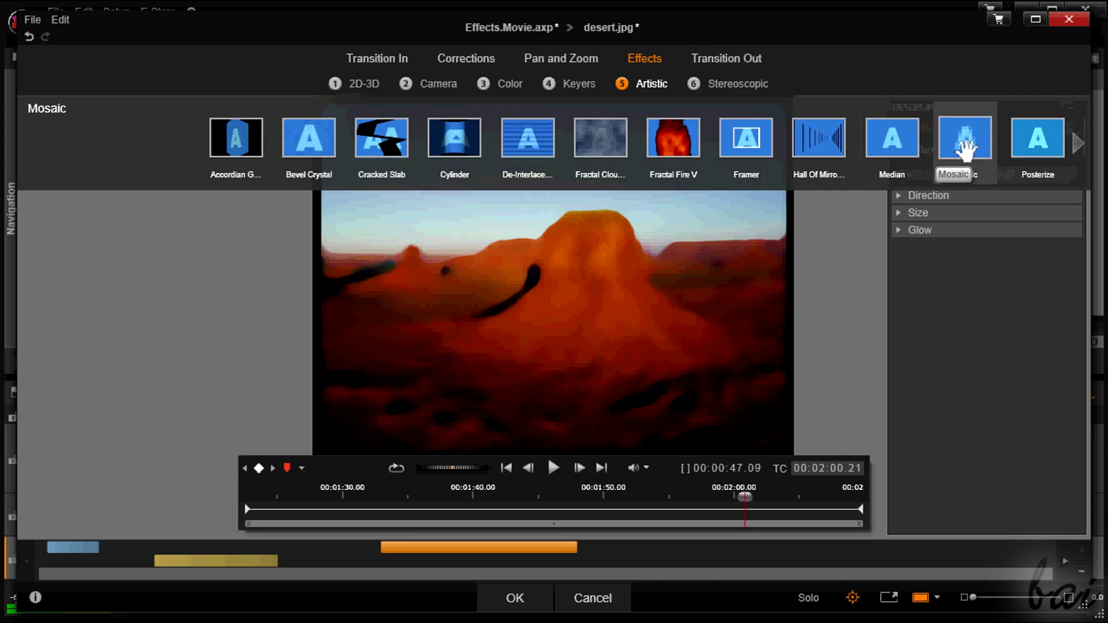
click(1078, 143)
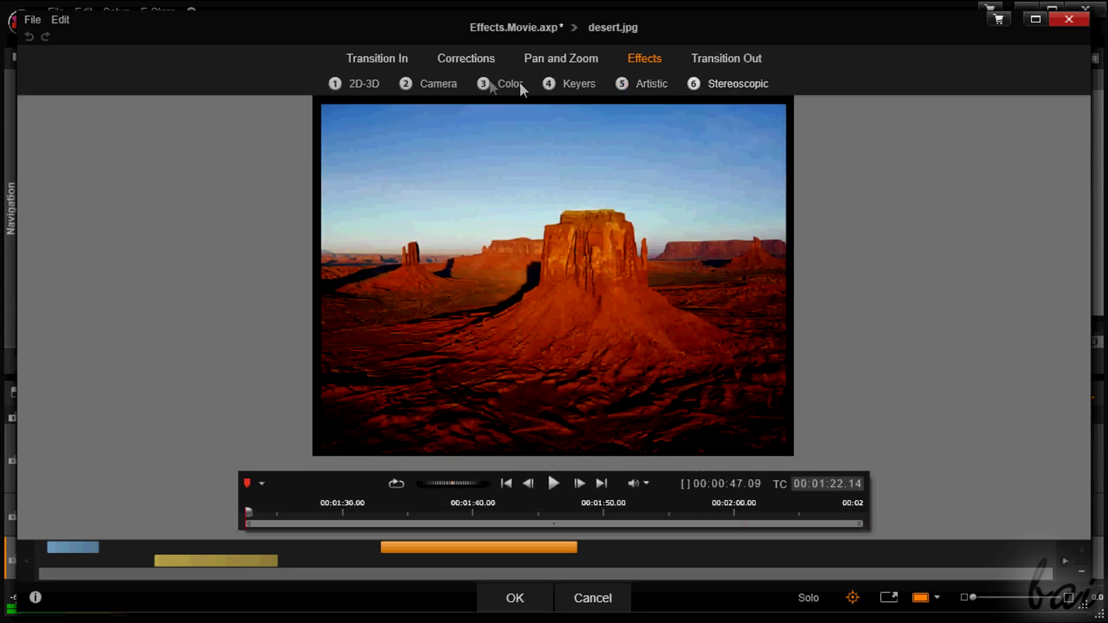
click(431, 85)
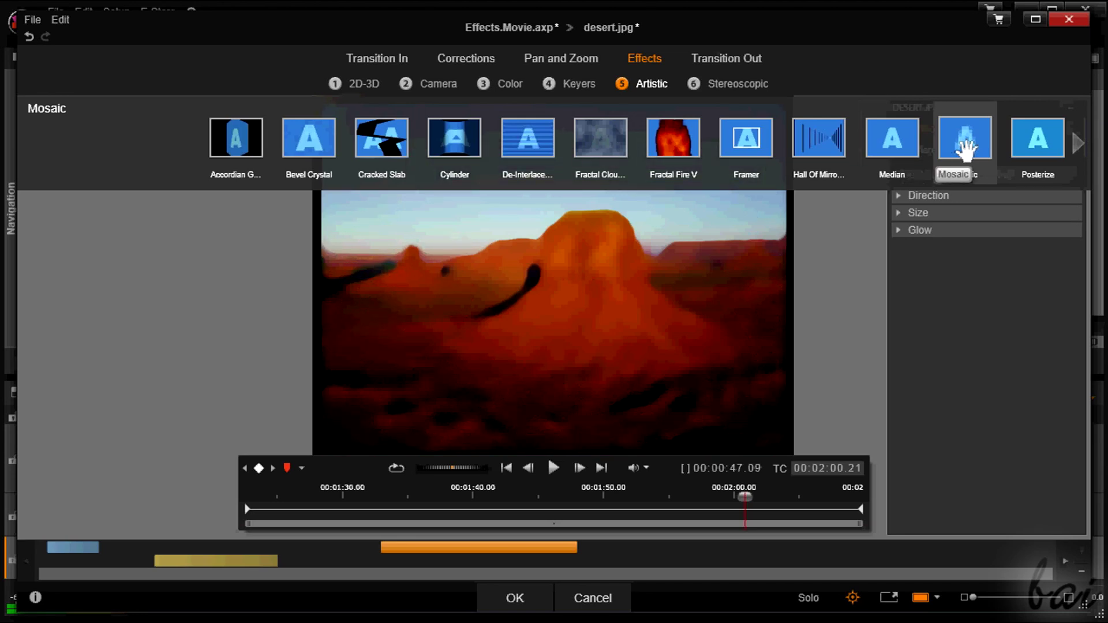
scroll(975, 145, down, 3)
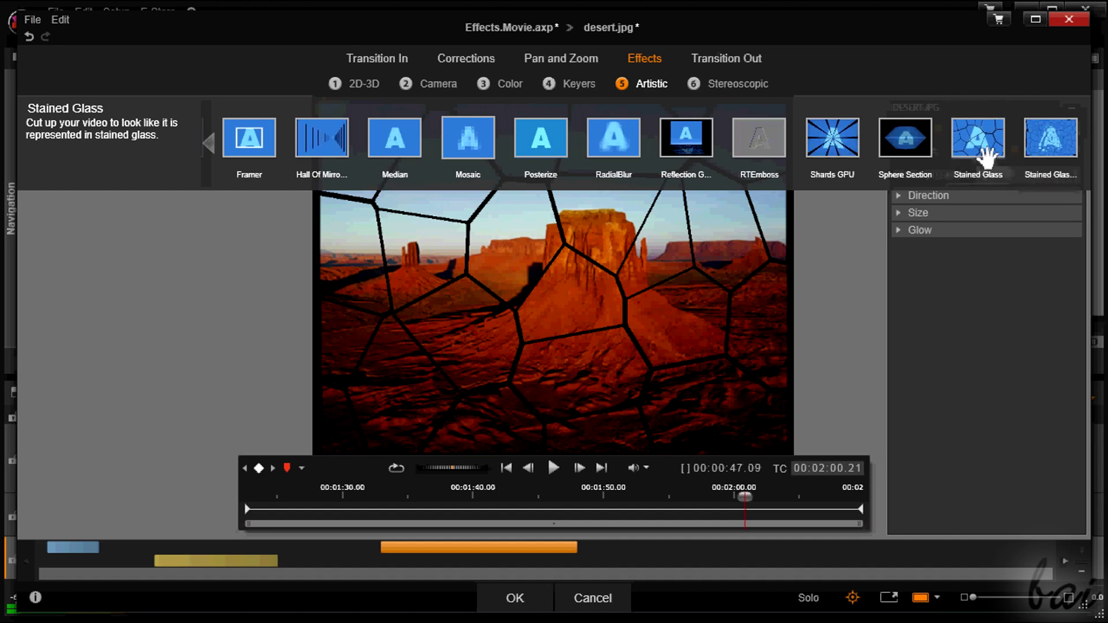
- Apply the Stained Glass effect to the desert photo and review the stacked effects' settings
click(986, 153)
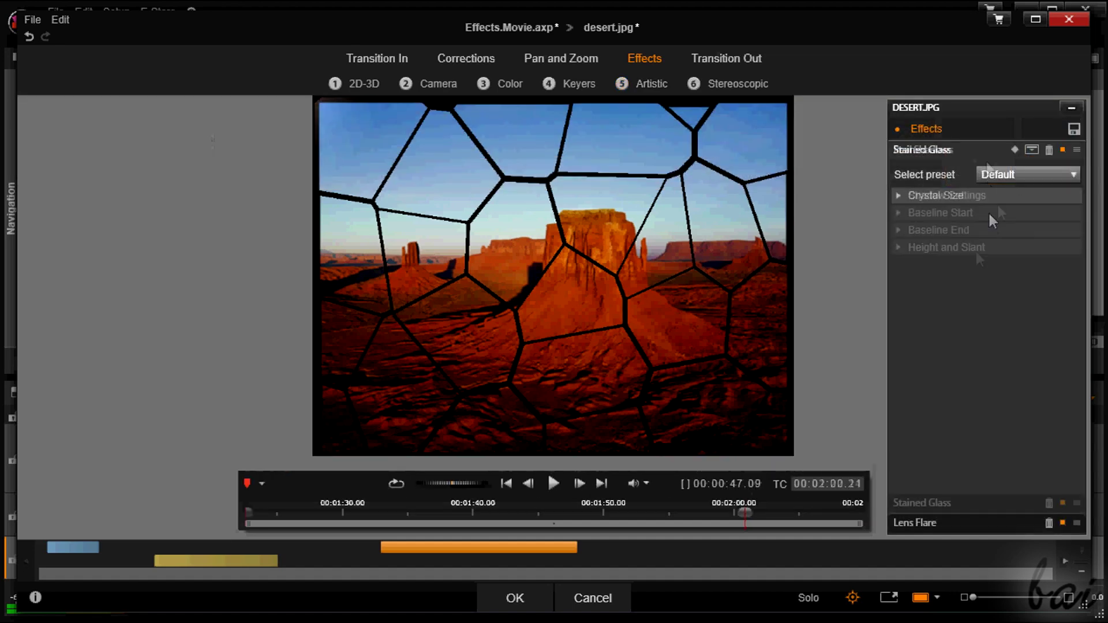
click(930, 502)
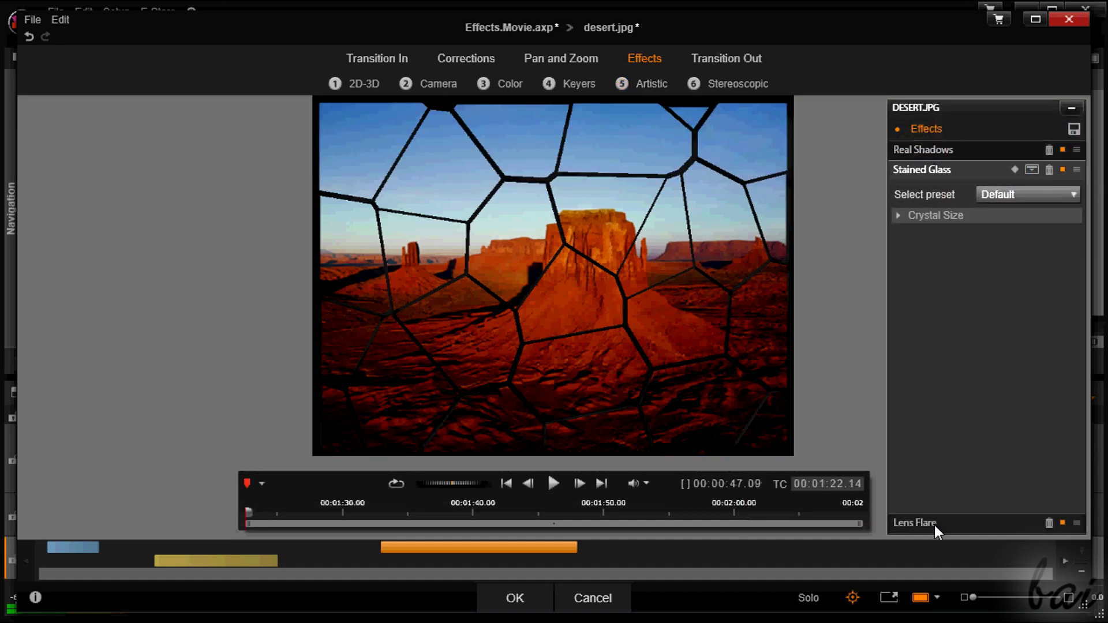
click(934, 523)
click(953, 170)
click(956, 148)
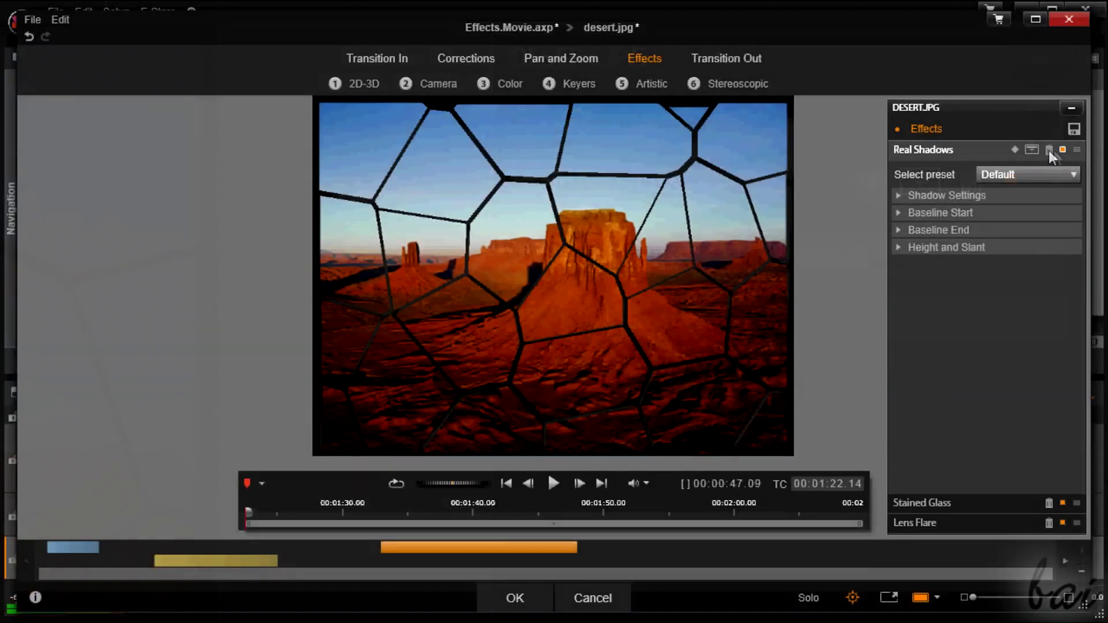
- Remove the Real Shadows effect from the effect stack
click(1048, 150)
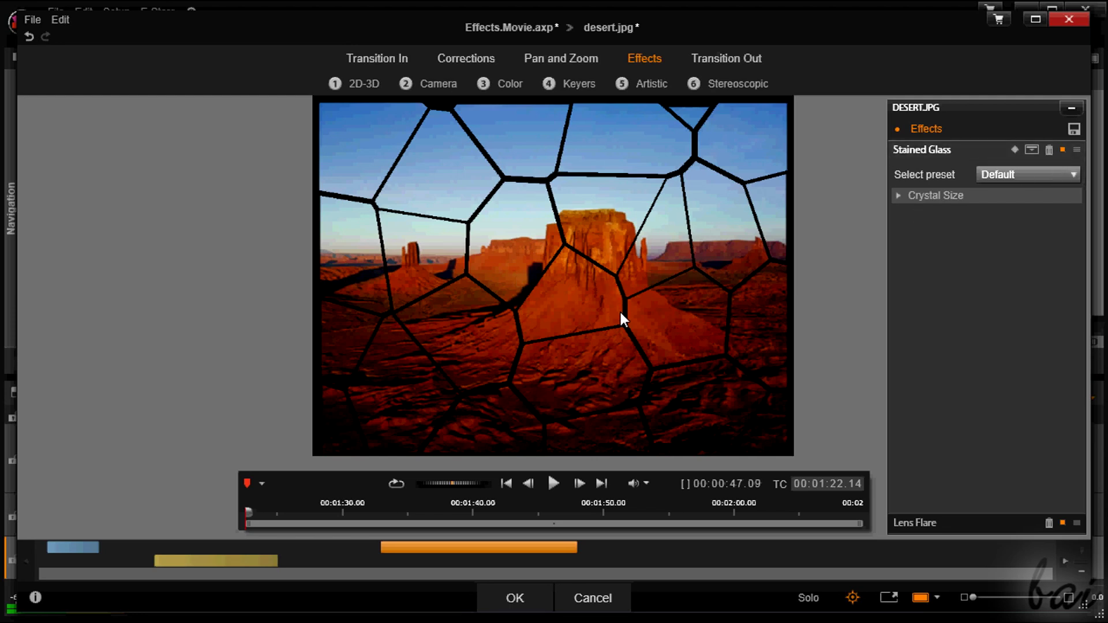
key(ctrl+z)
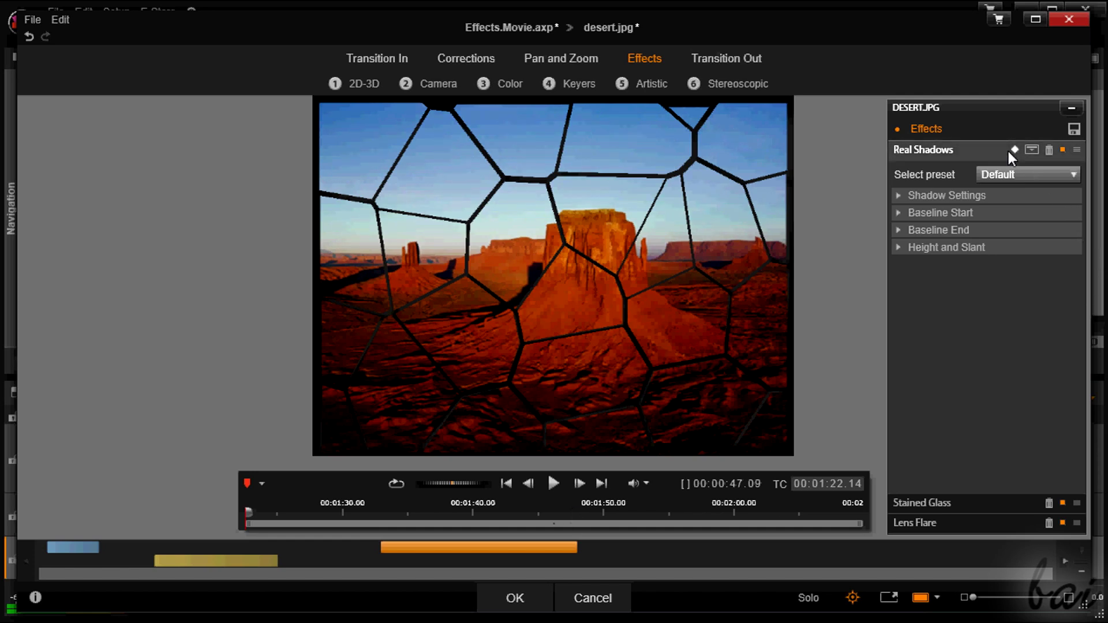
click(1062, 150)
click(1061, 150)
click(1048, 150)
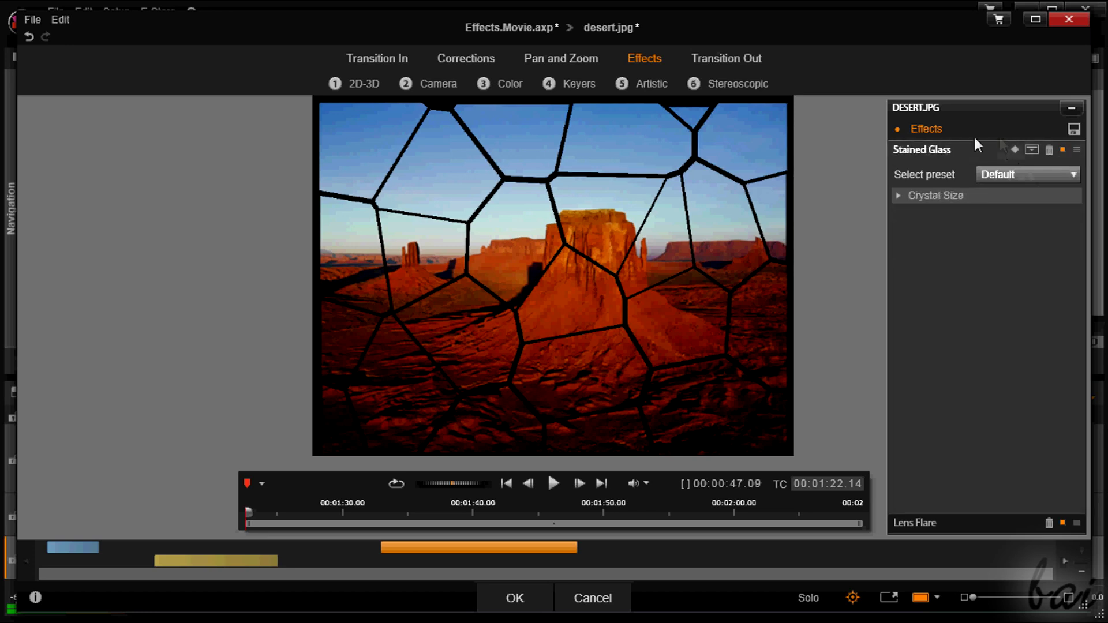
- Toggle all effects off and on to compare, ending with effects enabled on Lens Flare
click(898, 130)
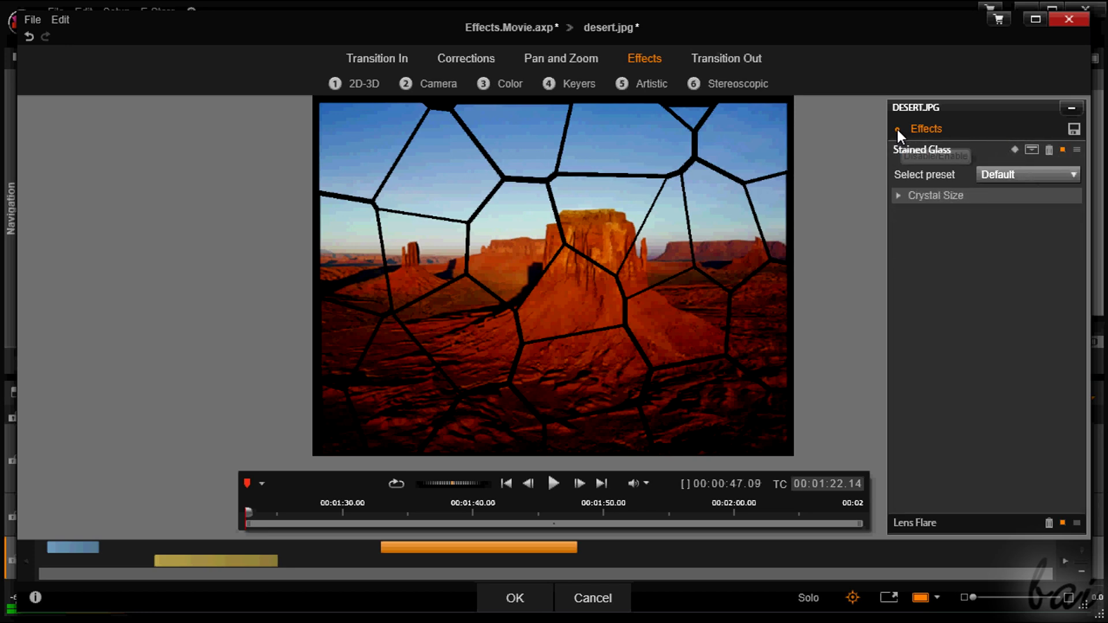
click(898, 130)
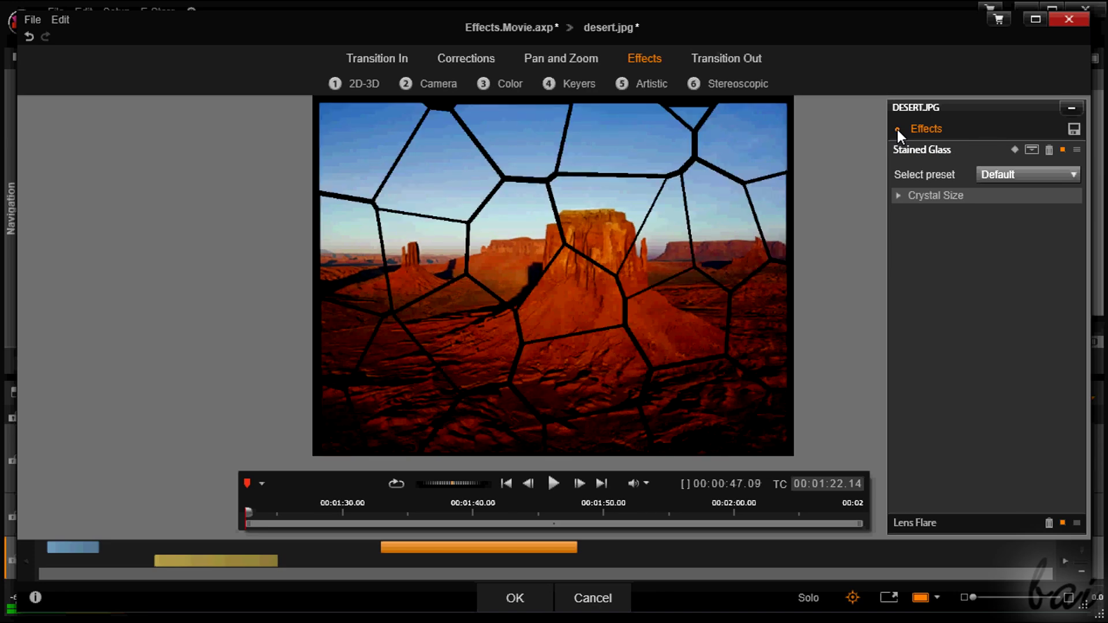
click(898, 130)
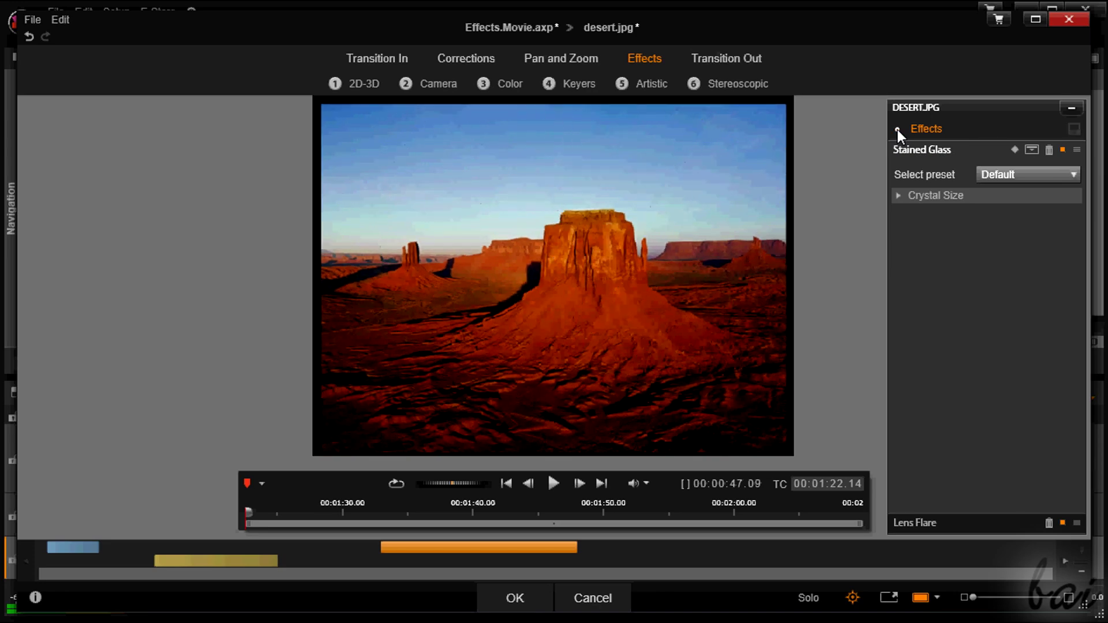
click(898, 130)
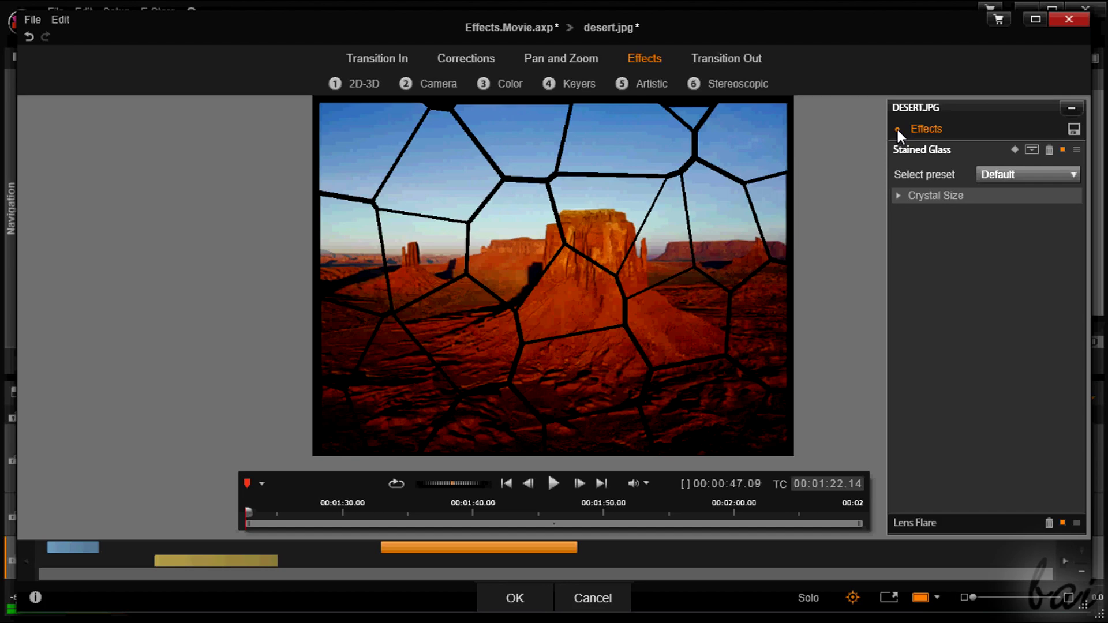
click(898, 130)
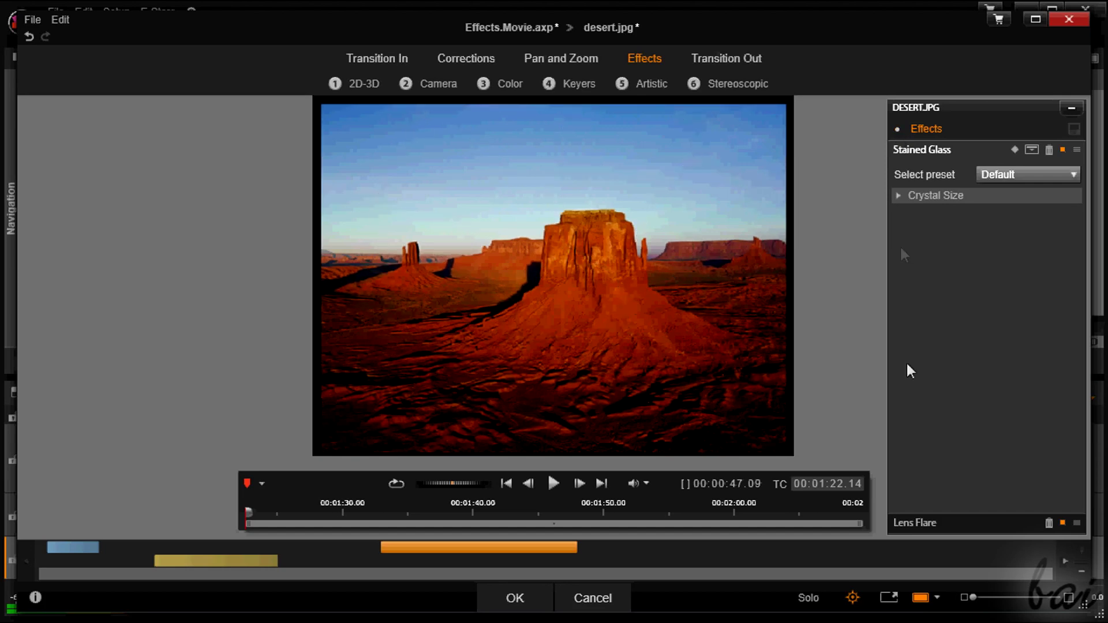
click(914, 522)
- Try Lens Flare above Stained Glass, then restore Stained Glass on top of Lens Flare
mouse_move(338, 505)
mouse_down()
mouse_move(263, 505)
mouse_move(816, 518)
mouse_up()
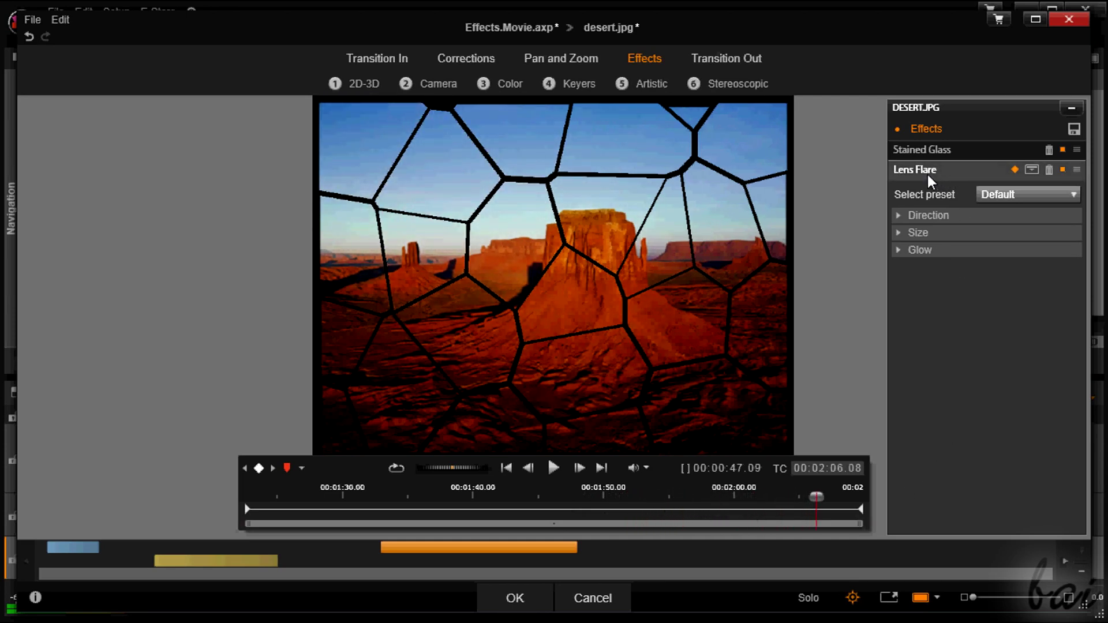
drag(927, 175, 947, 144)
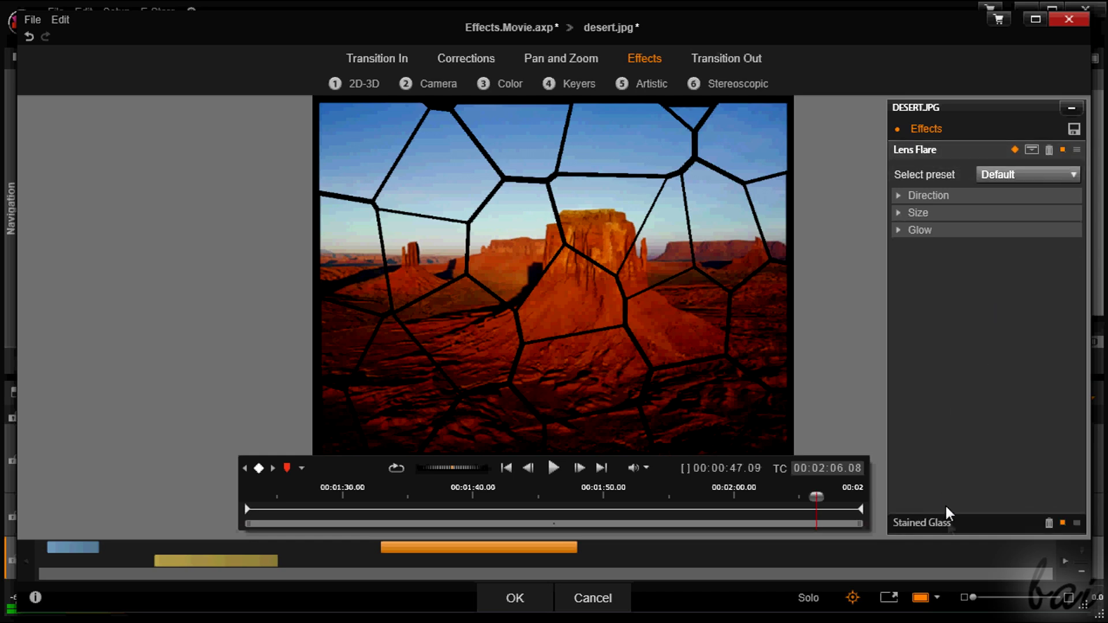
click(948, 522)
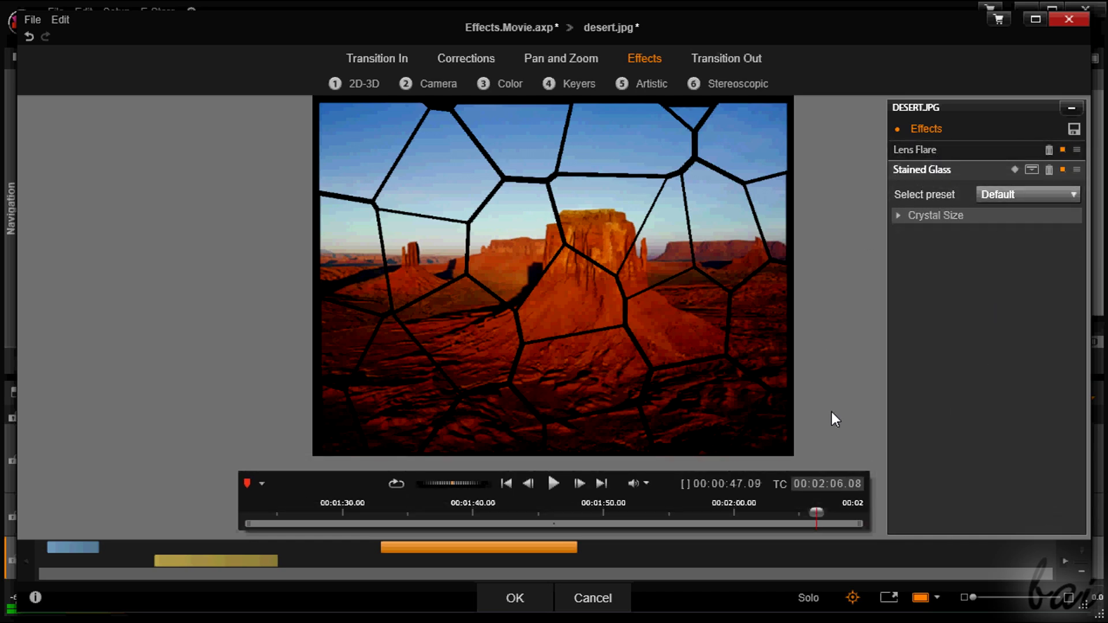
drag(814, 511, 683, 524)
drag(917, 150, 930, 206)
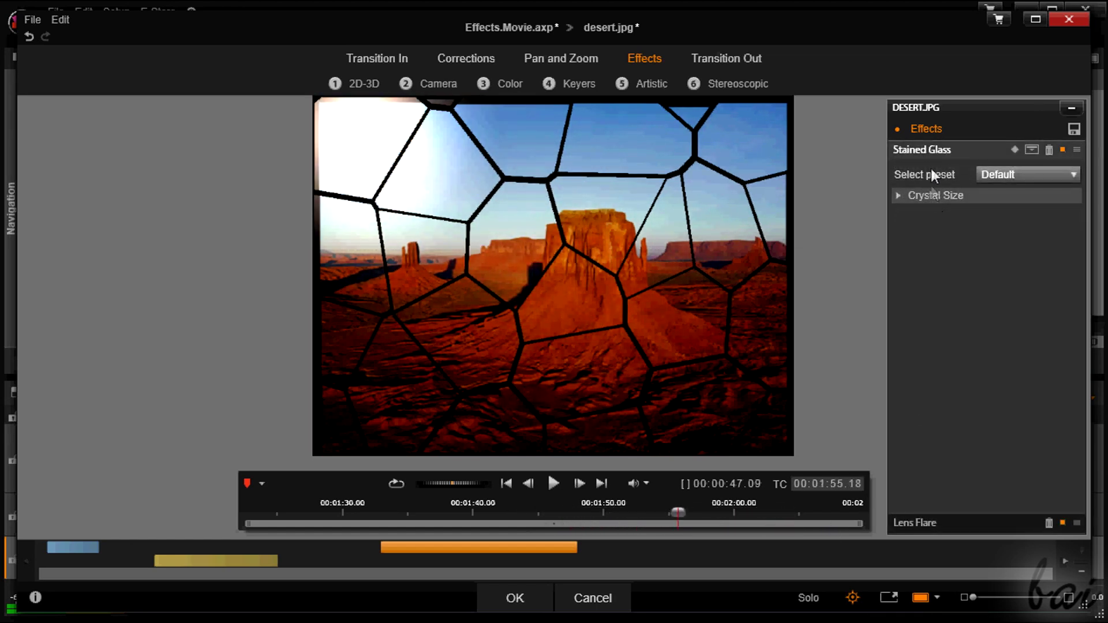
- Set Stained Glass crystal size to Horizontal 17,7, Vertical 15,2 and Joint 4,2
click(908, 196)
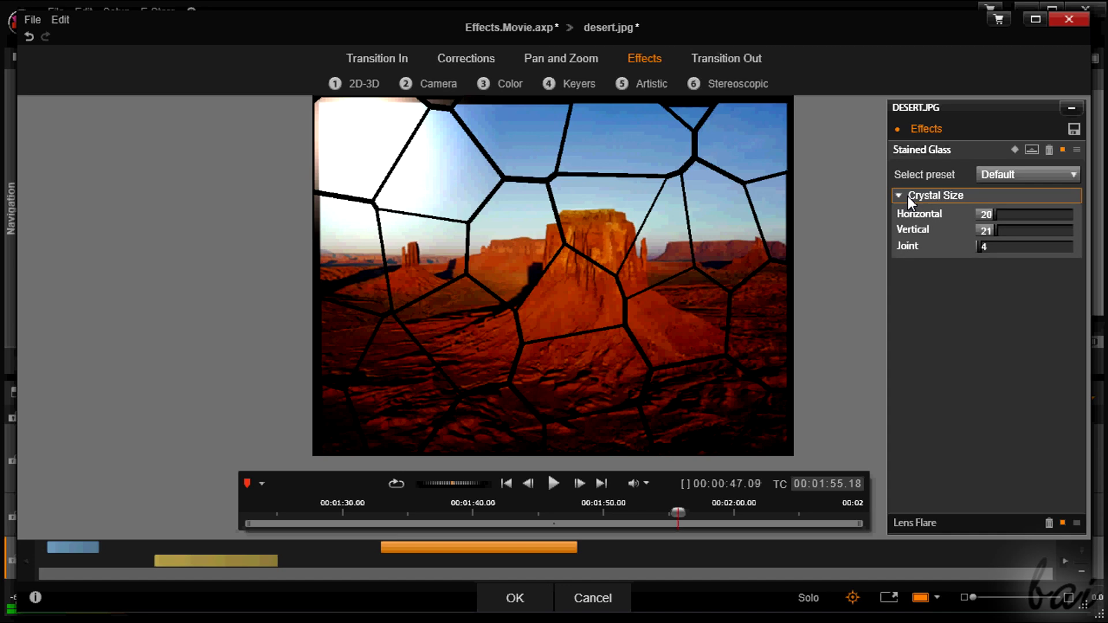
drag(994, 214, 980, 250)
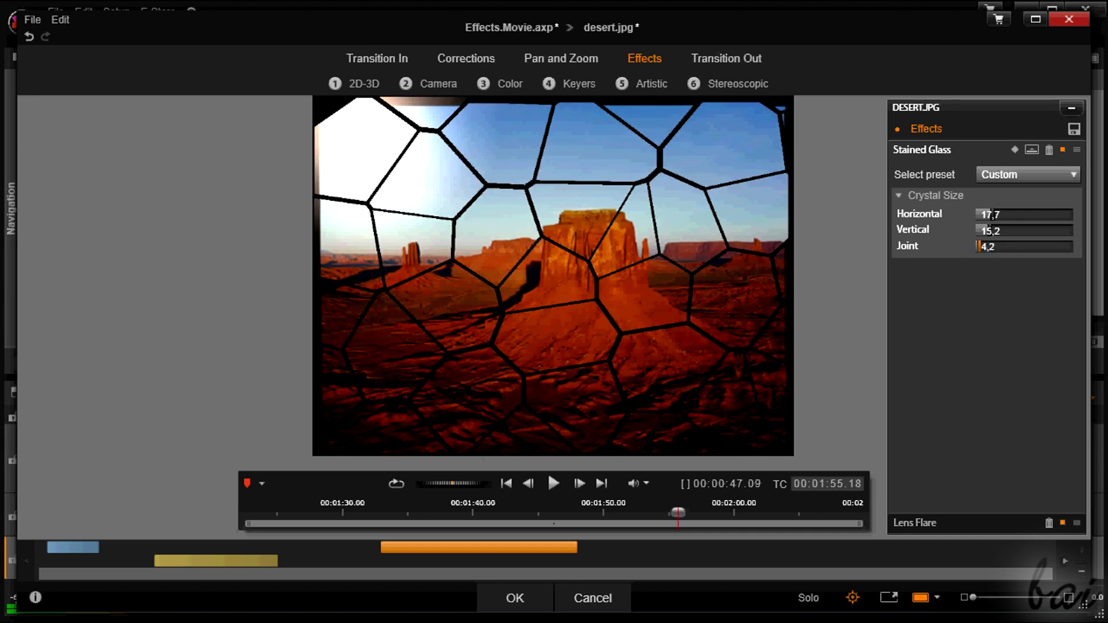
- Turn on keyframing for Stained Glass and place a keyframe in the clip
click(1014, 149)
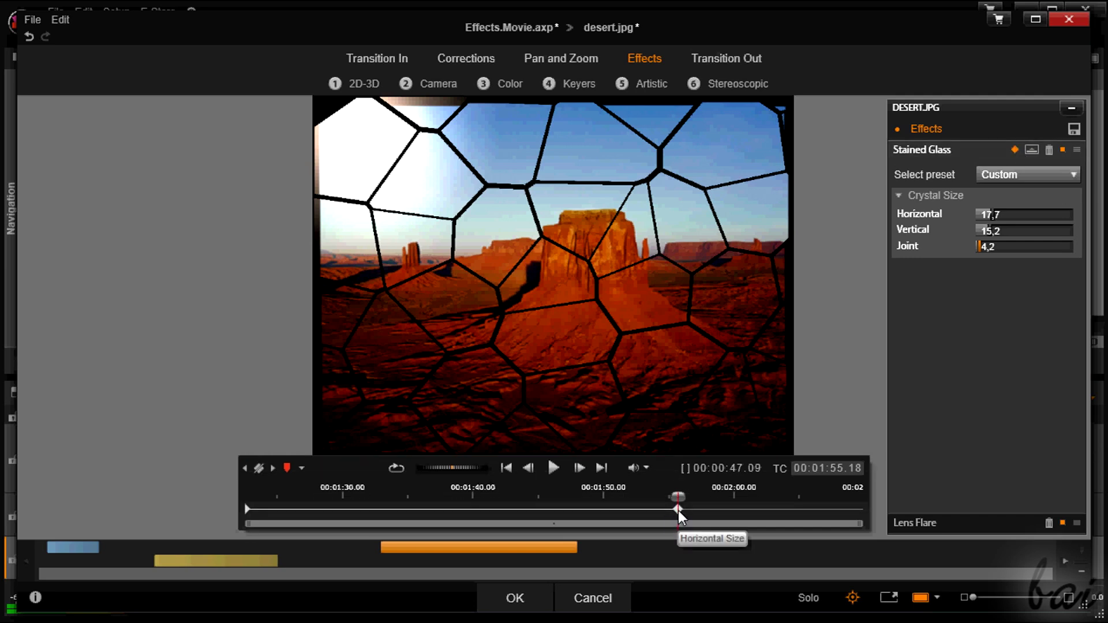
drag(678, 510, 668, 511)
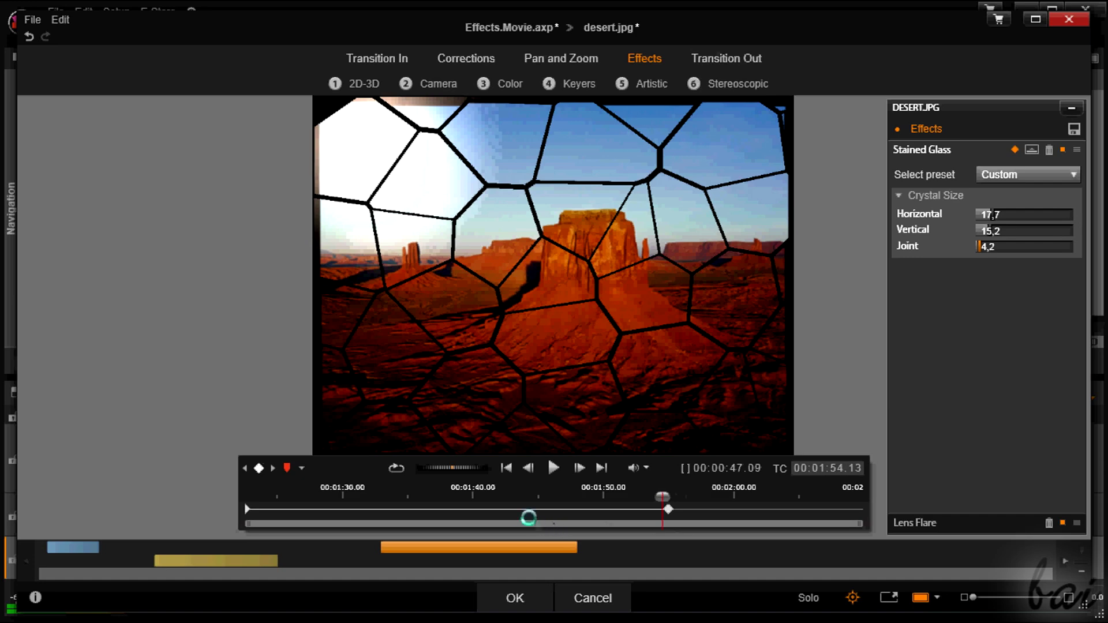
click(489, 511)
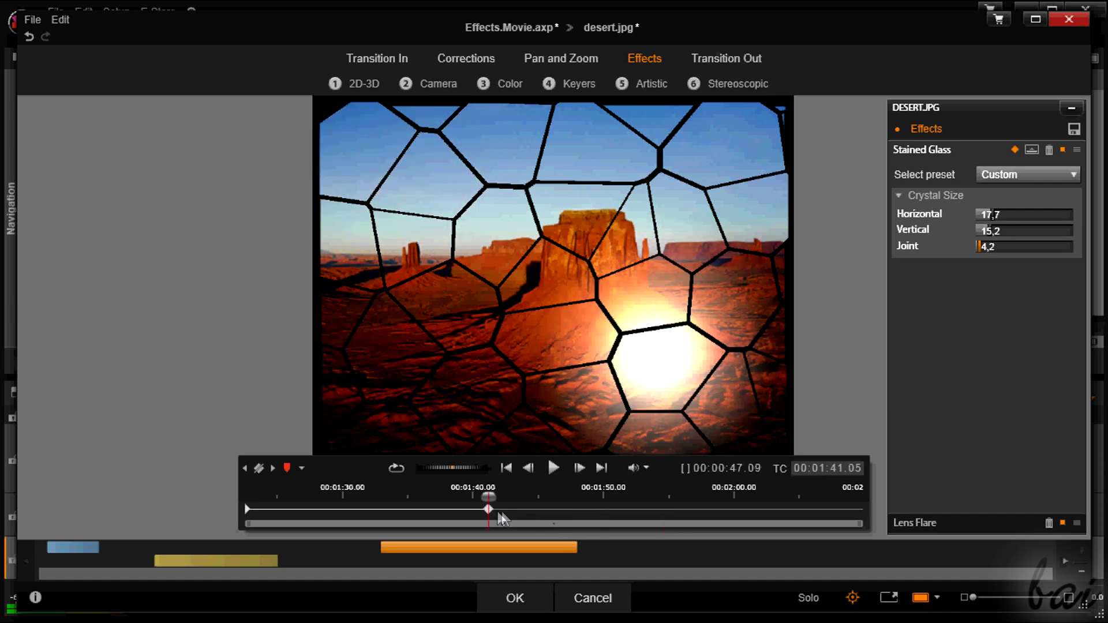
mouse_move(488, 496)
mouse_down()
mouse_move(401, 494)
mouse_move(652, 497)
mouse_move(479, 495)
mouse_up()
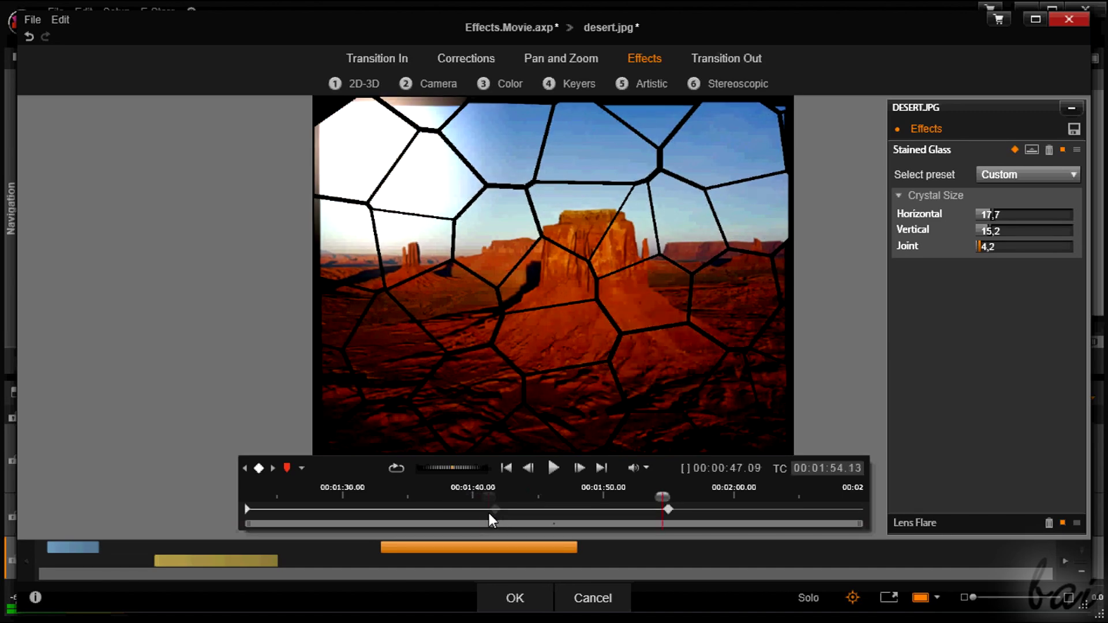
drag(667, 508, 518, 511)
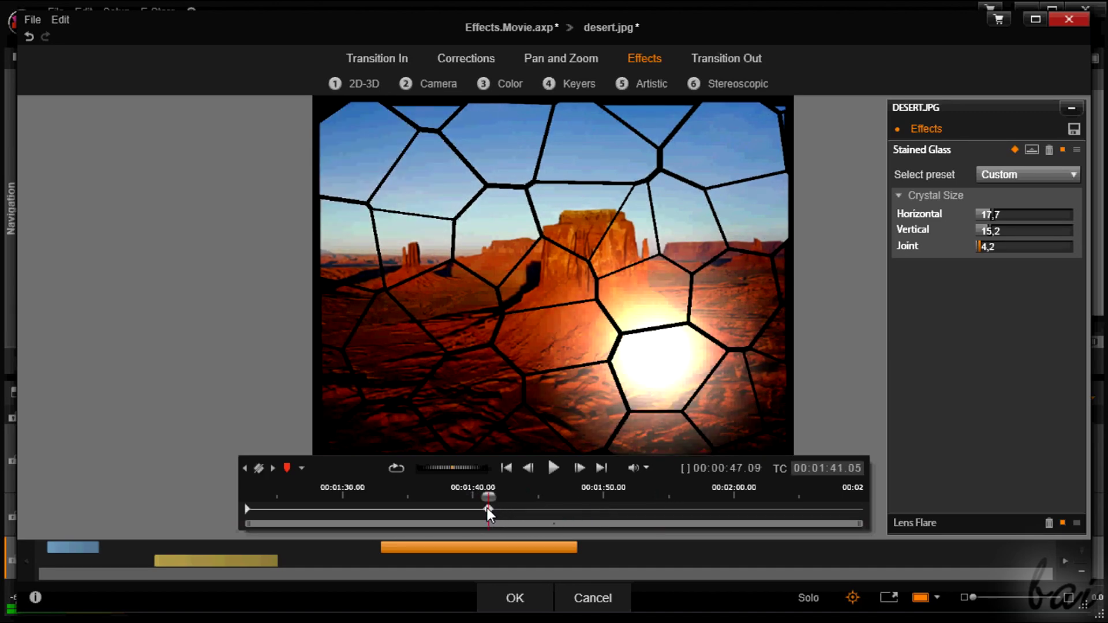
- Set the Stained Glass Joint to 0 at 00:01:38.14
click(452, 508)
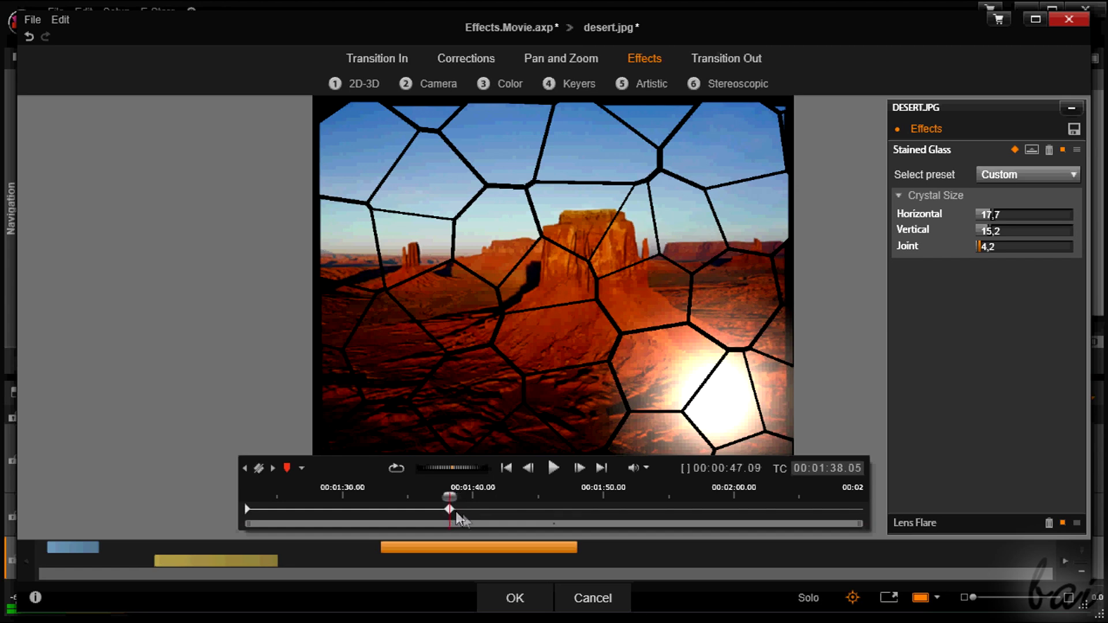
click(456, 511)
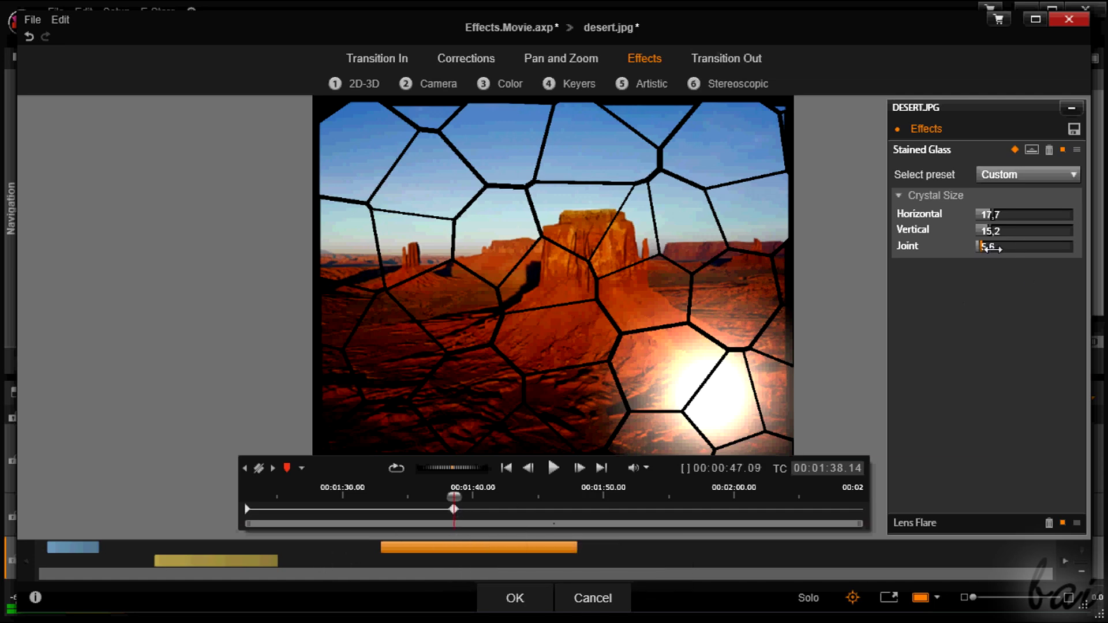
drag(987, 248, 962, 253)
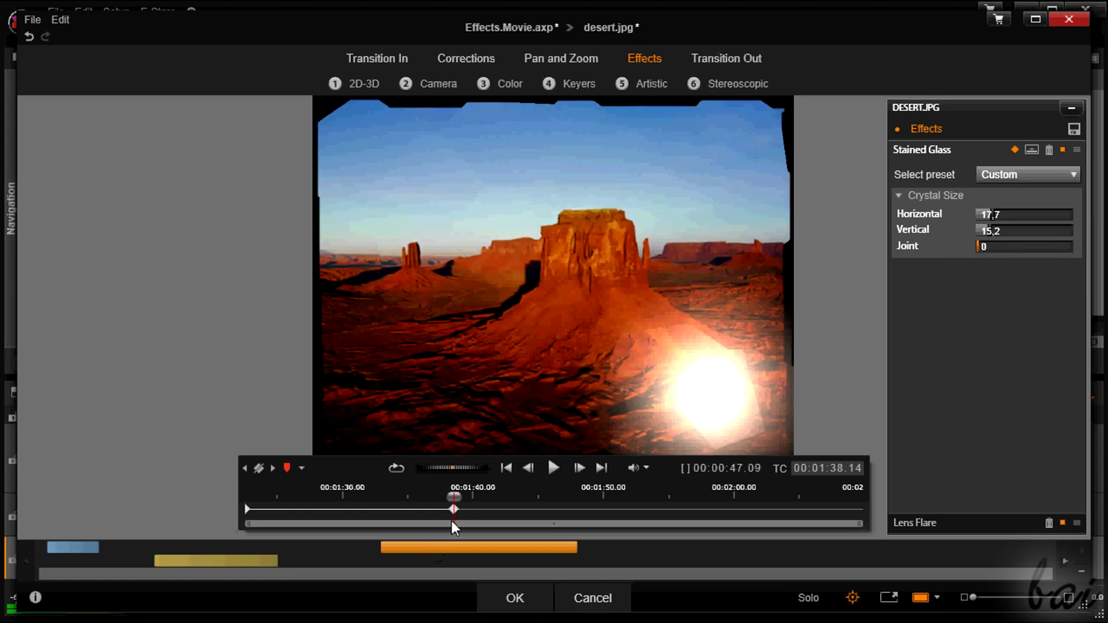
drag(452, 495, 541, 495)
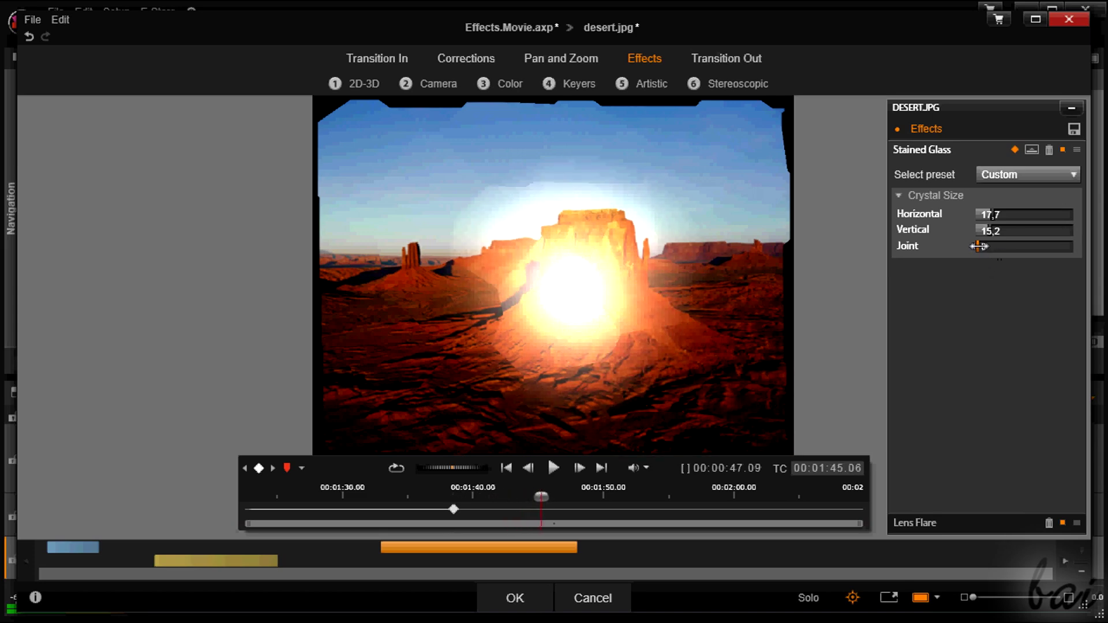
- Widen the Stained Glass joints to 13,4, then move back to the earlier keyframe
drag(993, 247, 1004, 246)
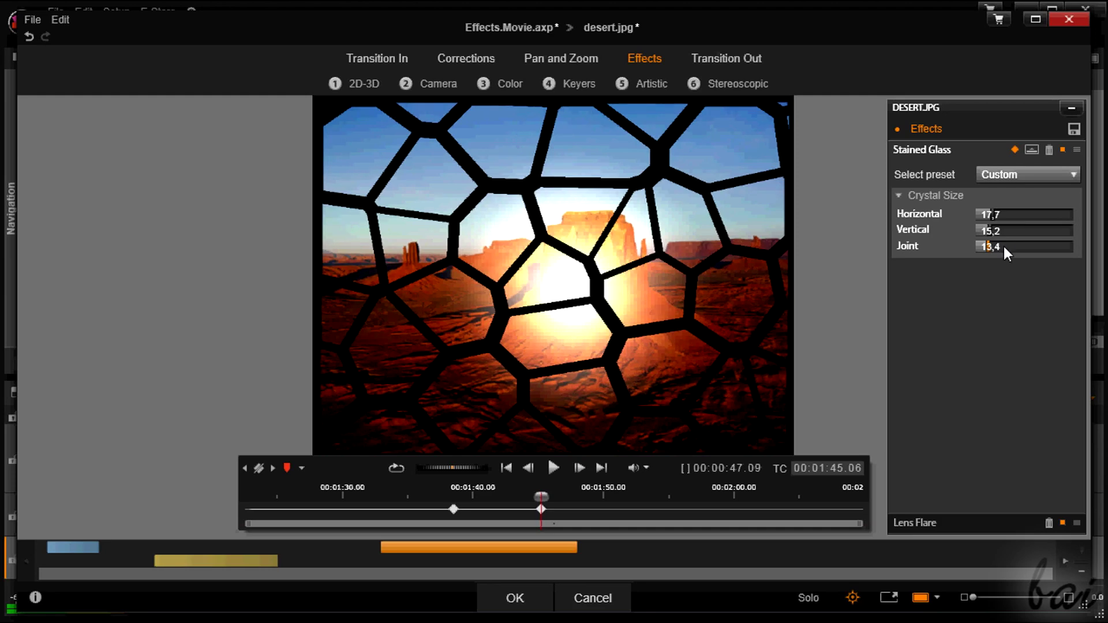
drag(541, 495, 453, 509)
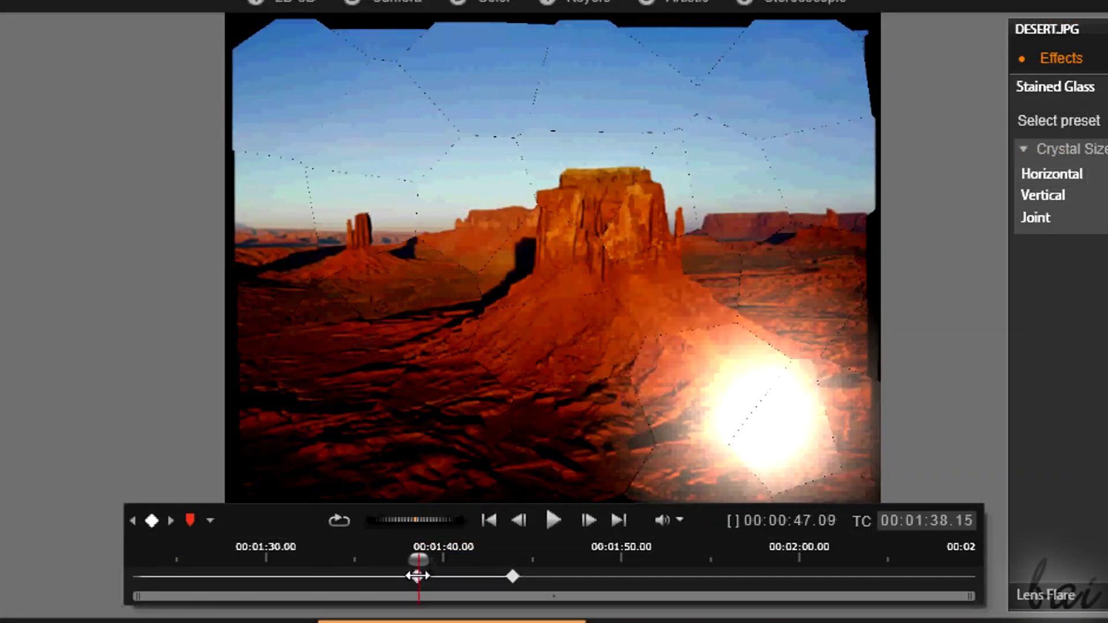
drag(417, 575, 415, 576)
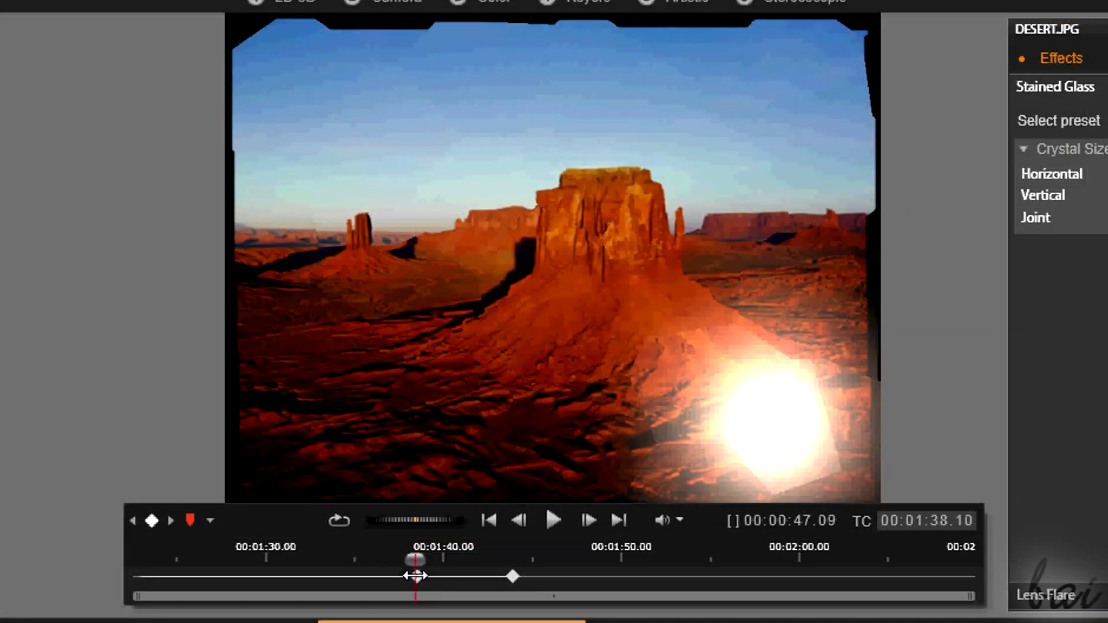
- Delete the Stained Glass keyframe at 00:01:43.23 and add a keyframe at the current time
click(513, 576)
right_click(513, 576)
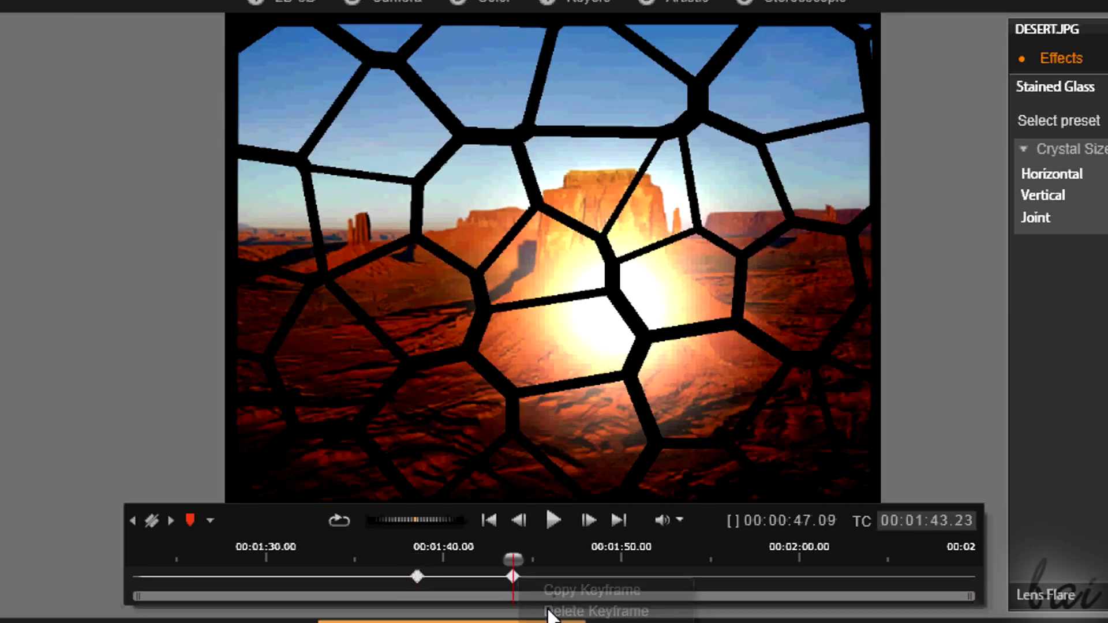
click(595, 610)
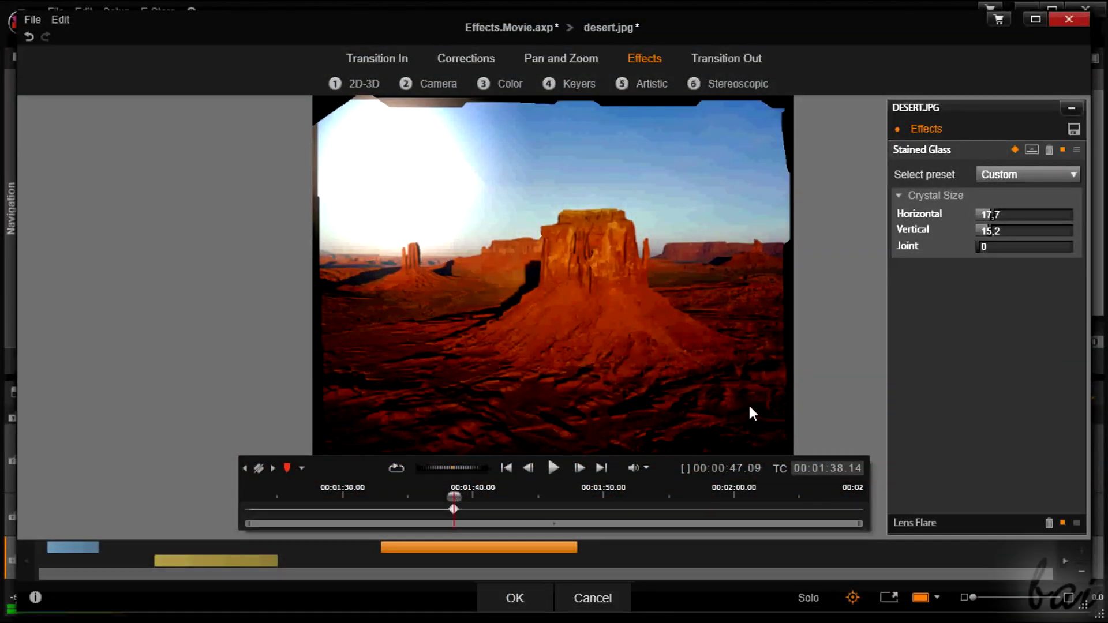
click(1014, 150)
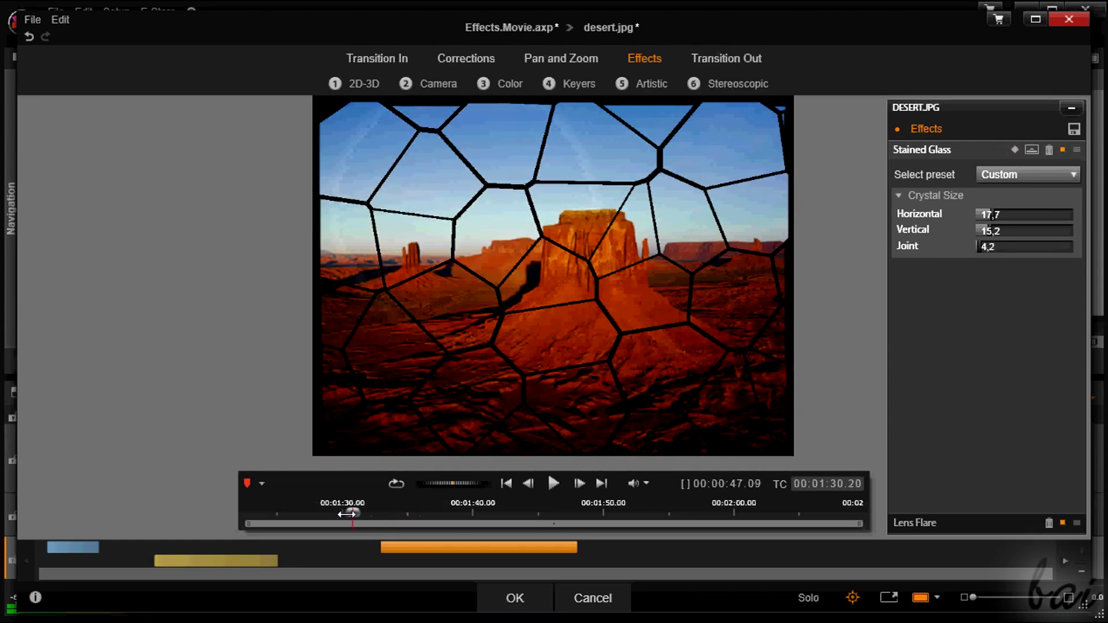
- Move the playhead to 00:01:40.23, compare Stained Glass and Lens Flare settings, then confirm with OK
drag(346, 514, 658, 512)
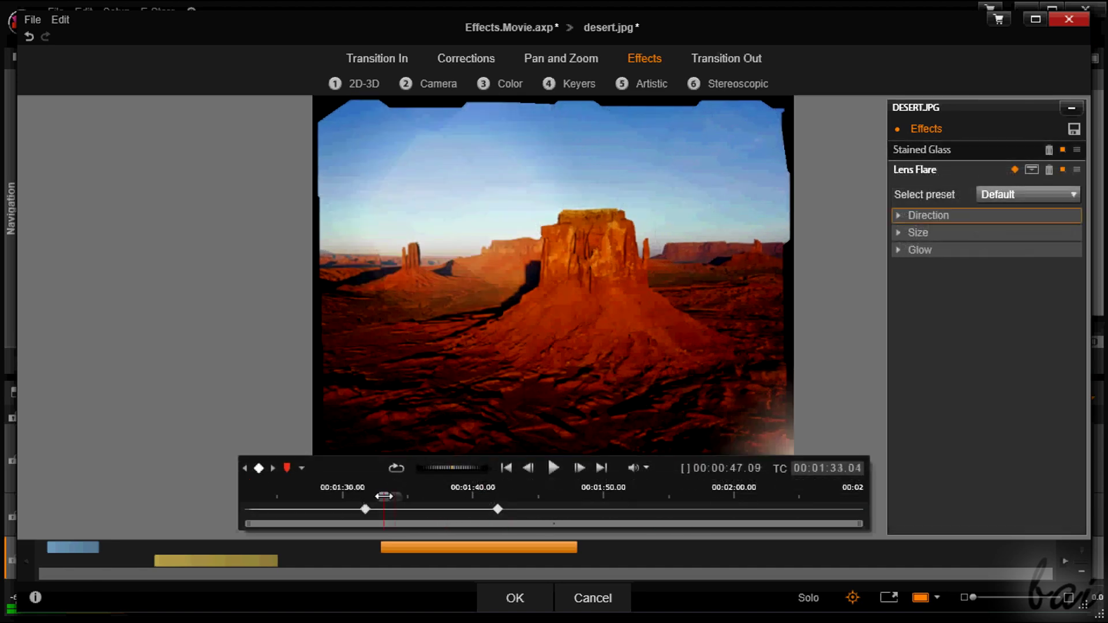
drag(384, 495, 485, 497)
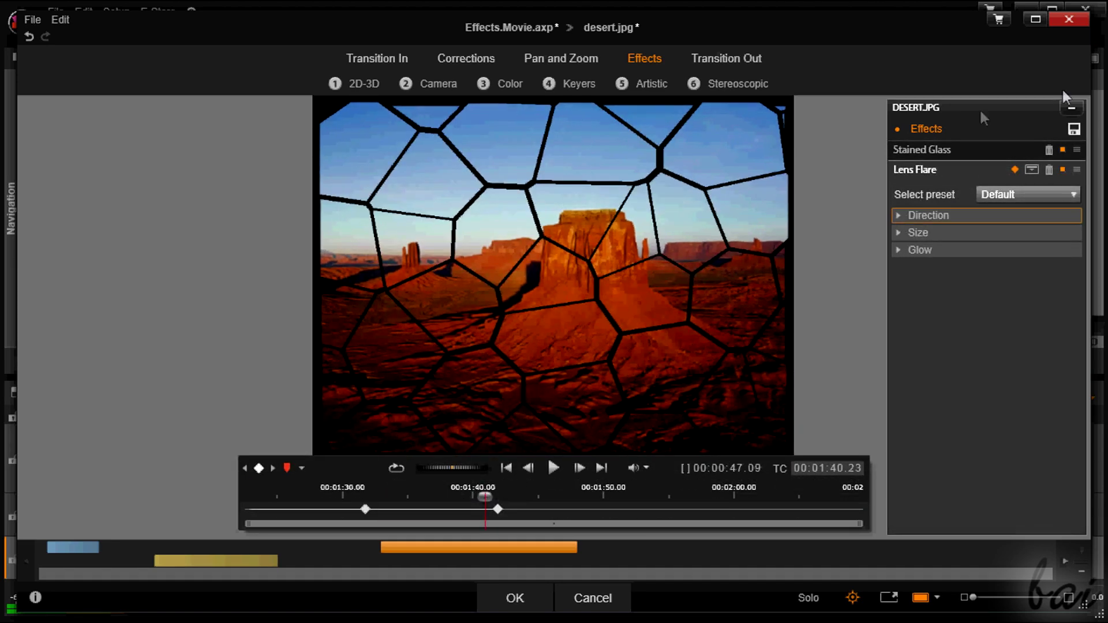
click(954, 148)
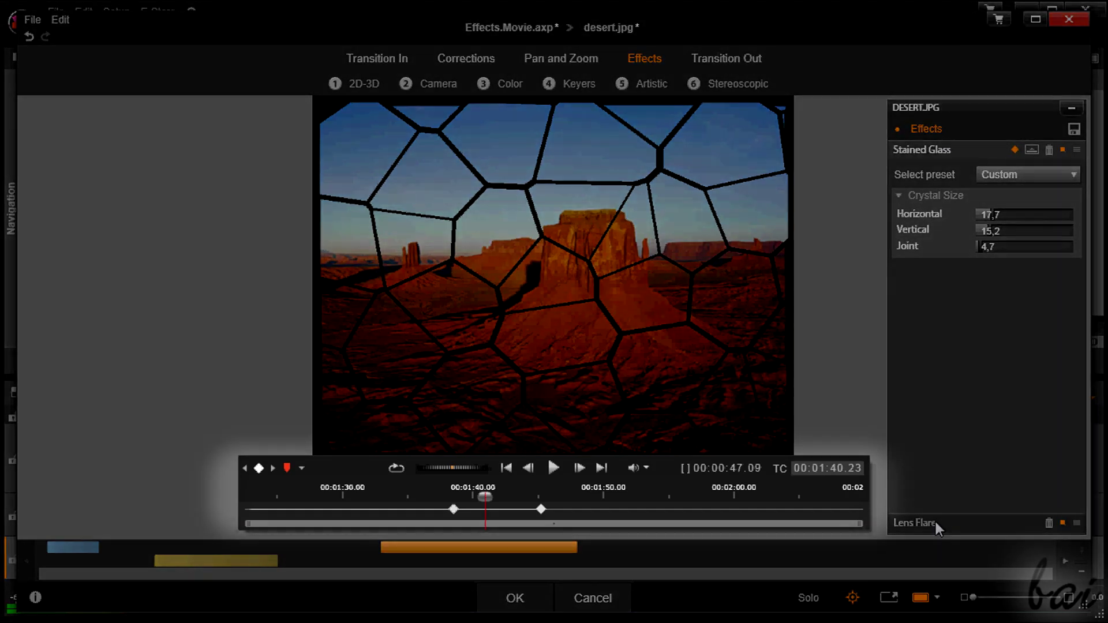
click(935, 522)
click(926, 149)
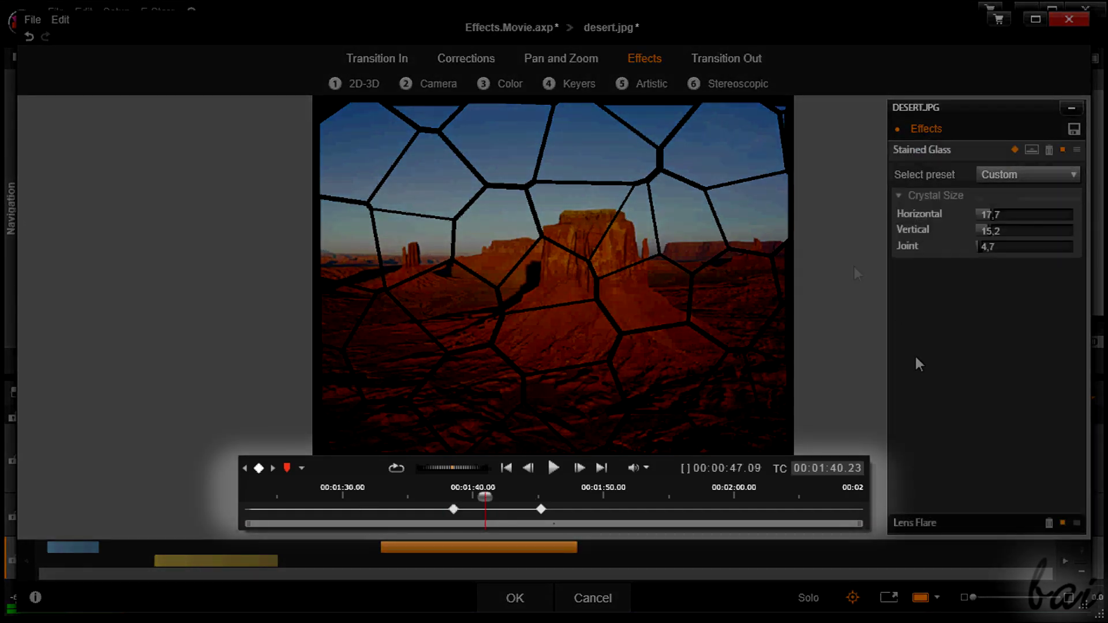
click(936, 524)
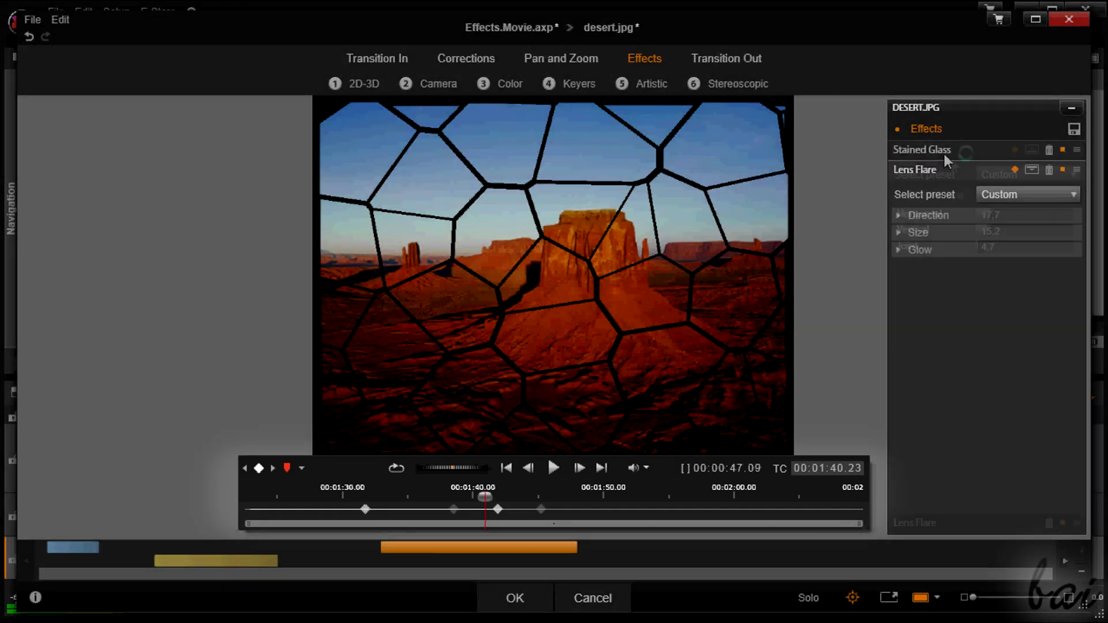
click(942, 151)
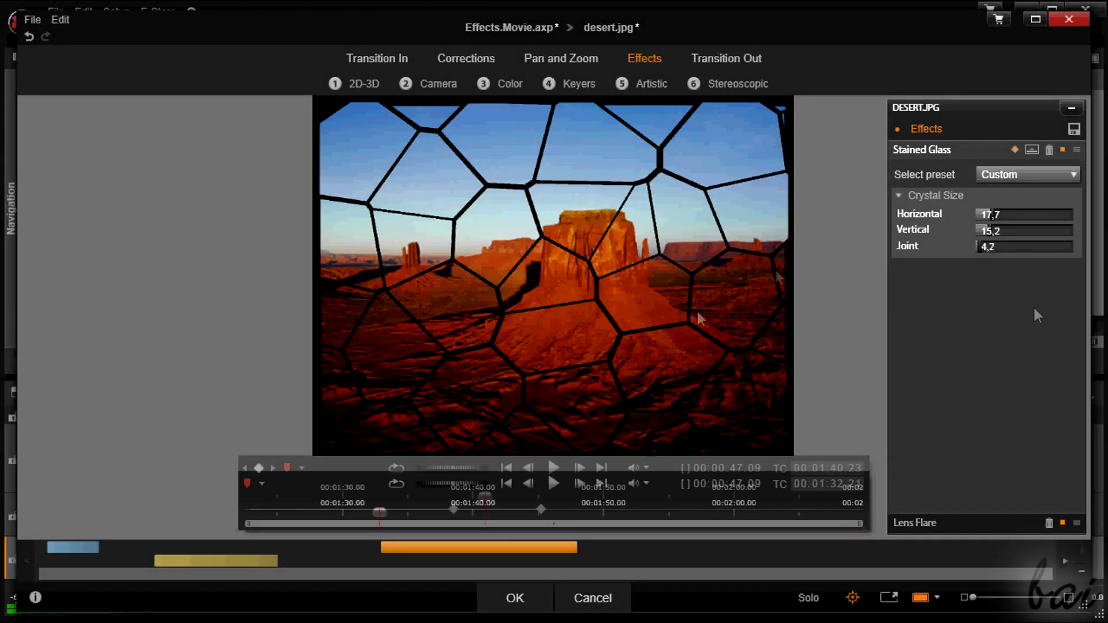
click(515, 597)
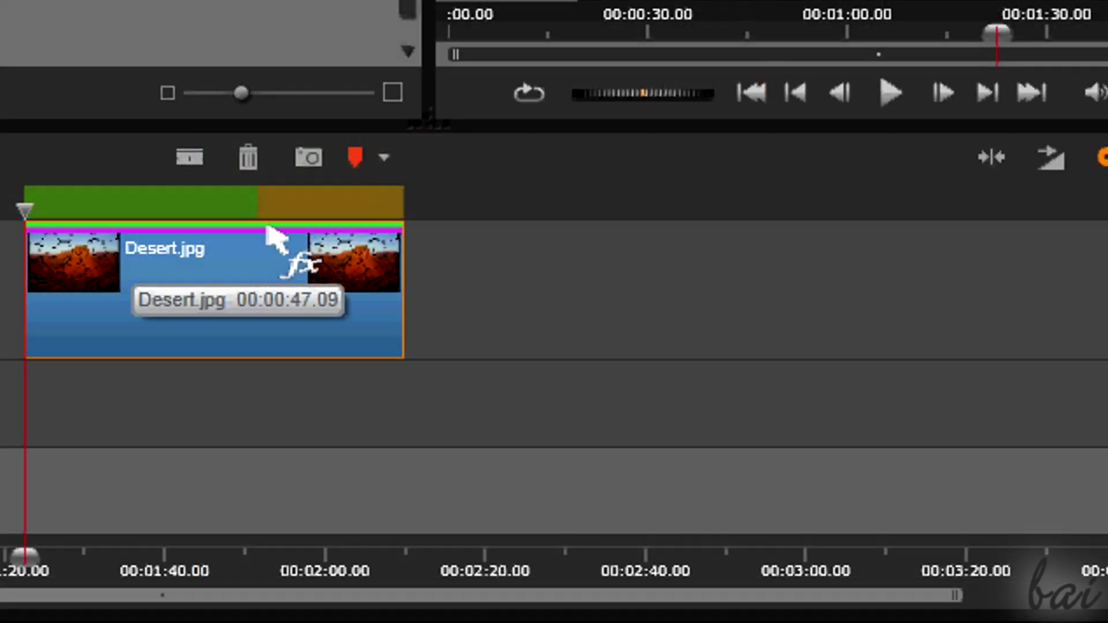
- Bring up the Desert.jpg effect submenu with Cut All, Copy All, Delete All and Delete
click(267, 226)
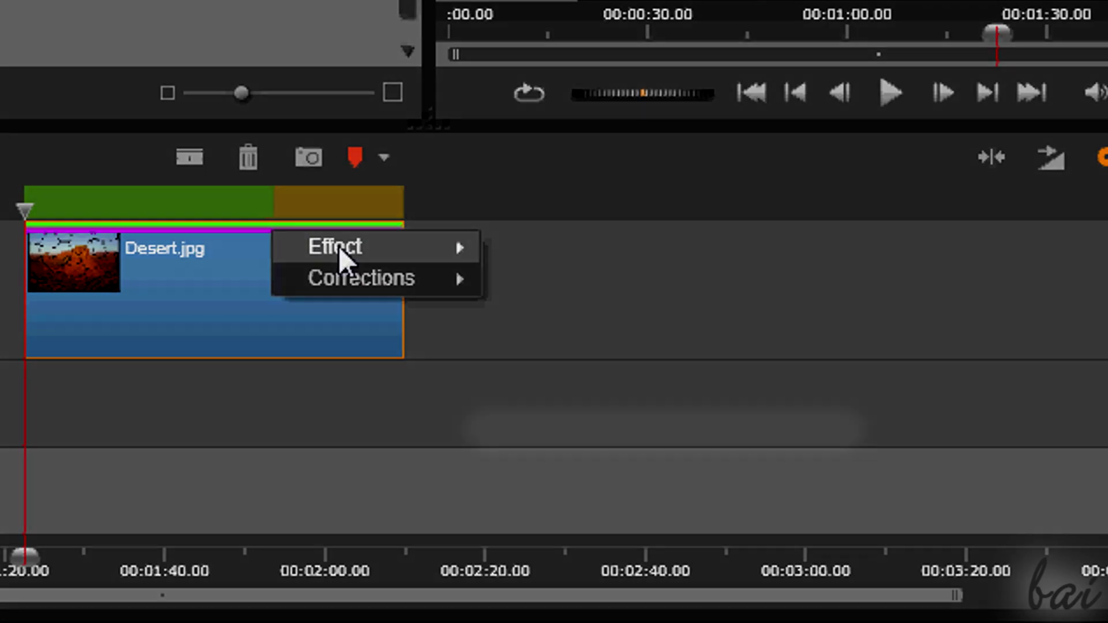
mouse_move(338, 244)
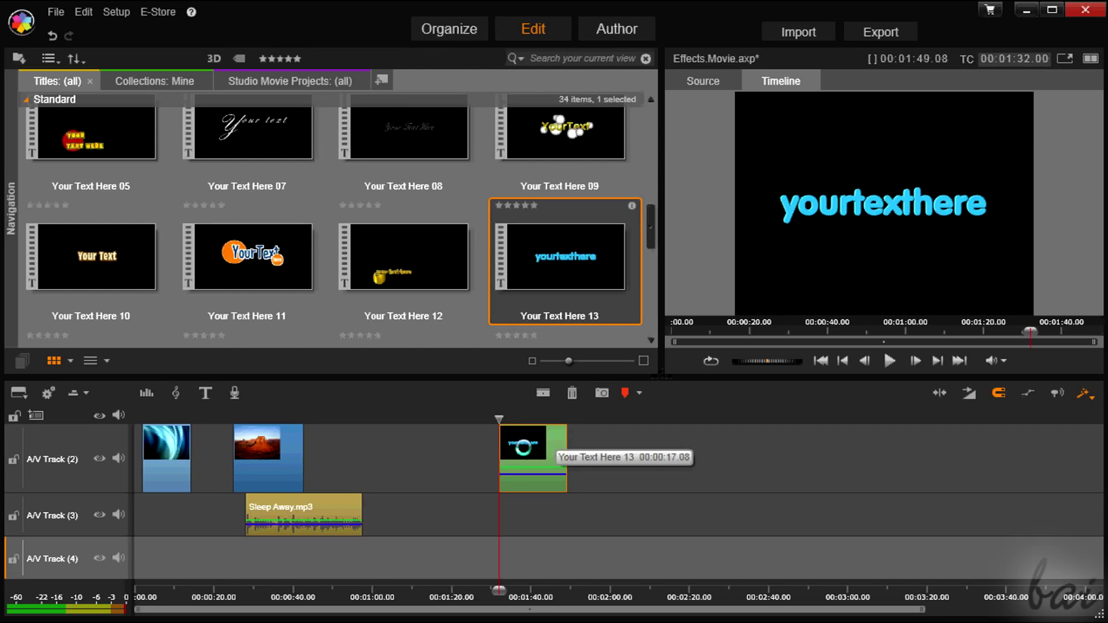
- Open the 'Your Text Here 13' title in the Title Editor and scroll its settings
double_click(524, 445)
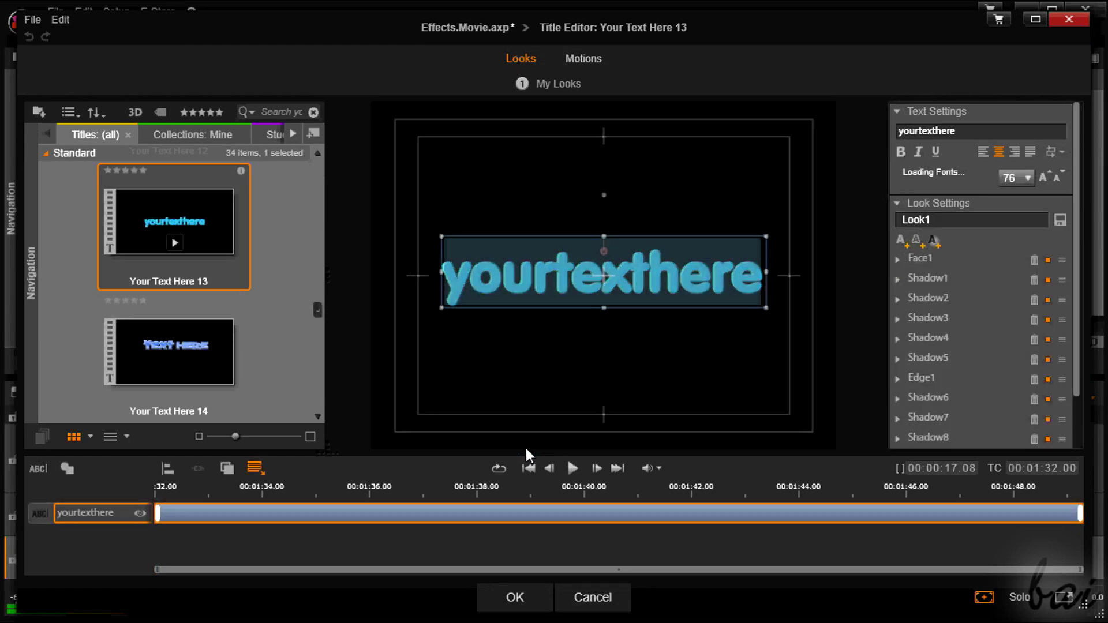
scroll(1017, 354, down, 2)
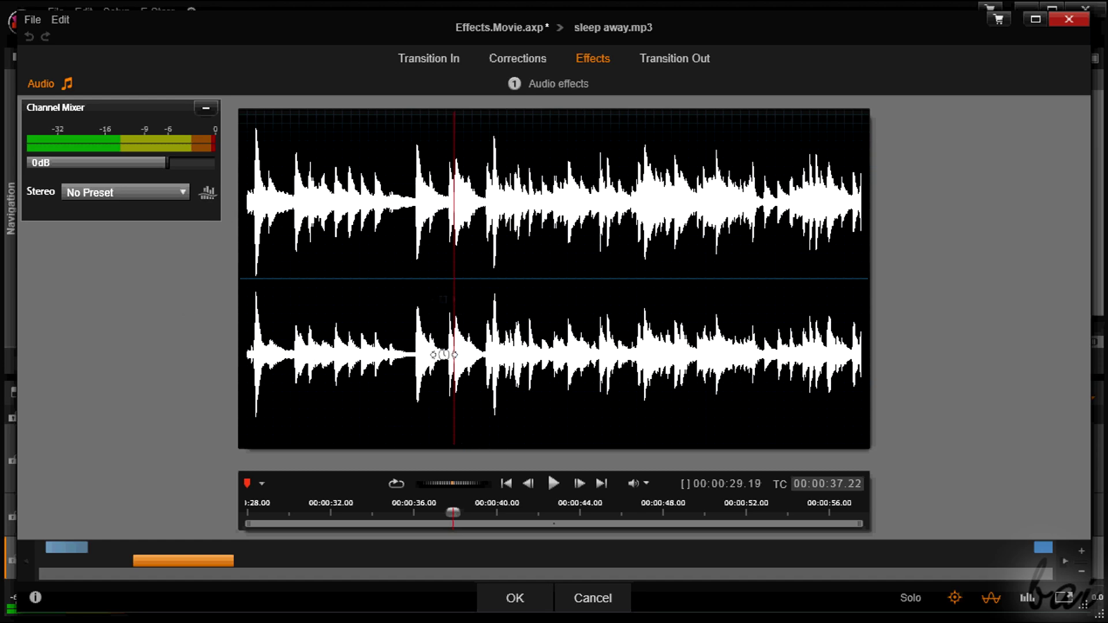
- Preview Sleep Away.mp3, raise its Channel Mixer gain to 4,64dB, and show the level spectrum
click(552, 483)
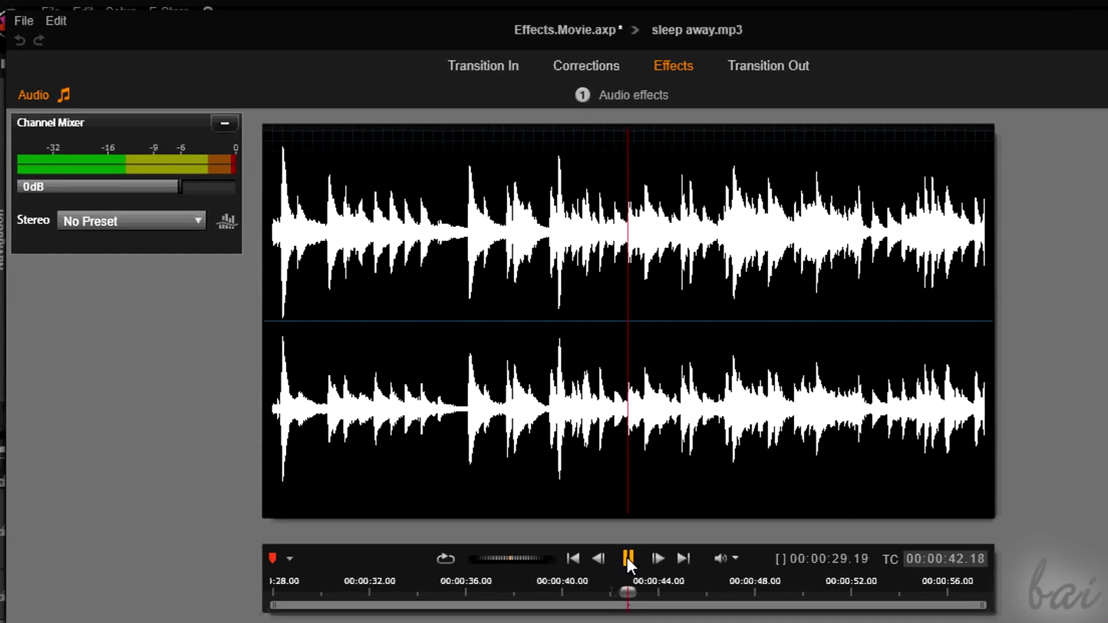
click(550, 500)
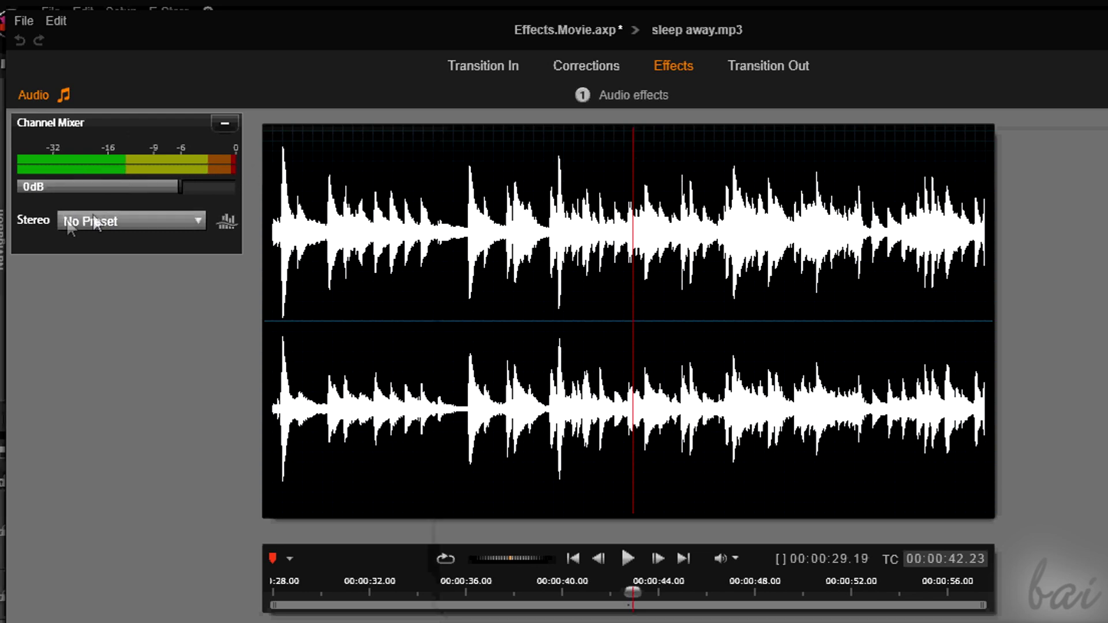
drag(123, 198, 204, 192)
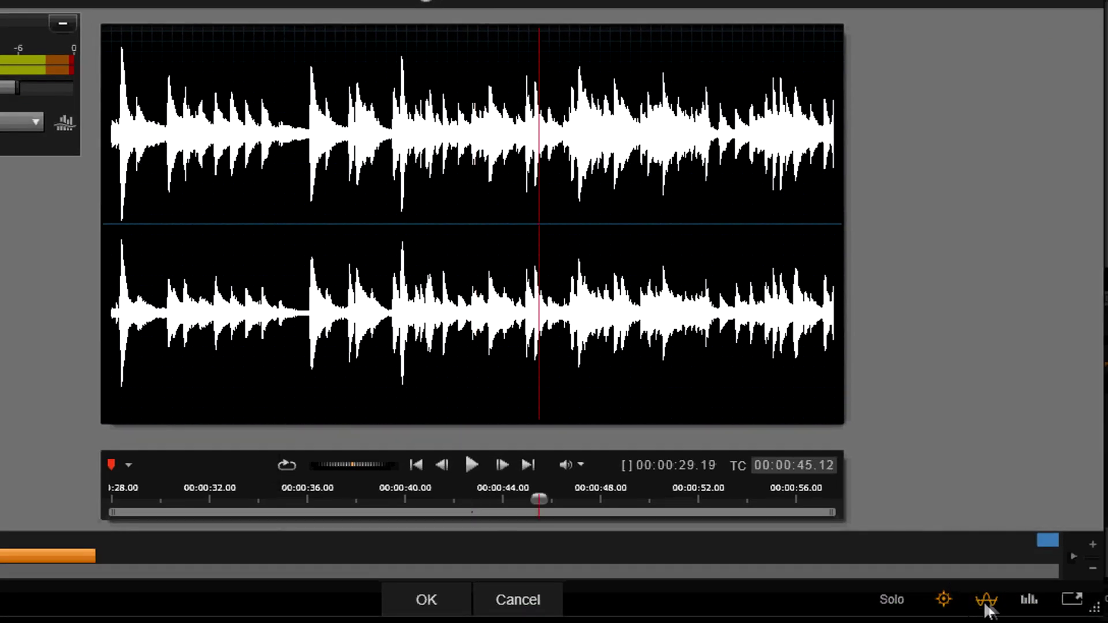
click(1027, 600)
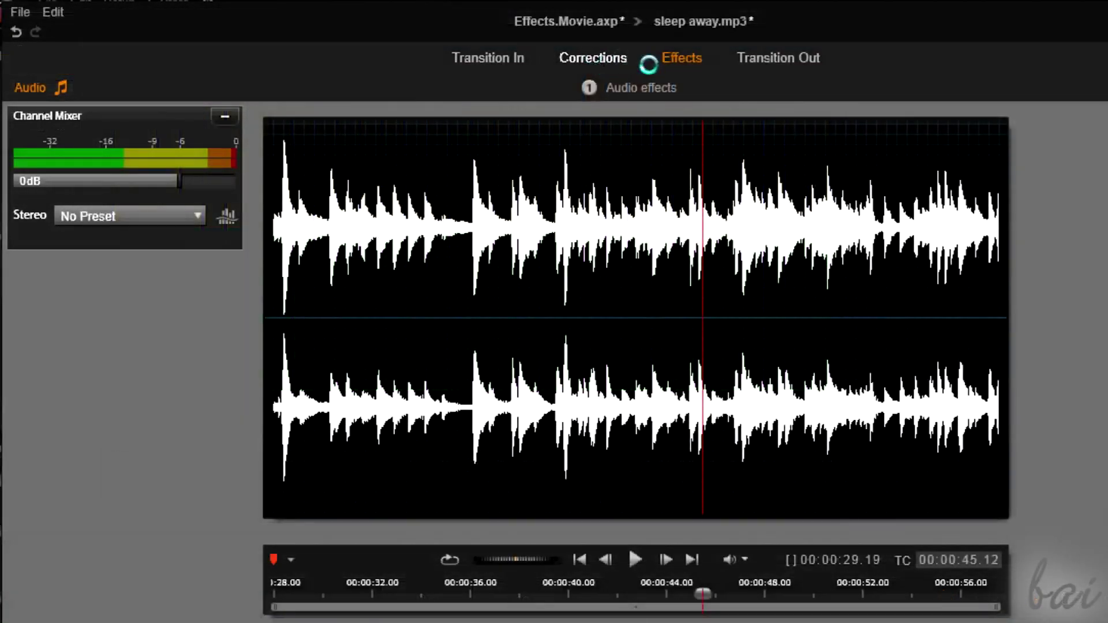
- Set the equalizer low cut to 2547Hz and add Reverb with Damping raised from 0,27 to 0,49
click(600, 57)
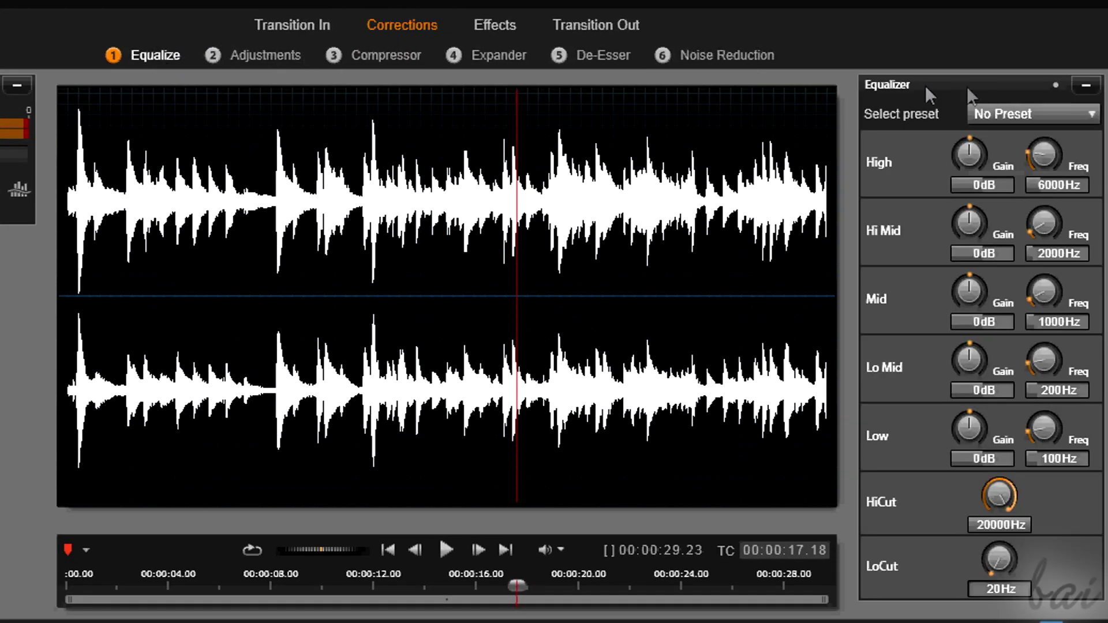
mouse_move(1002, 494)
mouse_down()
mouse_move(1018, 594)
mouse_move(1026, 441)
mouse_move(999, 505)
mouse_up()
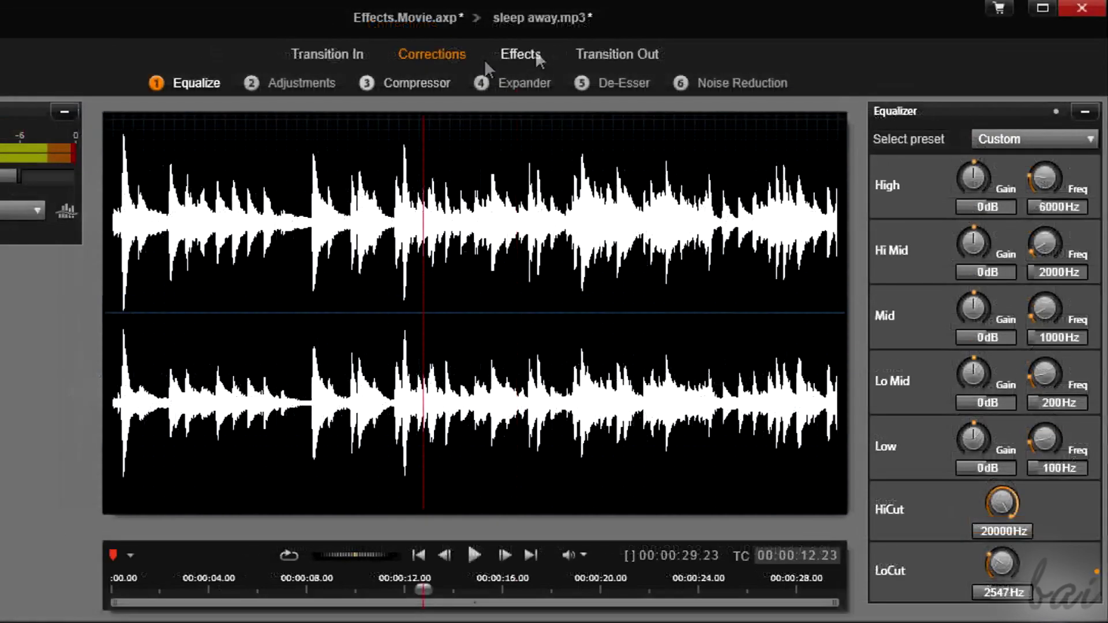
click(538, 51)
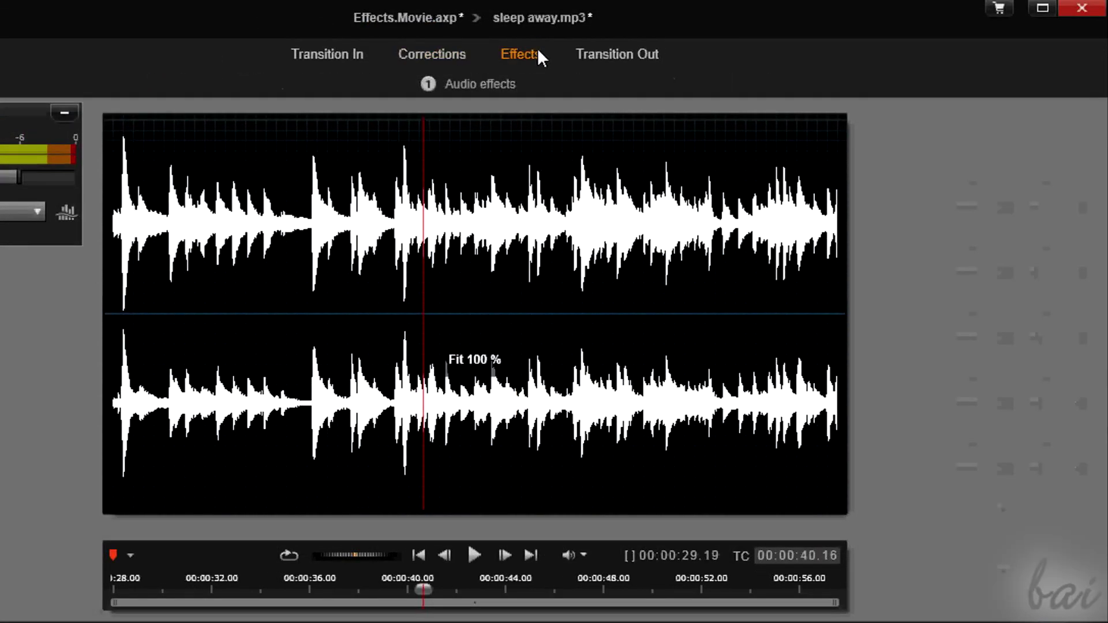
click(480, 87)
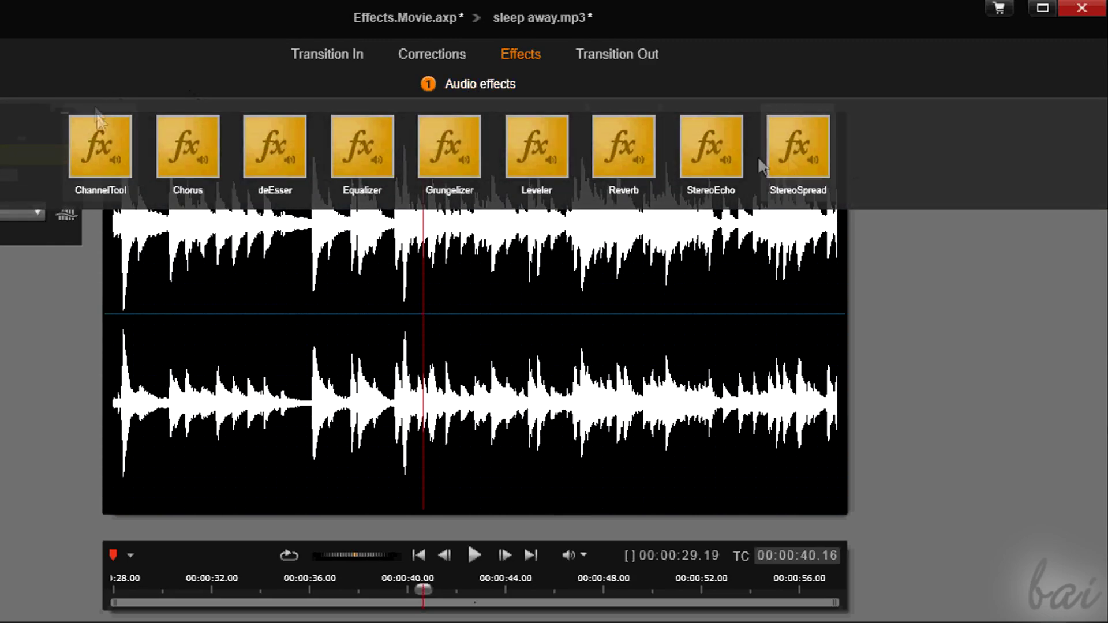
click(593, 150)
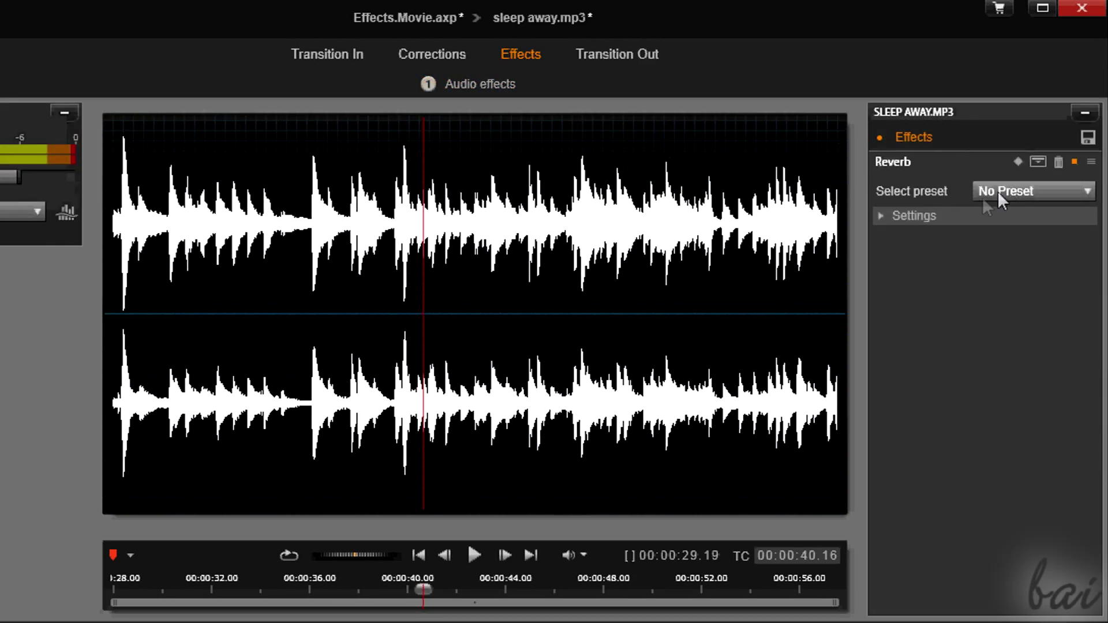
click(943, 215)
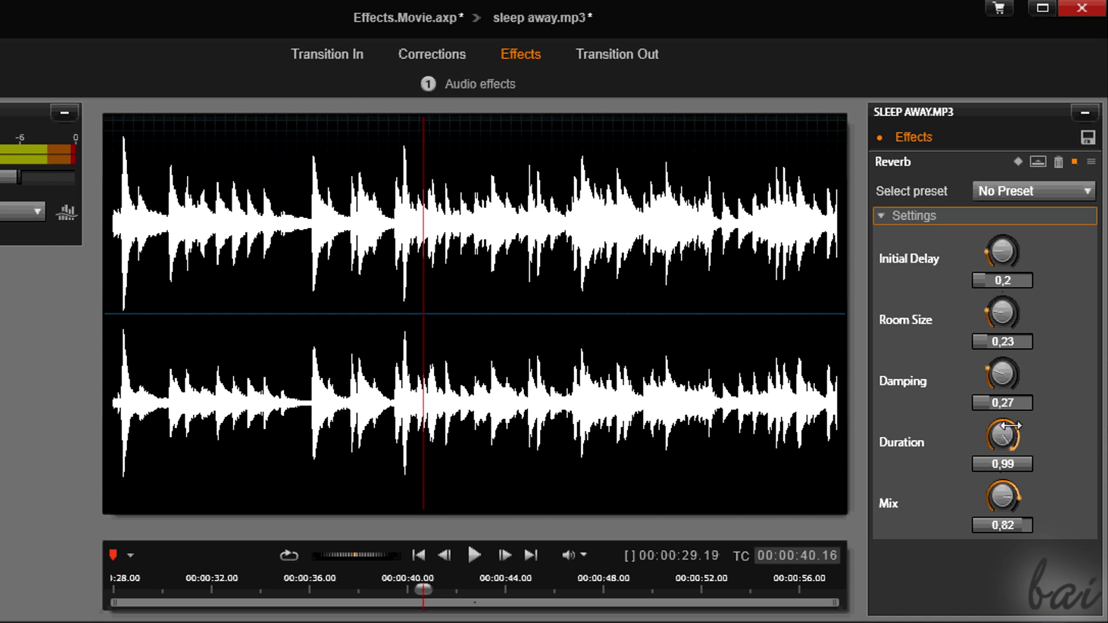
drag(1007, 379, 1023, 399)
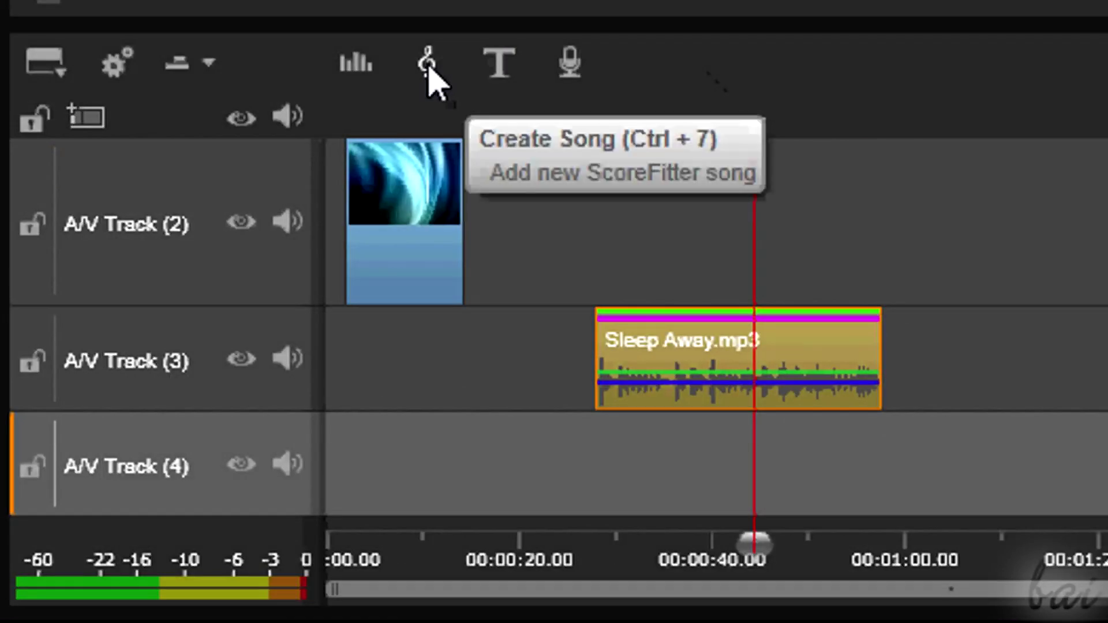
- Preview and add the Scorefitter song 'A Gift To Be Simple' (So Long and Go) to the movie
click(428, 69)
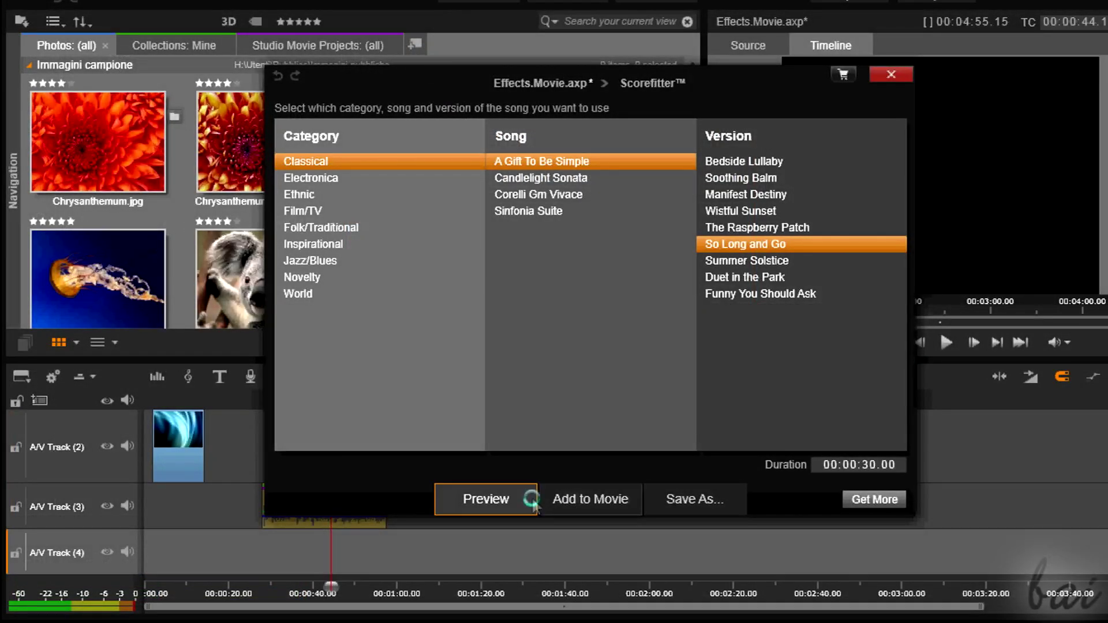
click(530, 500)
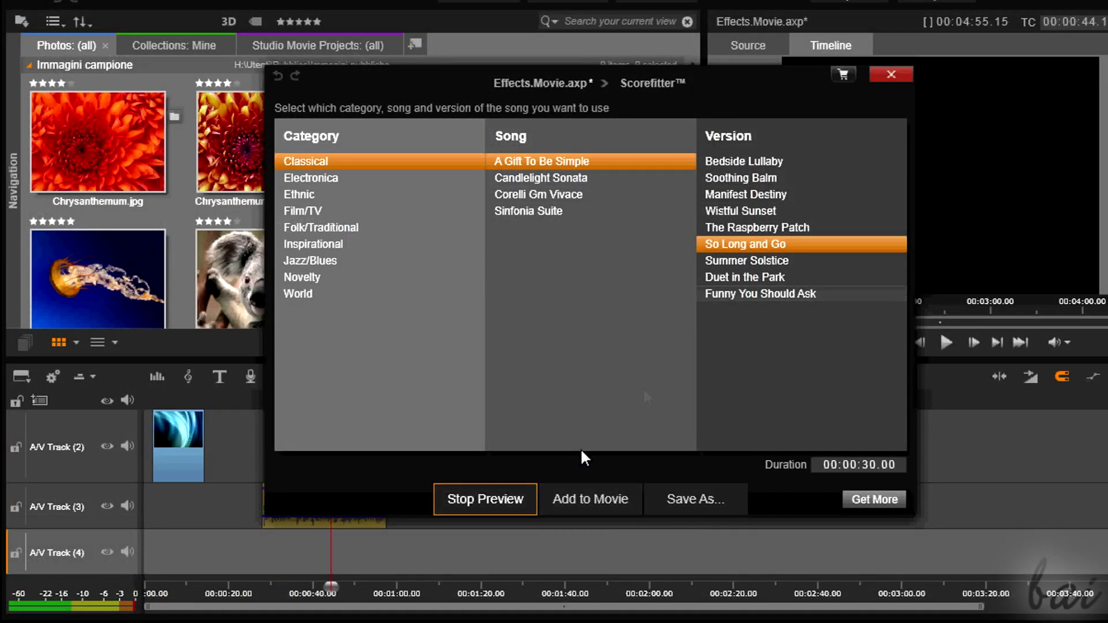
click(606, 501)
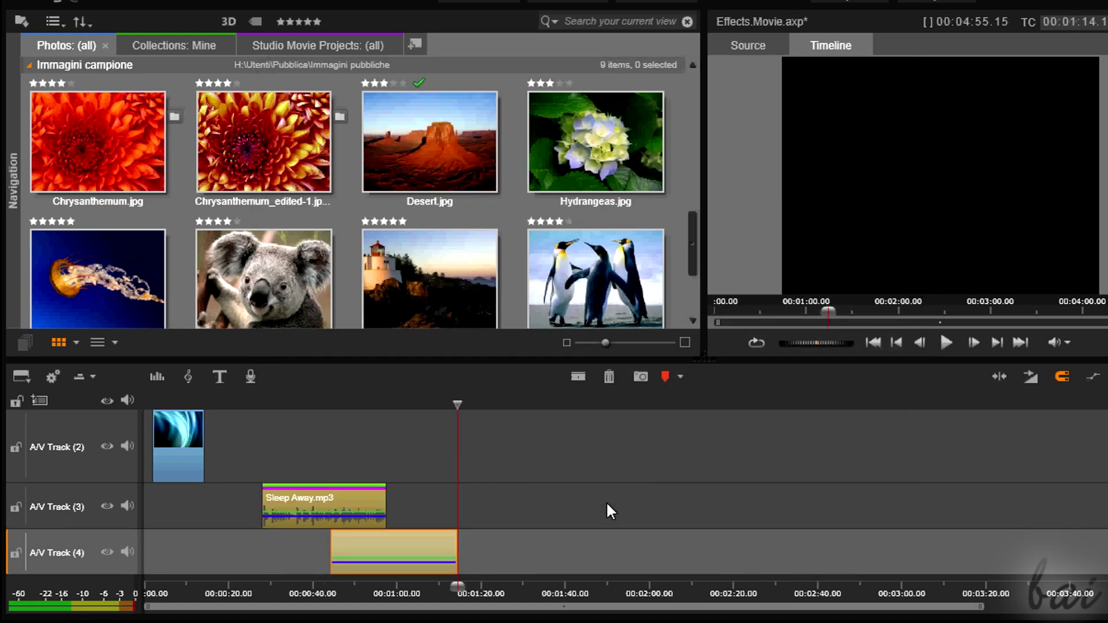
double_click(398, 545)
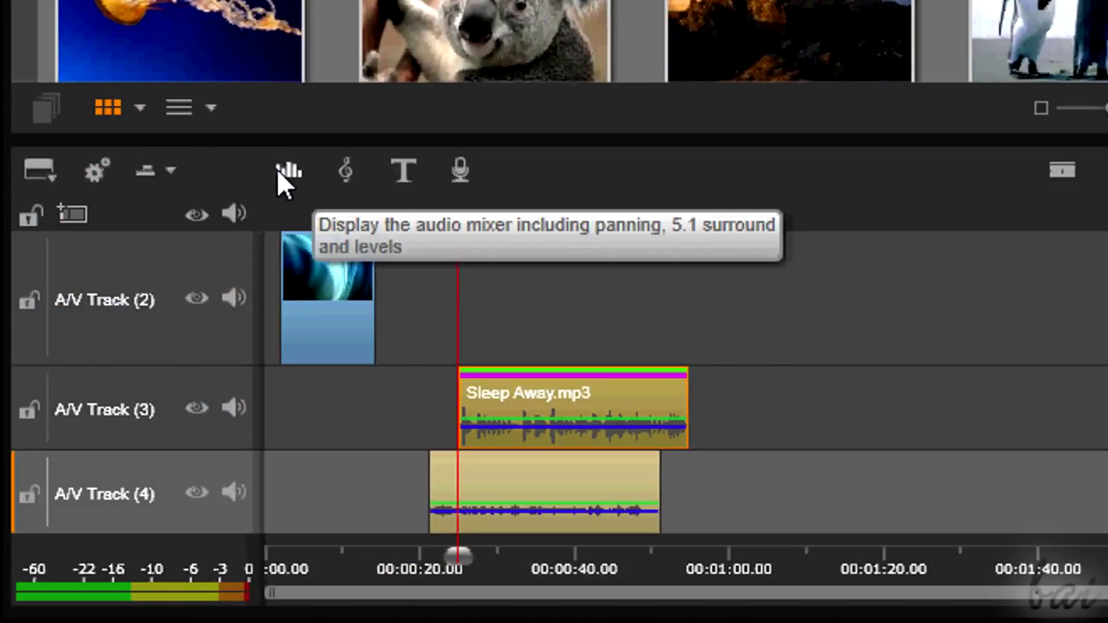
- Start Sleep Away.mp3 near 00:00:20, play the timeline, and slide the ScoreFitter clip right to leave a gap
click(278, 169)
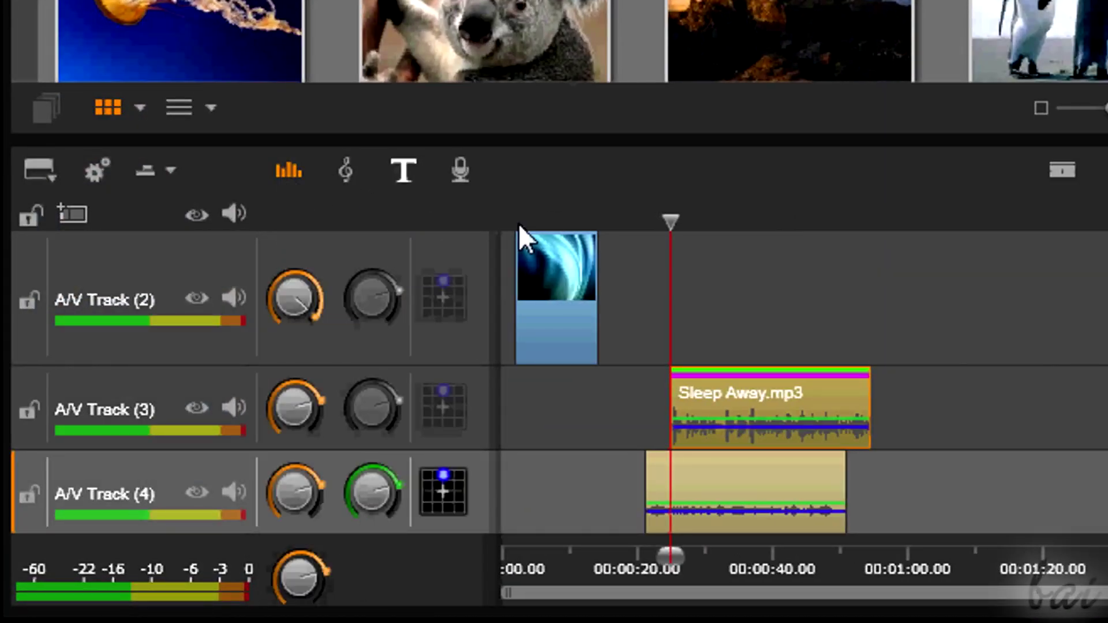
drag(734, 403, 709, 403)
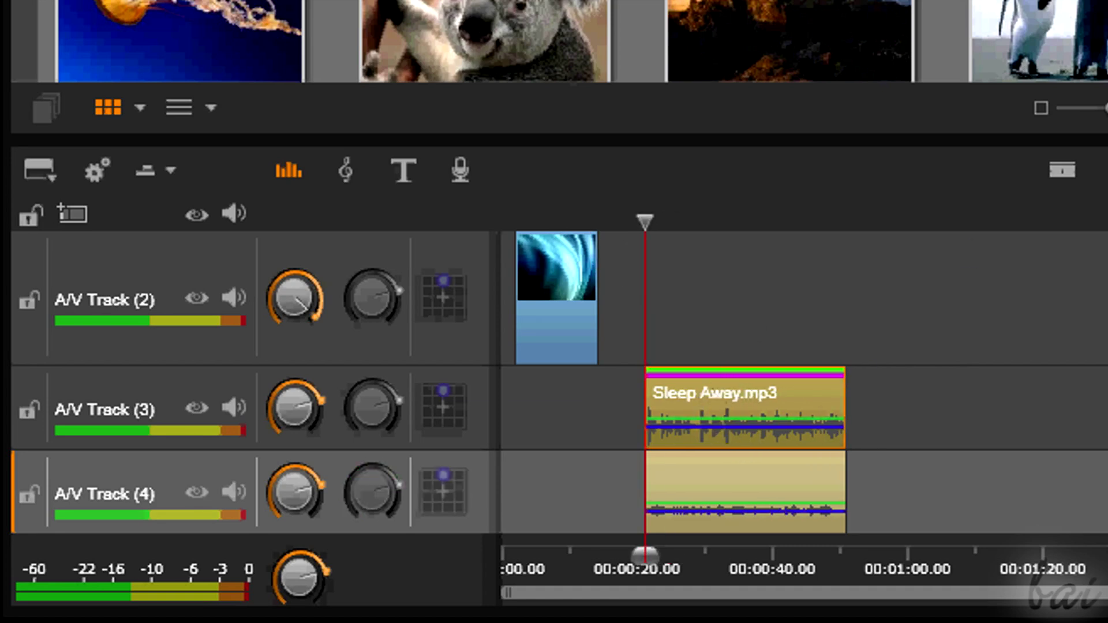
key(space)
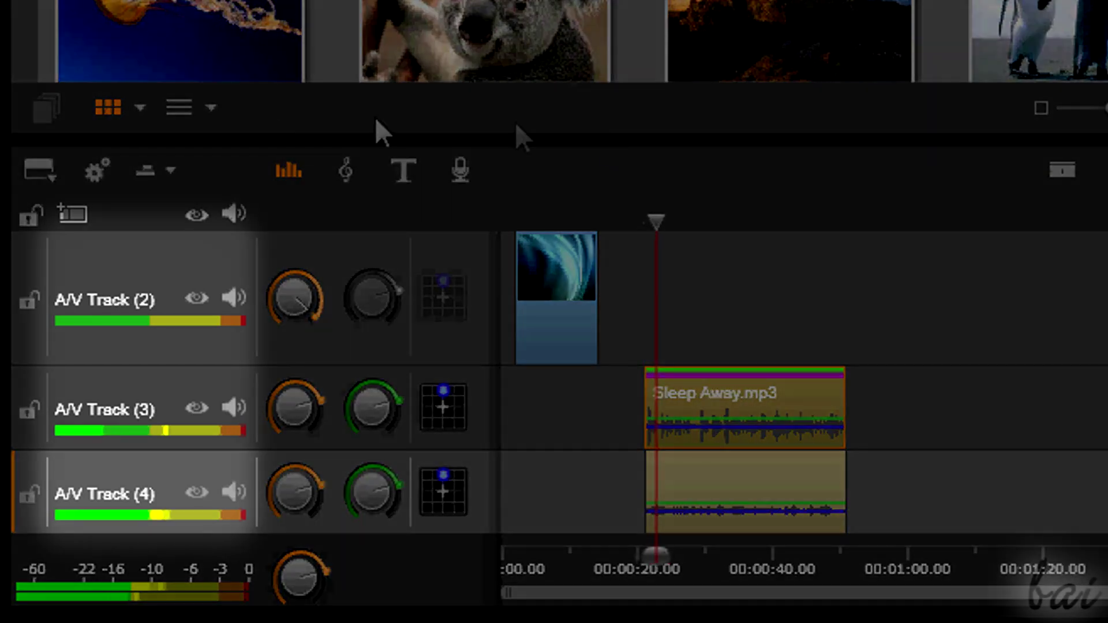
mouse_move(282, 398)
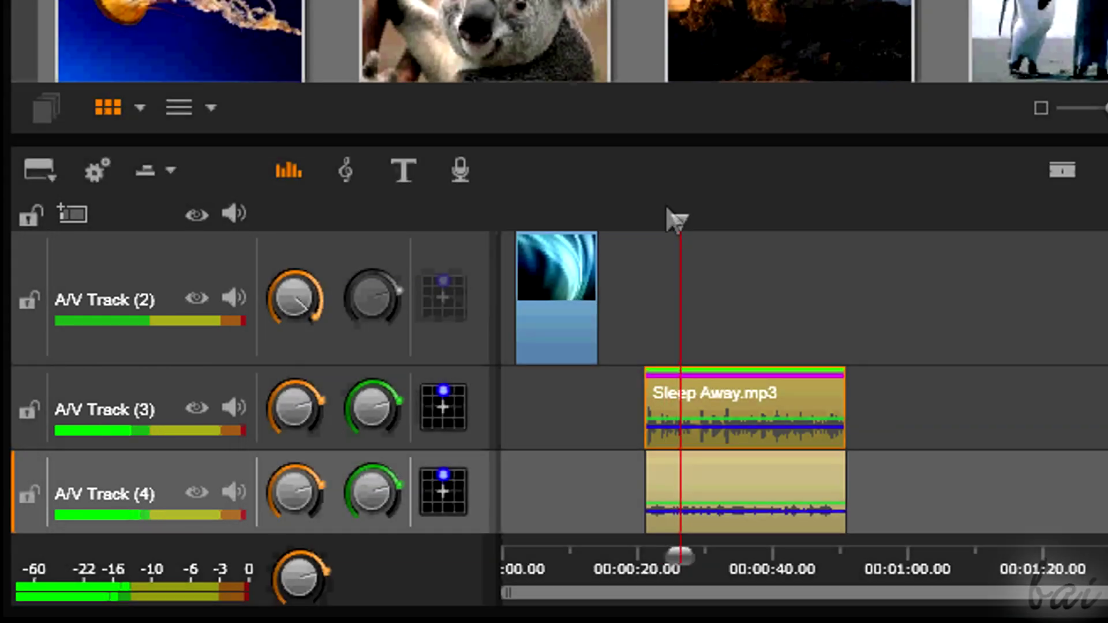
mouse_move(366, 411)
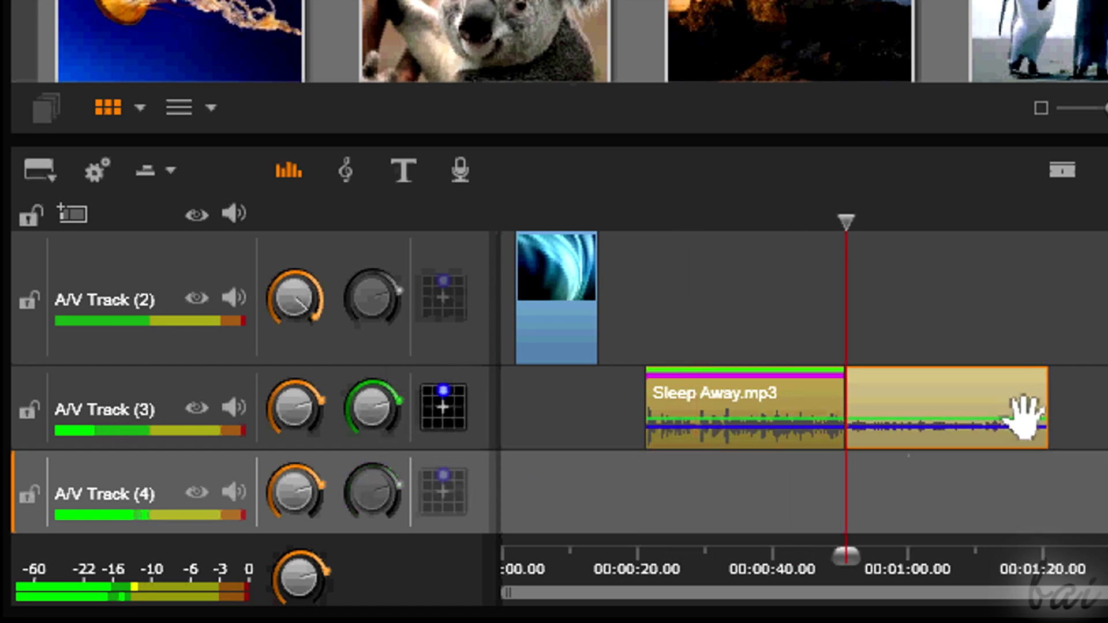
mouse_move(1024, 415)
mouse_down()
mouse_move(1056, 413)
mouse_move(1036, 413)
mouse_up()
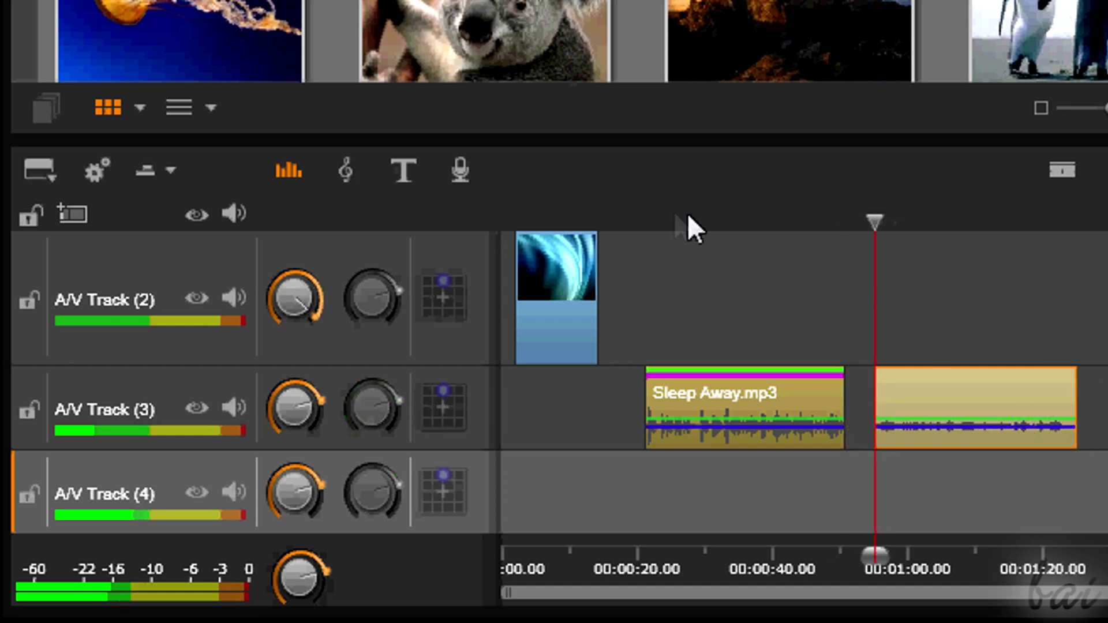
- Adjust track 3's master volume between -27dB and higher, and set clip volume to -18dB
click(618, 211)
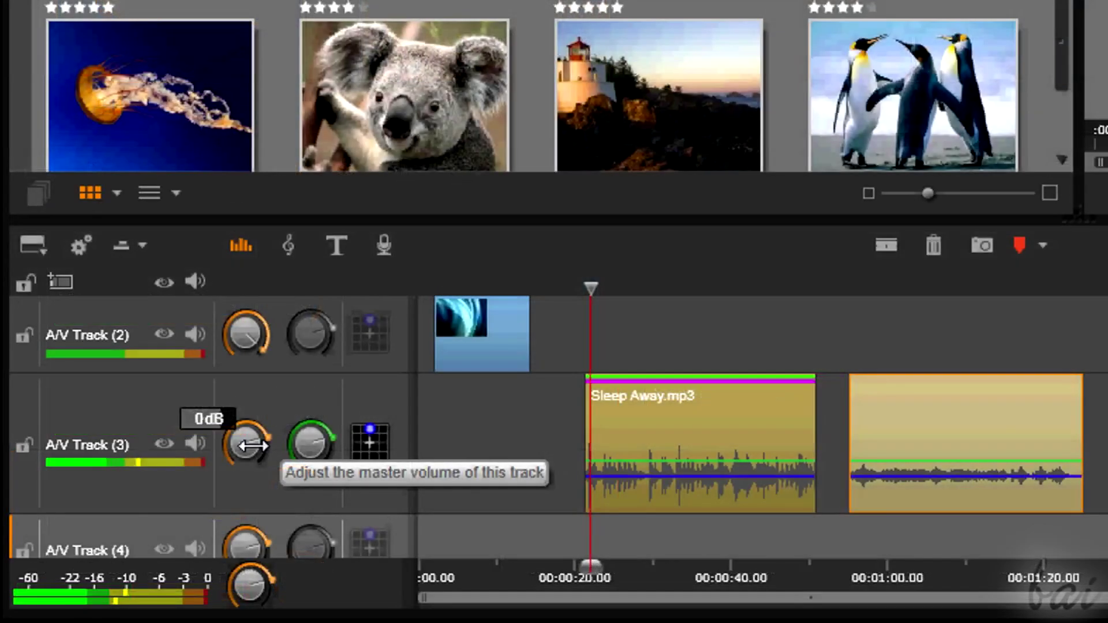
drag(245, 445, 221, 447)
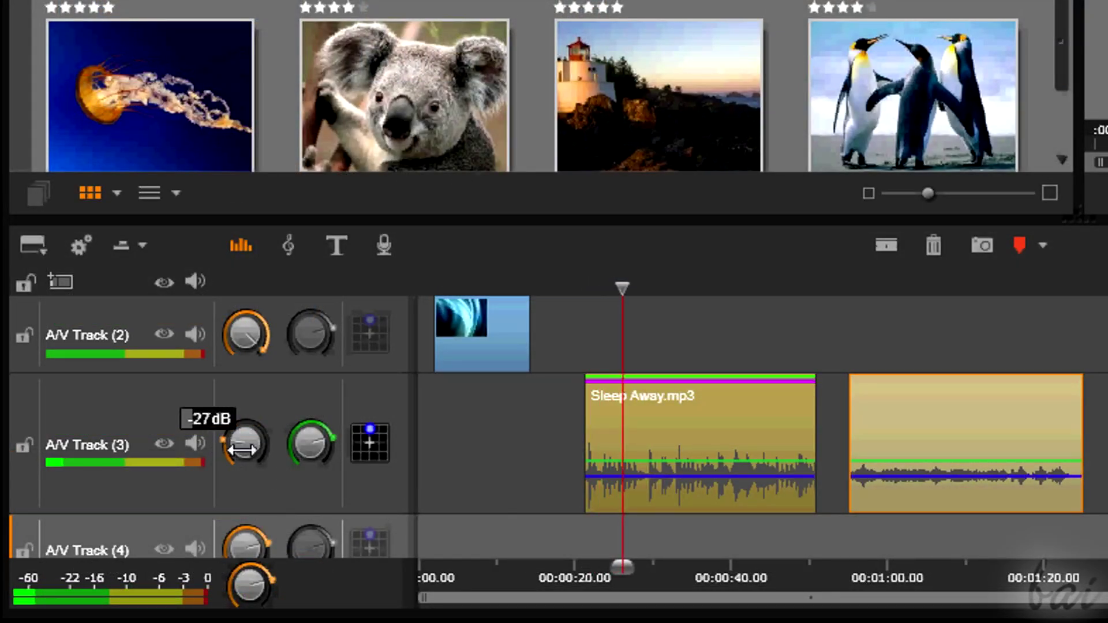
mouse_move(258, 449)
mouse_down()
mouse_move(298, 451)
mouse_move(278, 452)
mouse_up()
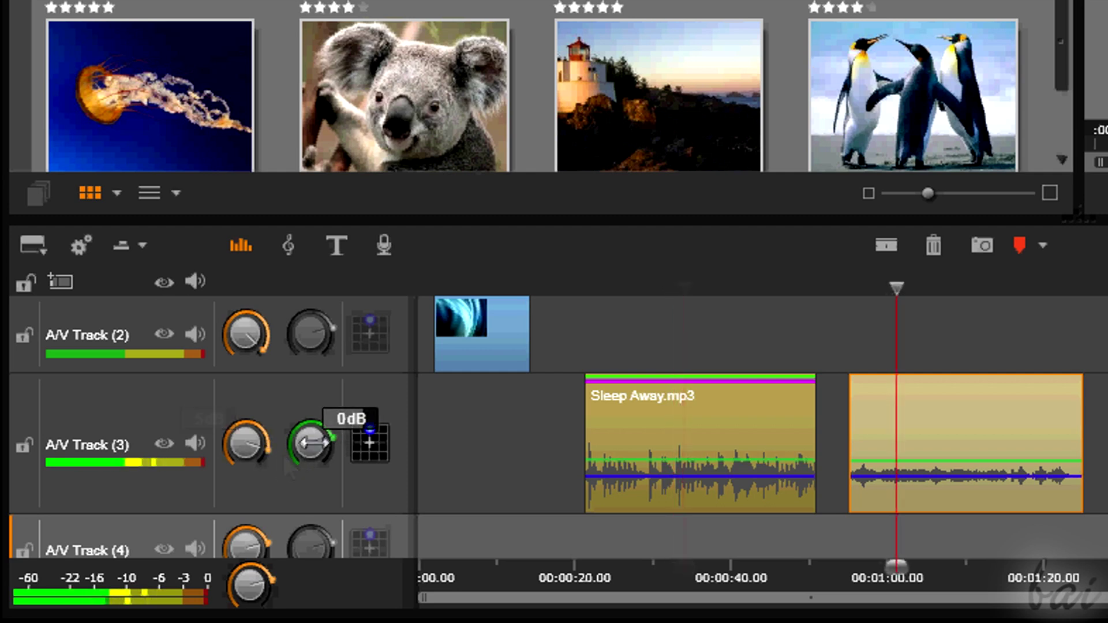
drag(301, 445, 326, 454)
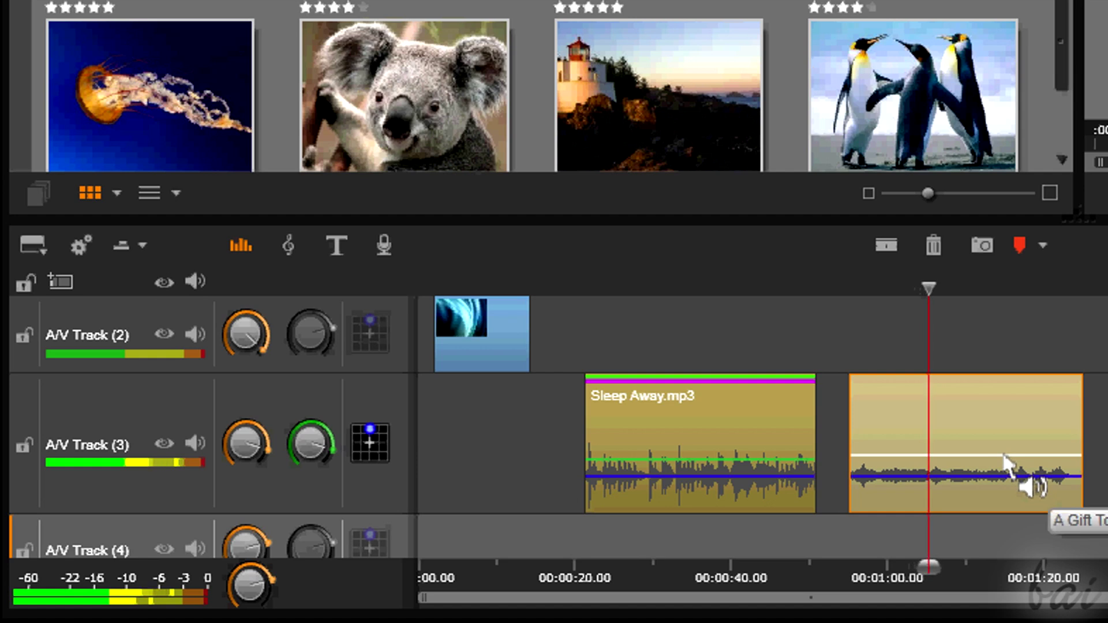
- Drag the music clip's volume line down, then play the timeline to check the levels
drag(1005, 478, 1055, 485)
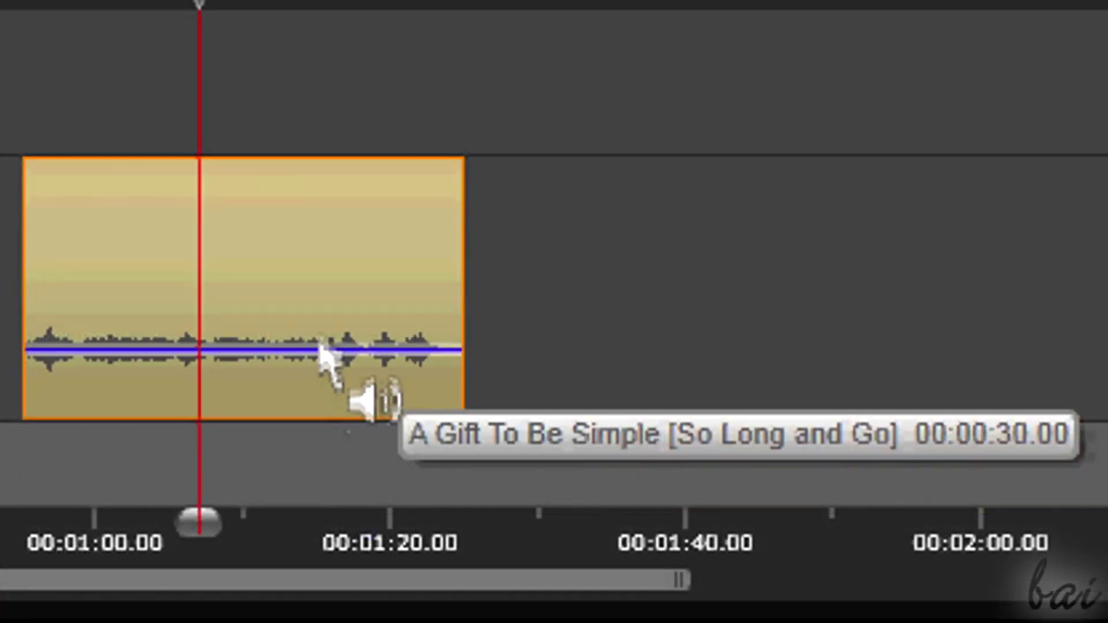
drag(1007, 474, 1013, 427)
drag(335, 257, 339, 330)
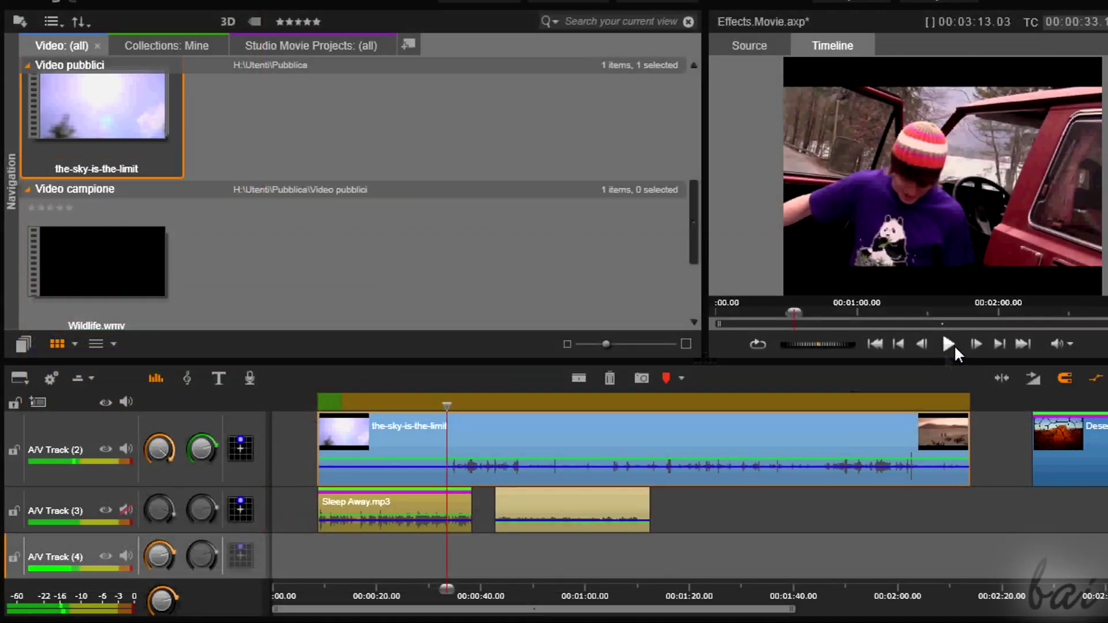
click(953, 343)
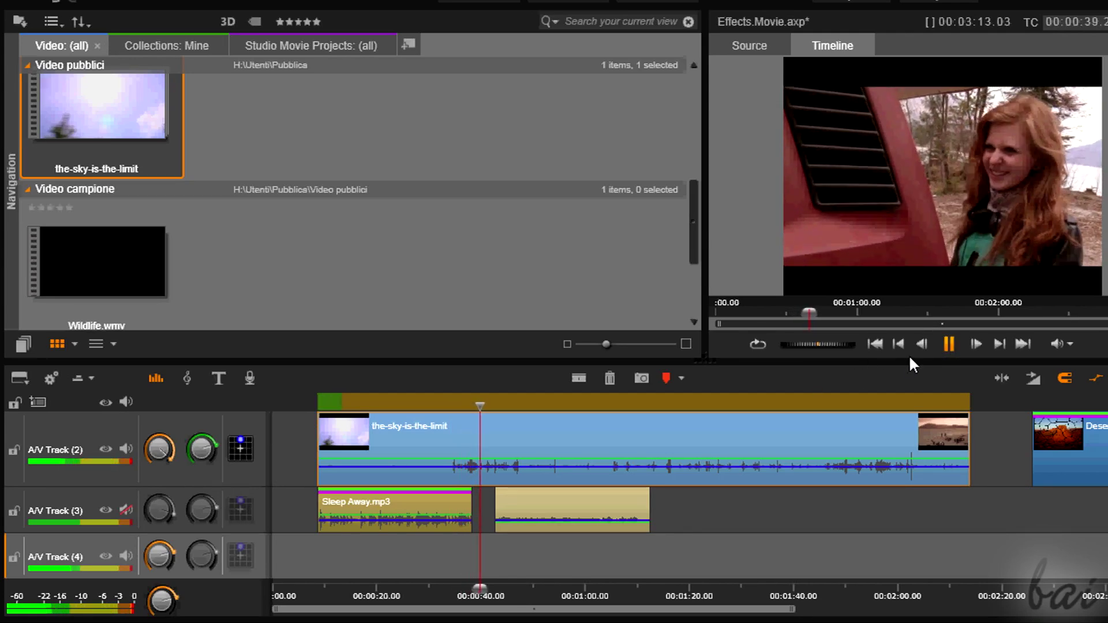
- Pause playback, preview the-sky-is-the-limit.mpg in its editor, and switch to its audio waveform and effects
click(949, 345)
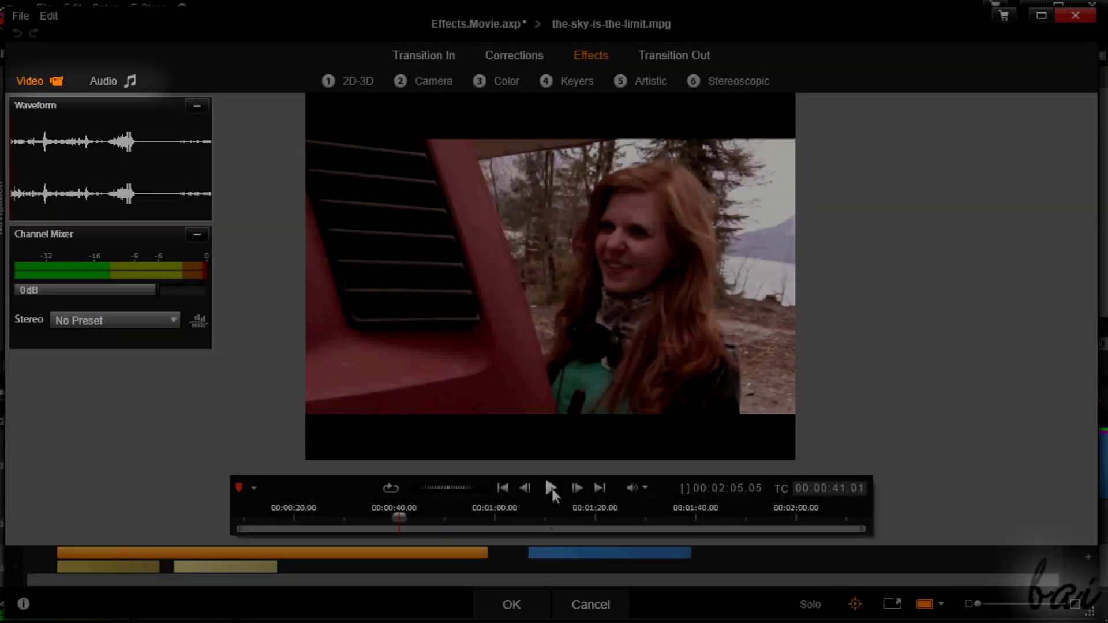
click(552, 488)
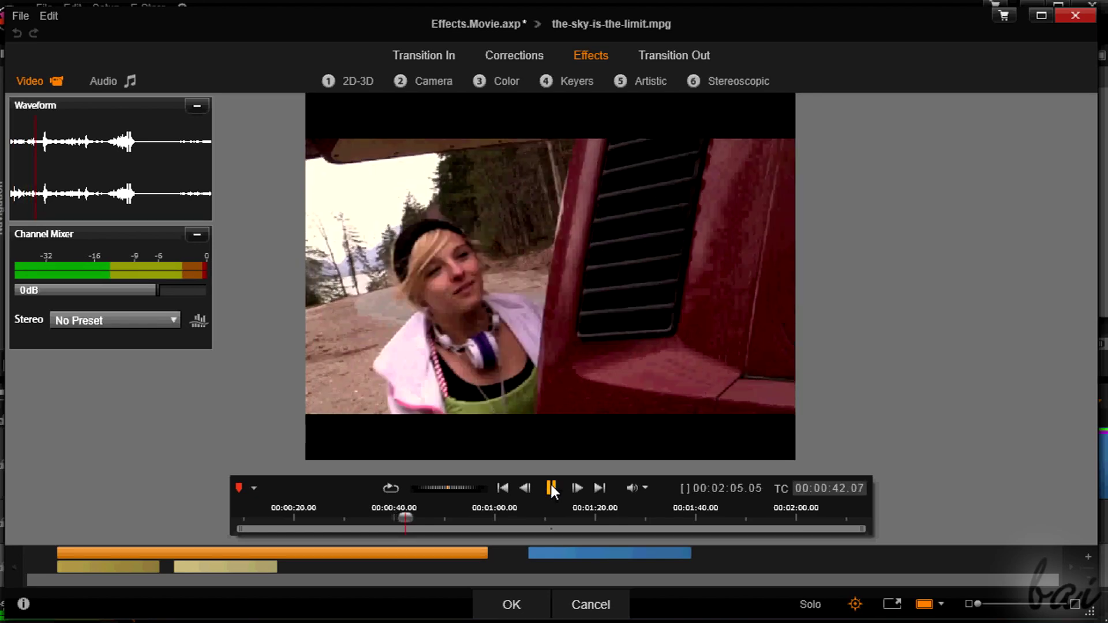
click(548, 486)
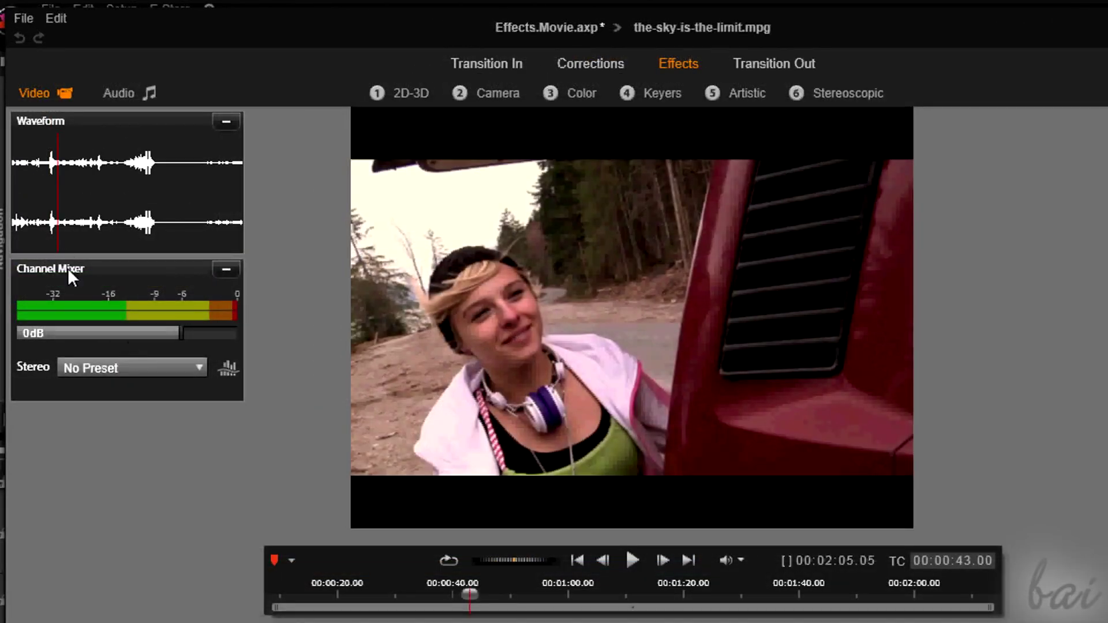
click(117, 92)
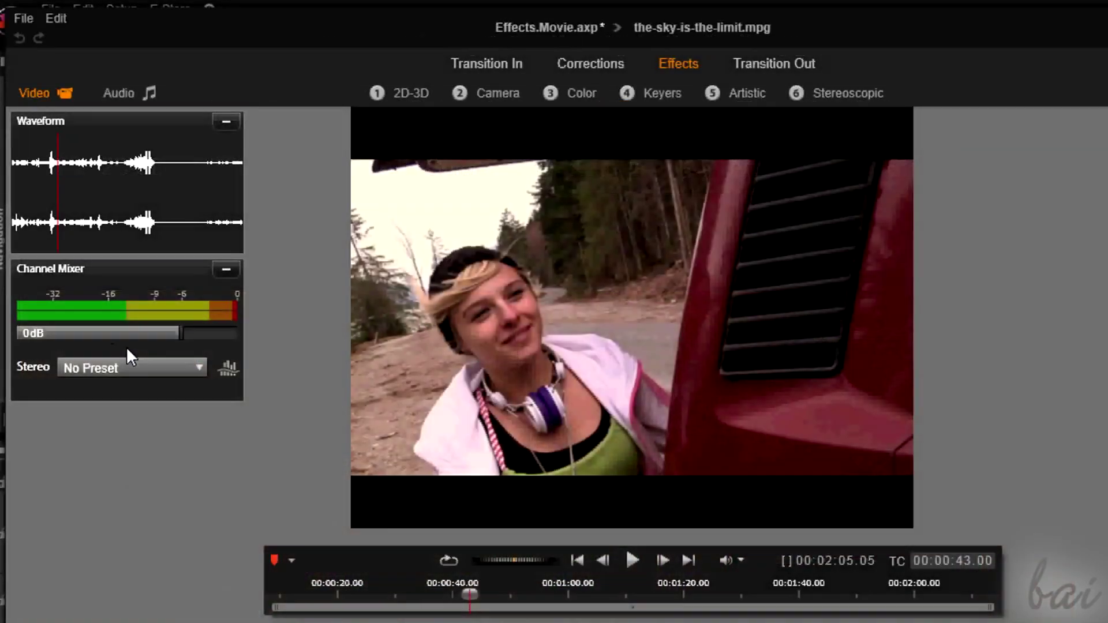
click(118, 95)
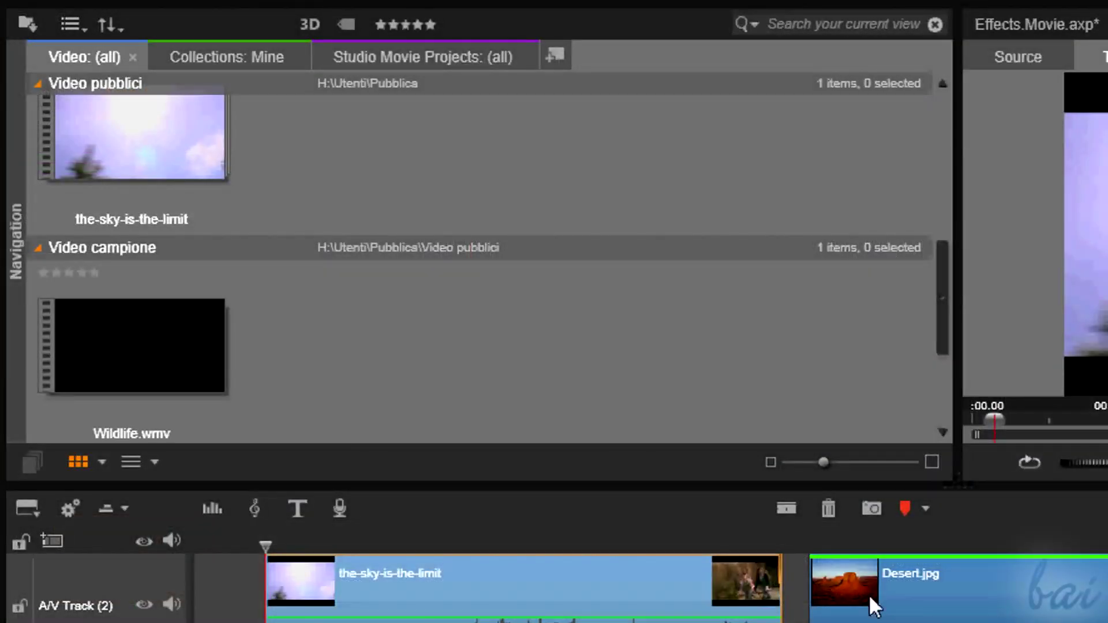
- Browse the video effects and drag MultiShape Crop (Spinning Star Crop) onto Desert.jpg
click(871, 596)
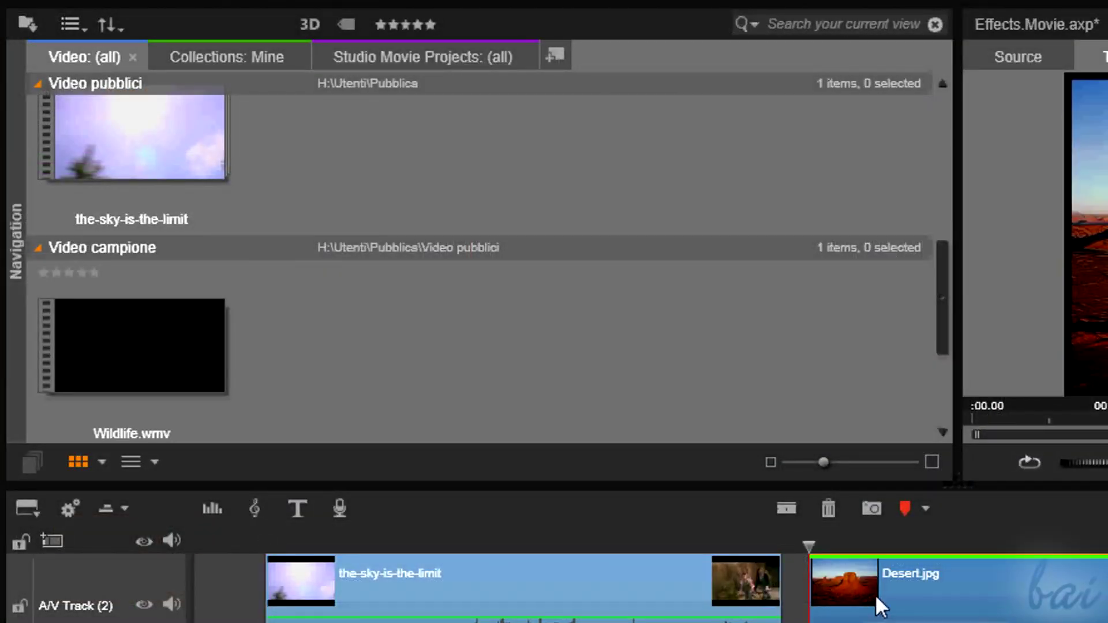
click(593, 612)
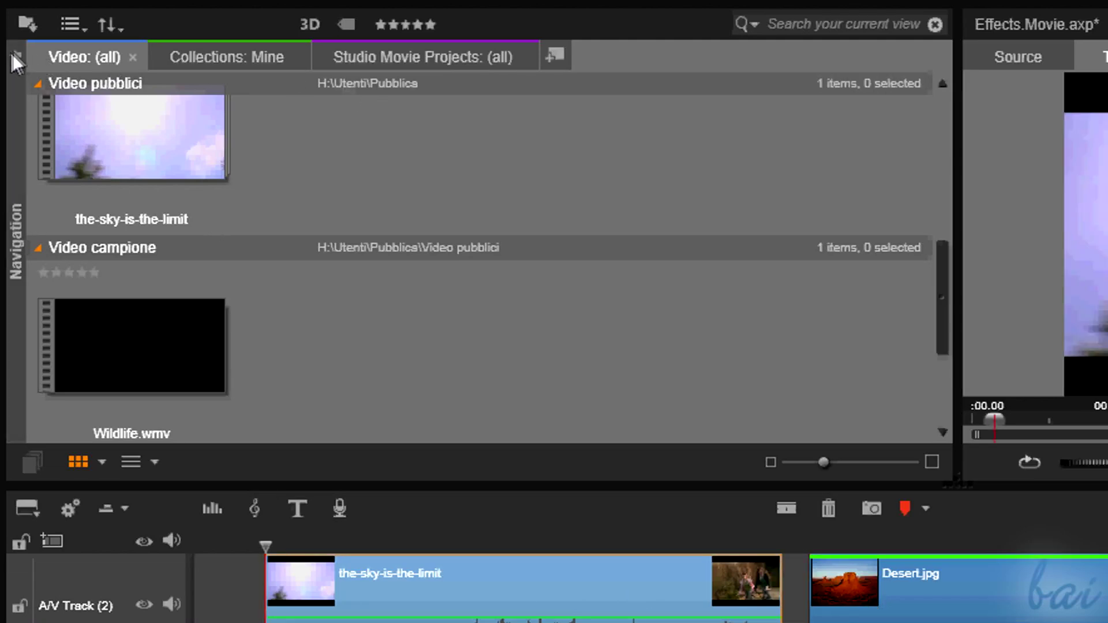
mouse_move(14, 50)
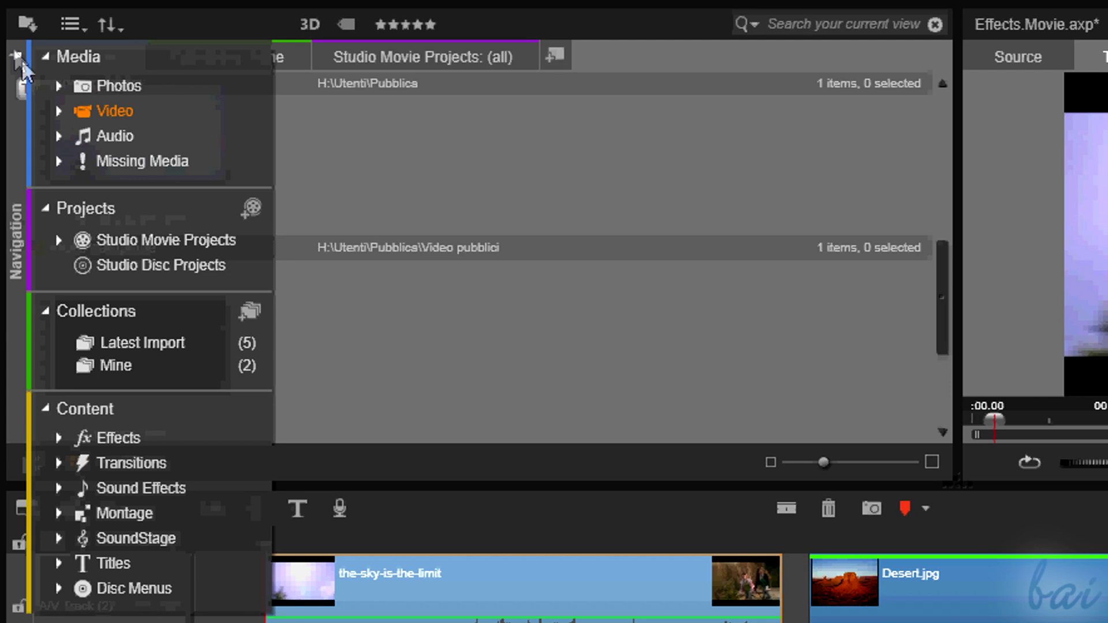
click(129, 442)
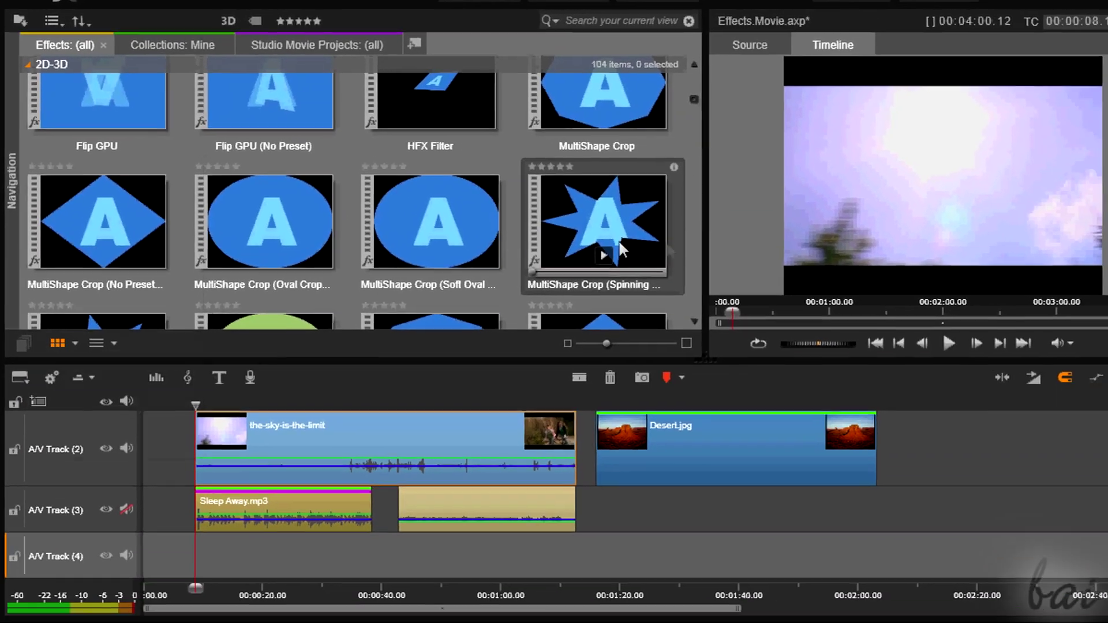
click(603, 254)
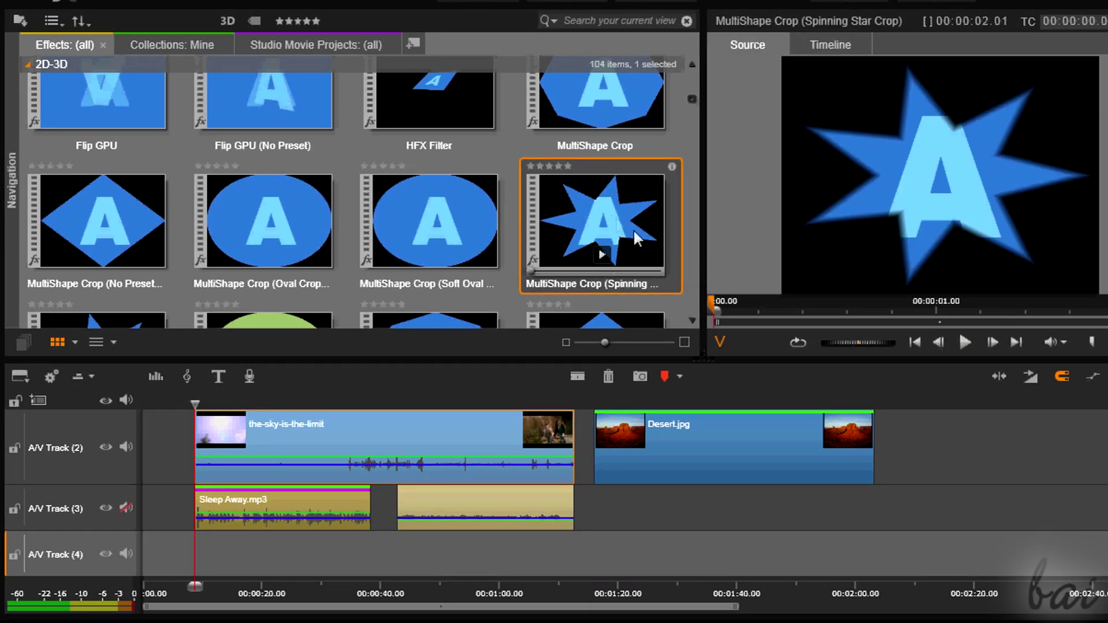
drag(637, 239, 645, 442)
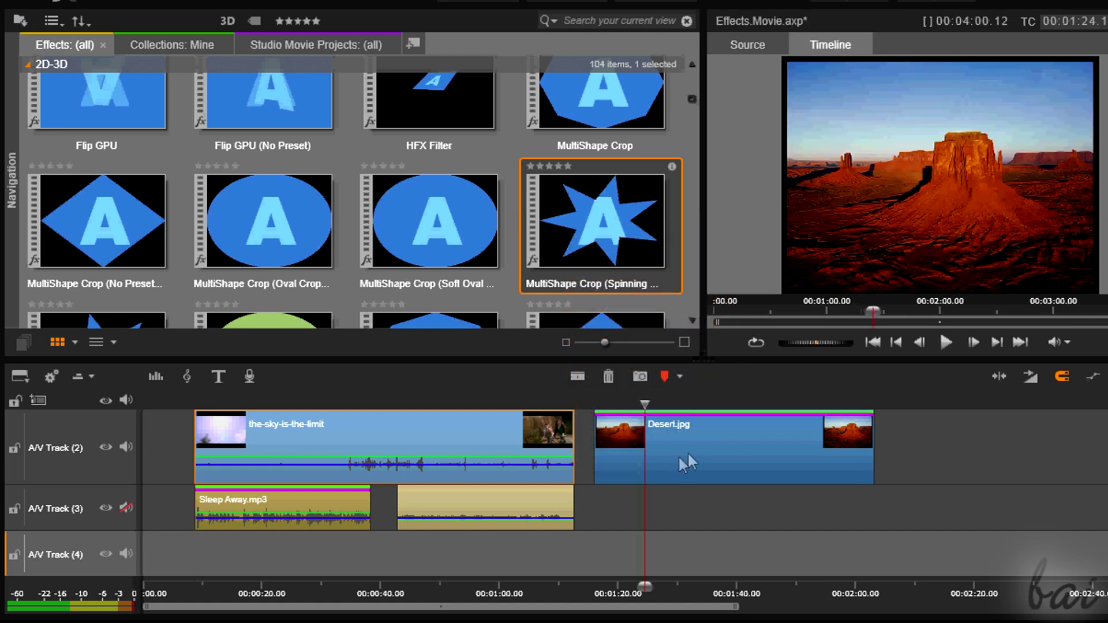
- Play Desert.jpg with its star crop, then open its effect settings
click(946, 342)
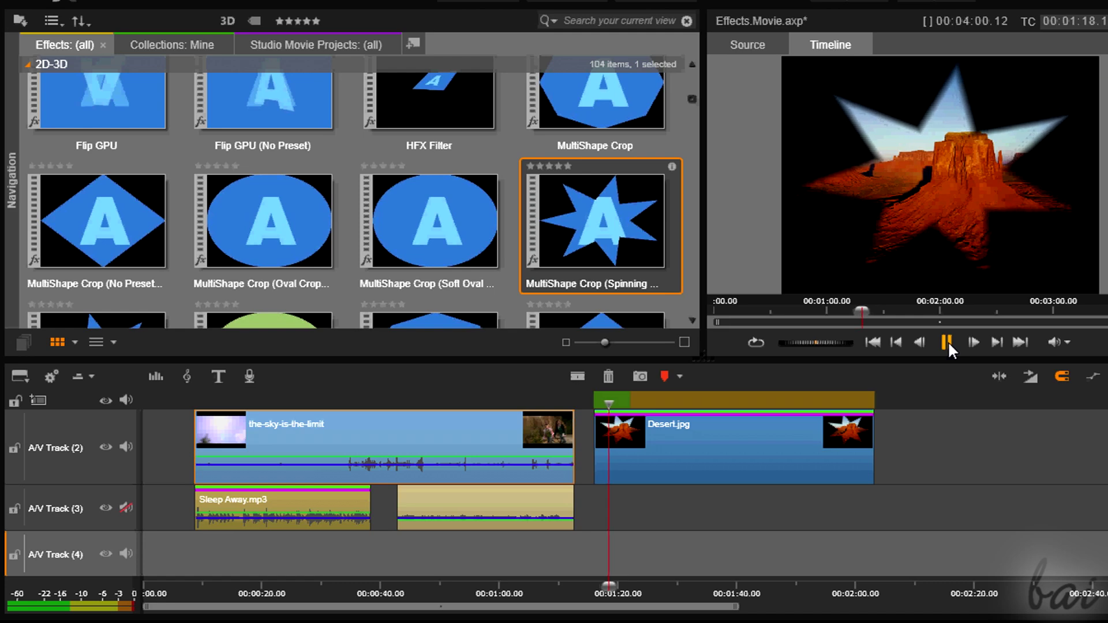
click(947, 341)
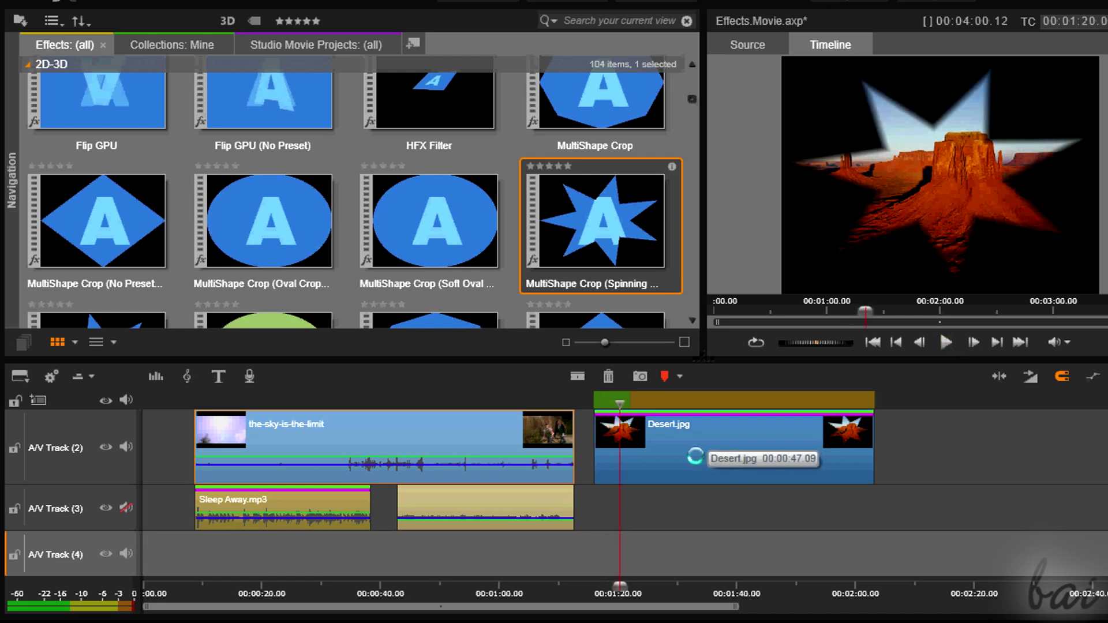
double_click(695, 457)
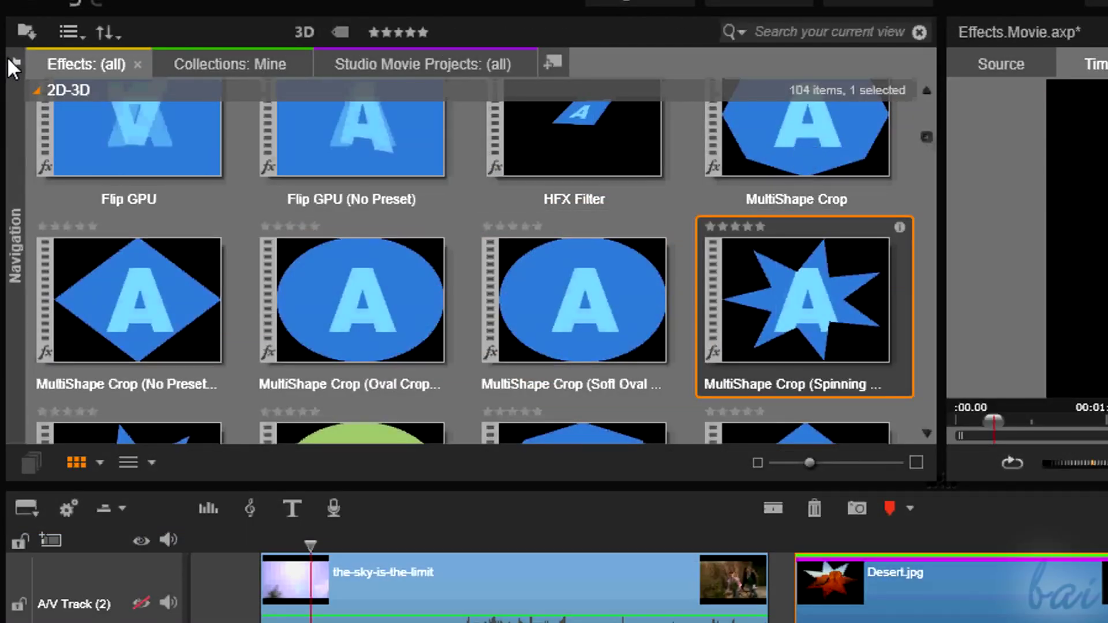
- List the library's sound effects and audition BoingBoing, SlideDown and Skidding
mouse_move(6, 57)
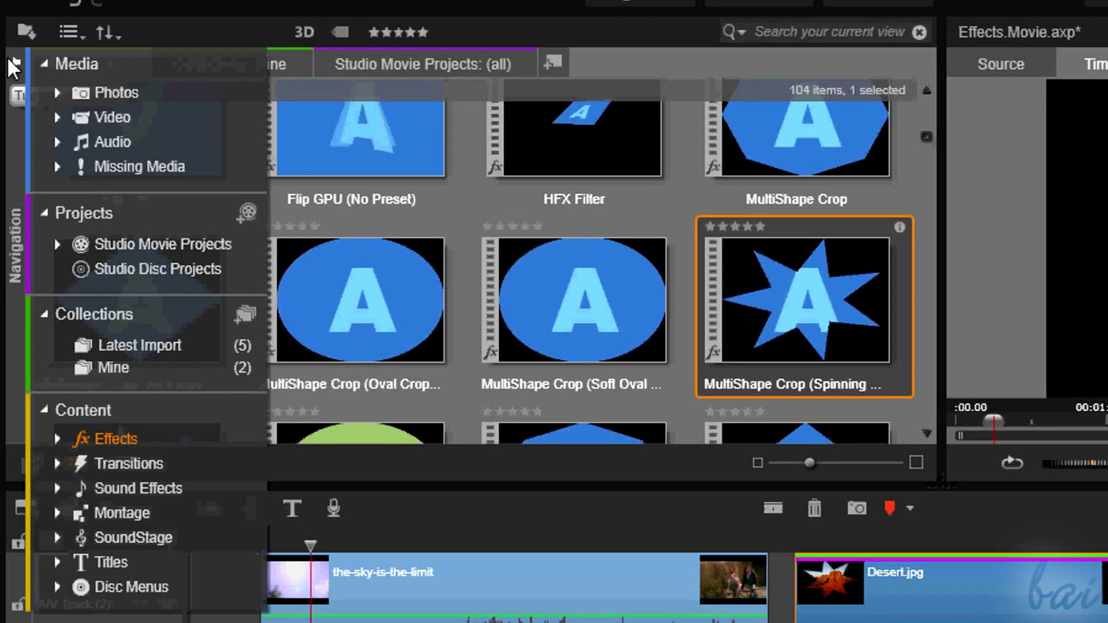
click(149, 486)
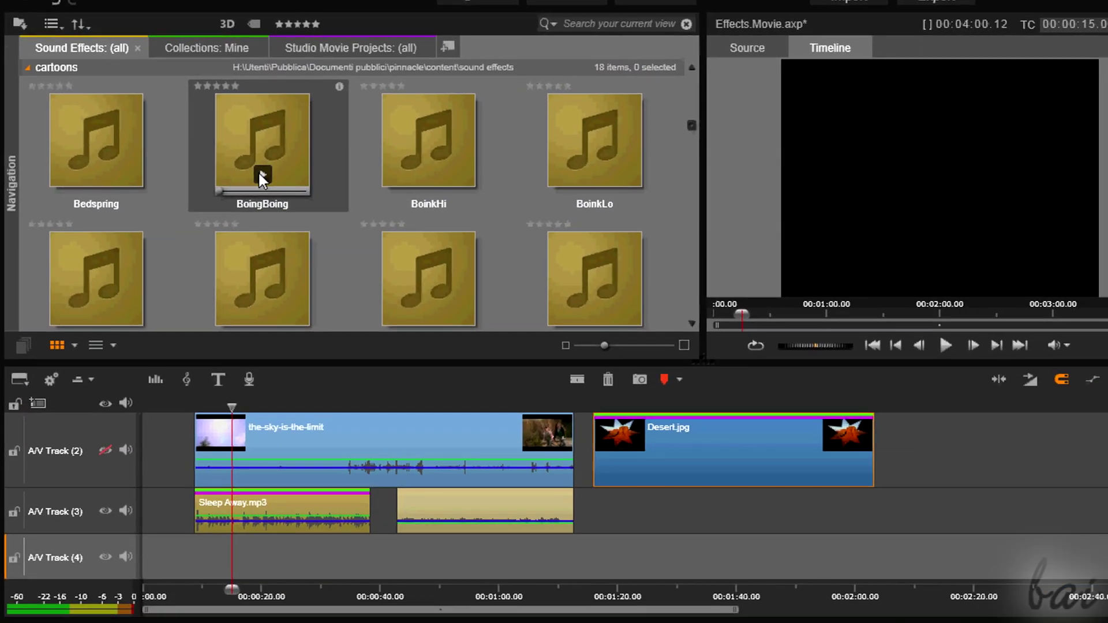
click(261, 174)
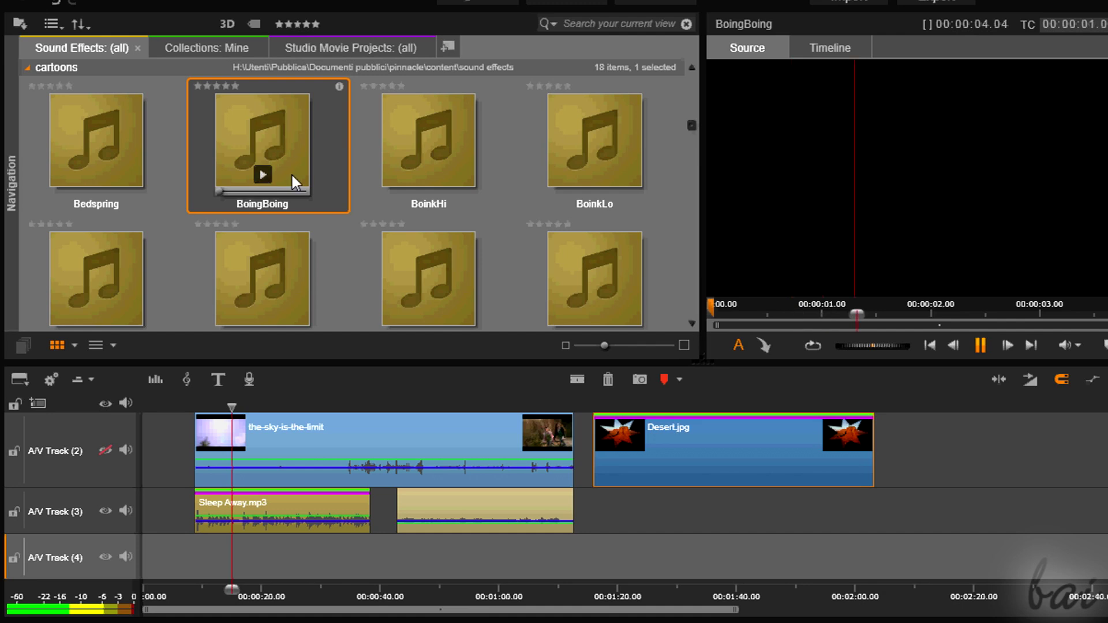
scroll(292, 175, down, 3)
click(428, 220)
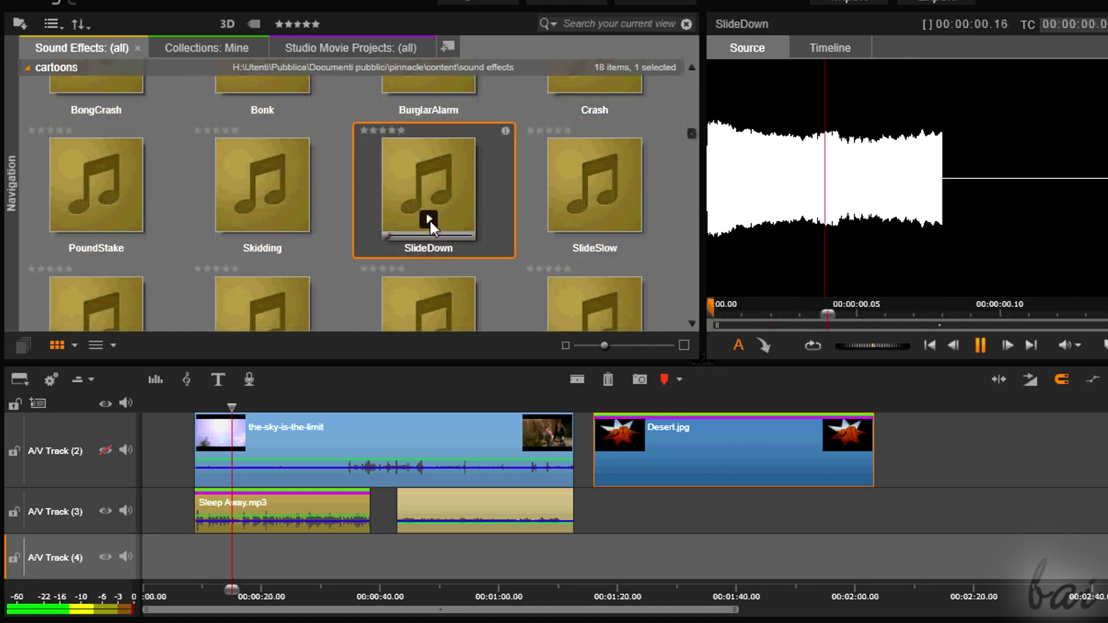
click(262, 220)
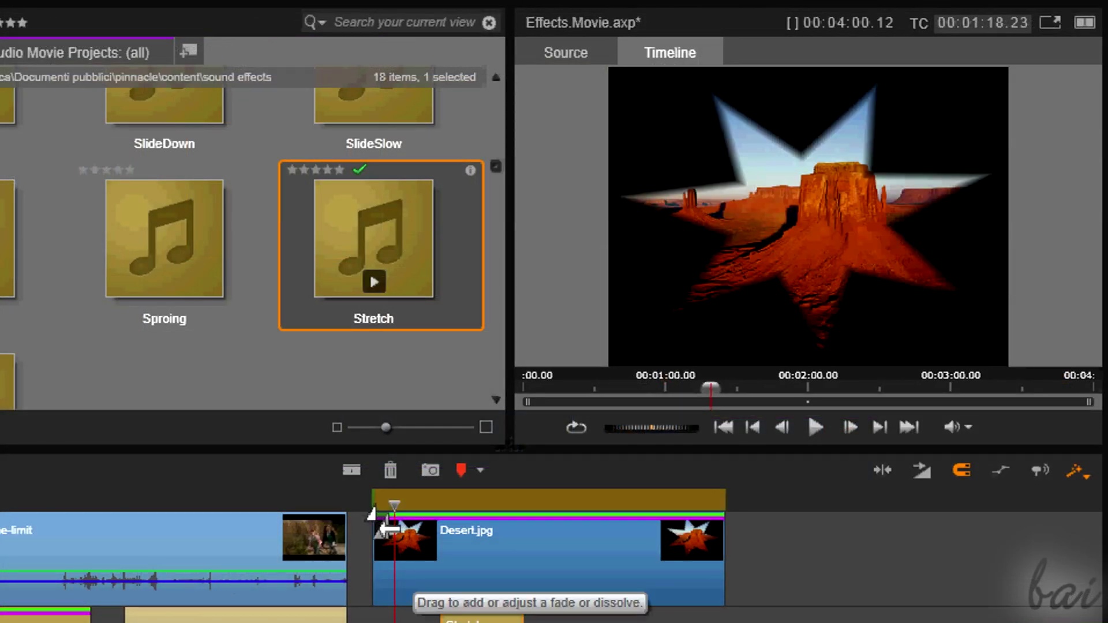
- Fade out the-sky-is-the-limit's end, shorten Desert.jpg's fade-in, and view its Transition In settings
drag(388, 528, 445, 533)
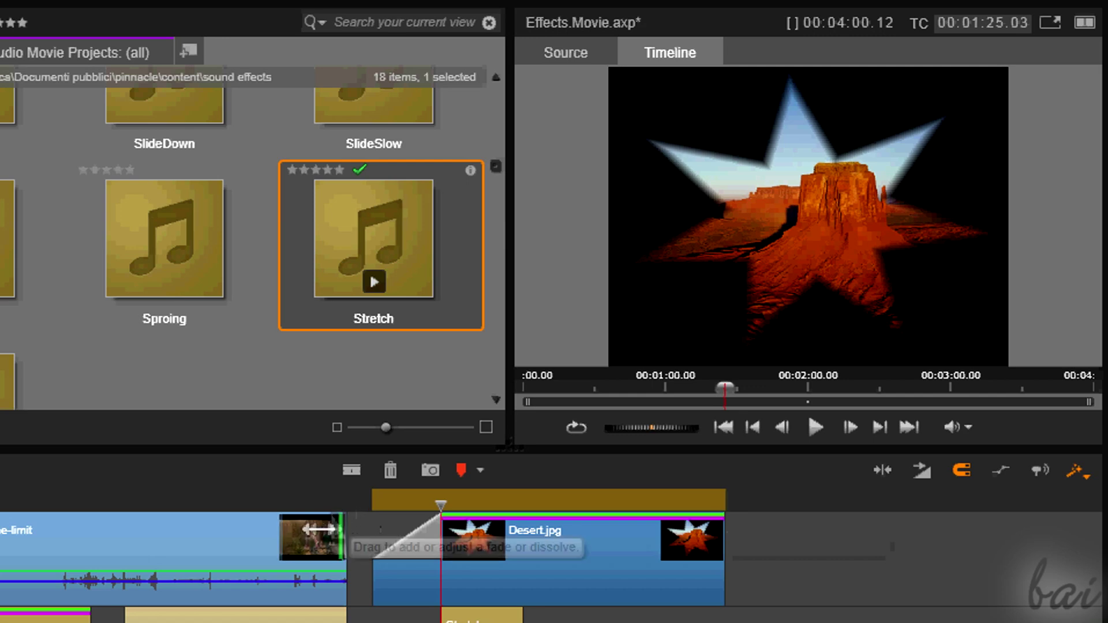
drag(318, 528, 347, 503)
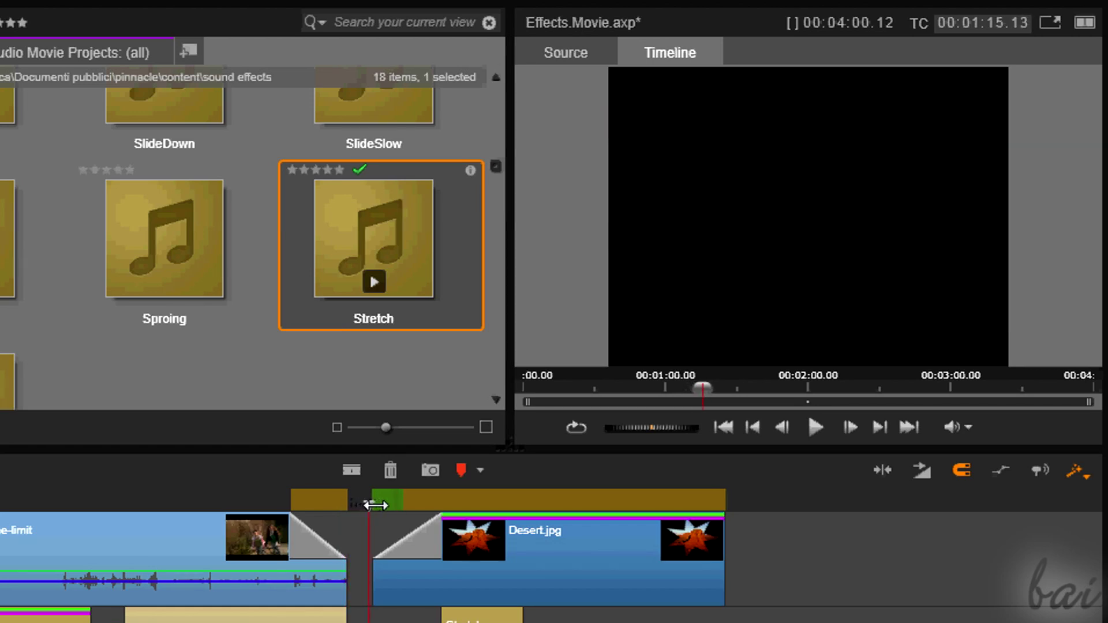
drag(384, 505, 450, 507)
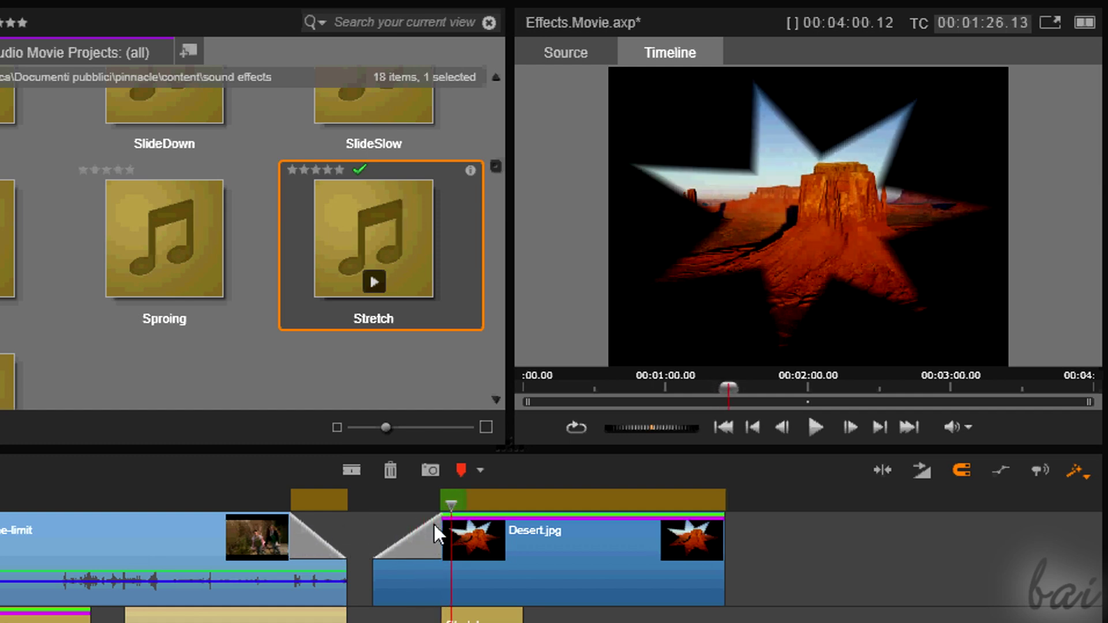
mouse_move(450, 547)
mouse_down()
mouse_move(396, 546)
mouse_move(630, 545)
mouse_move(436, 544)
mouse_up()
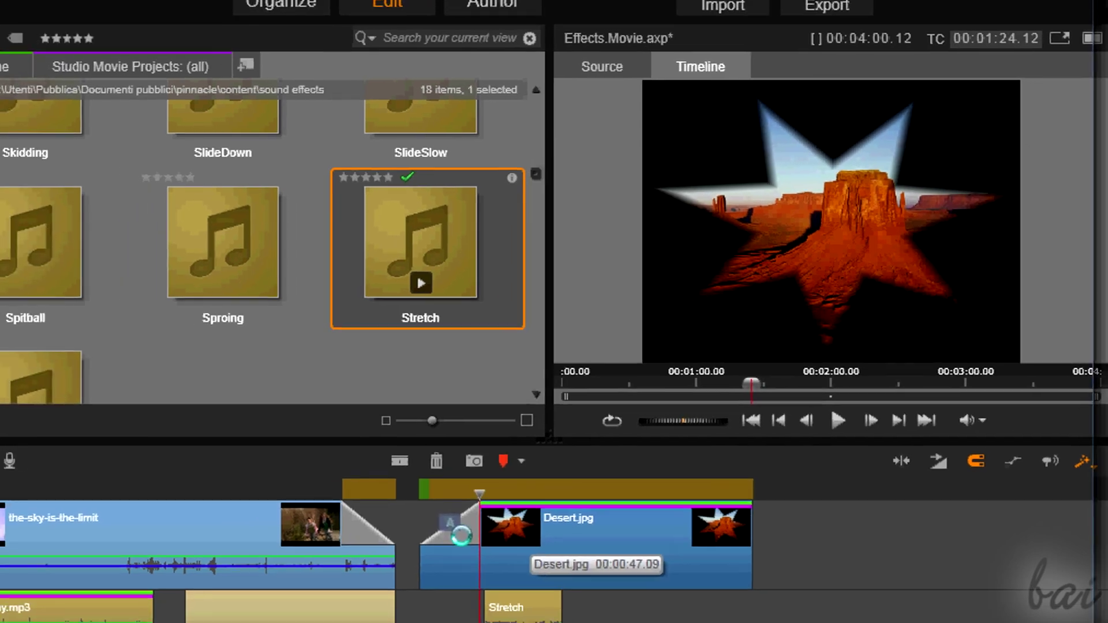
double_click(496, 554)
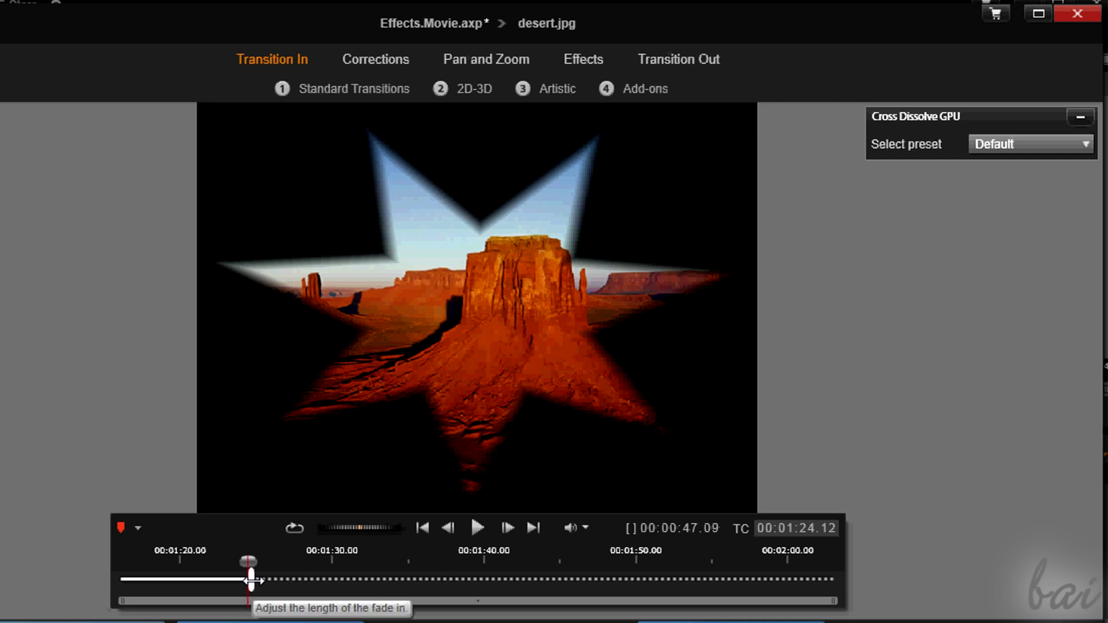
drag(251, 579, 661, 582)
drag(477, 594, 206, 571)
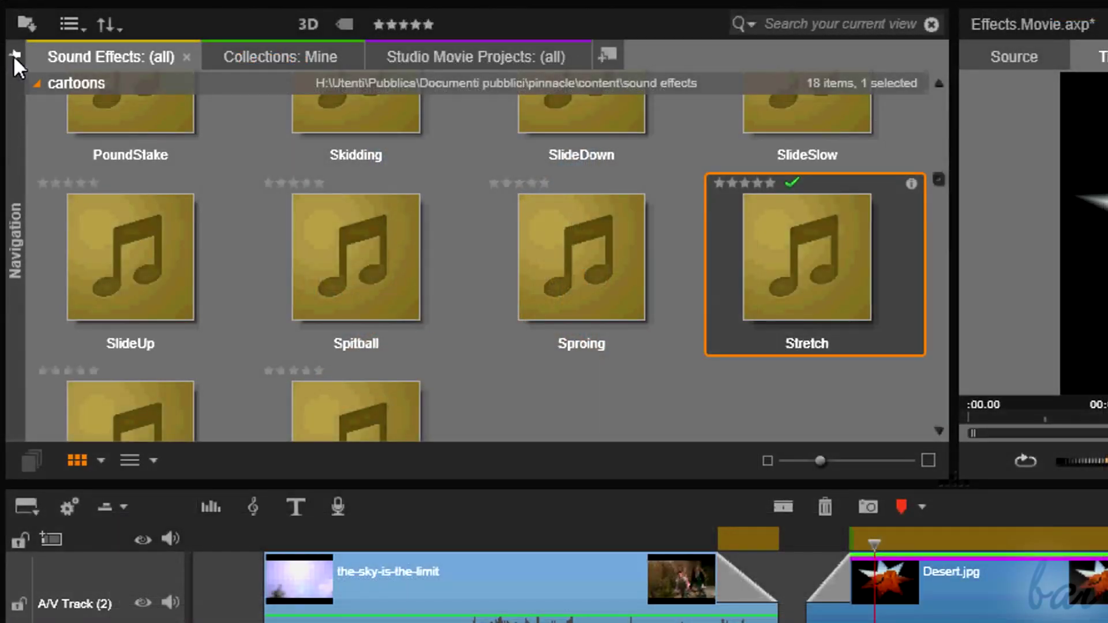
- Browse the transitions library and preview Squarespots and Page Curl (Tight Curl)
click(13, 56)
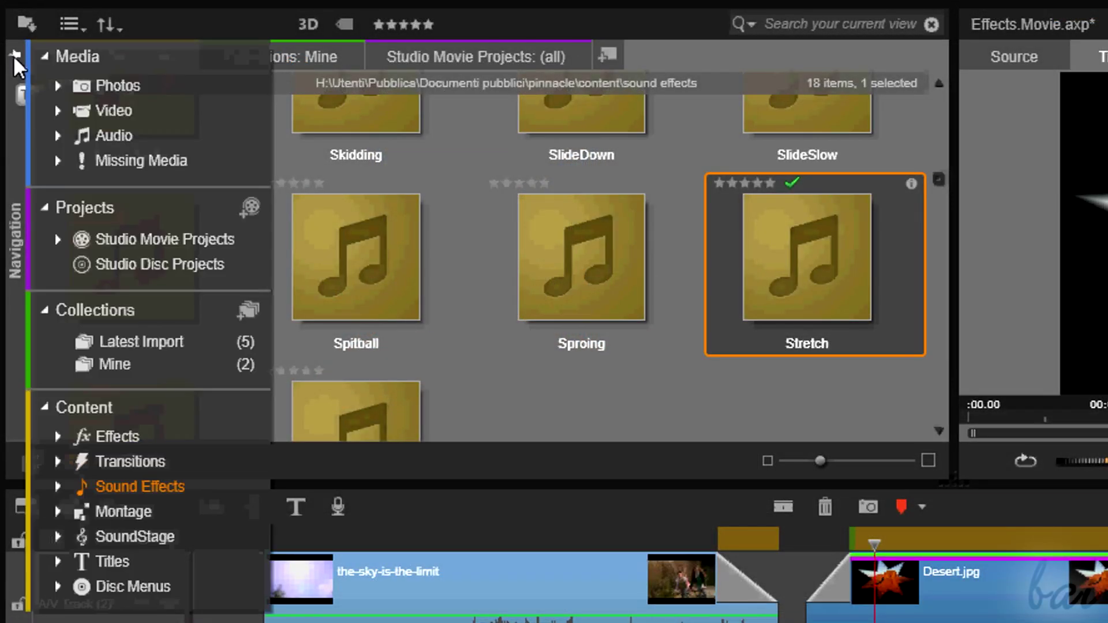
click(131, 462)
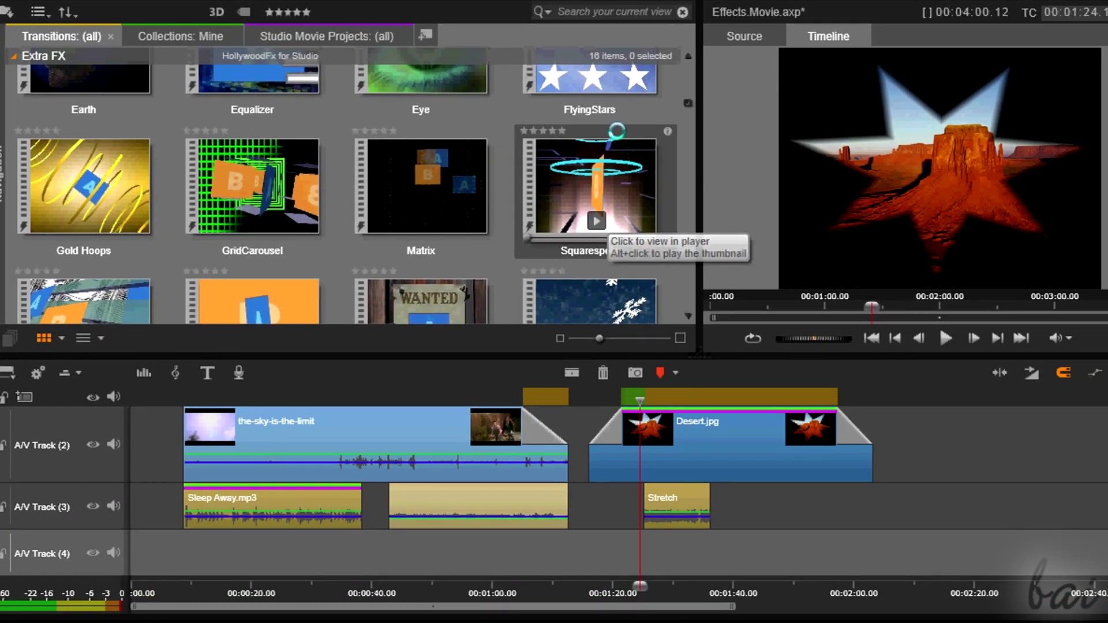
click(599, 223)
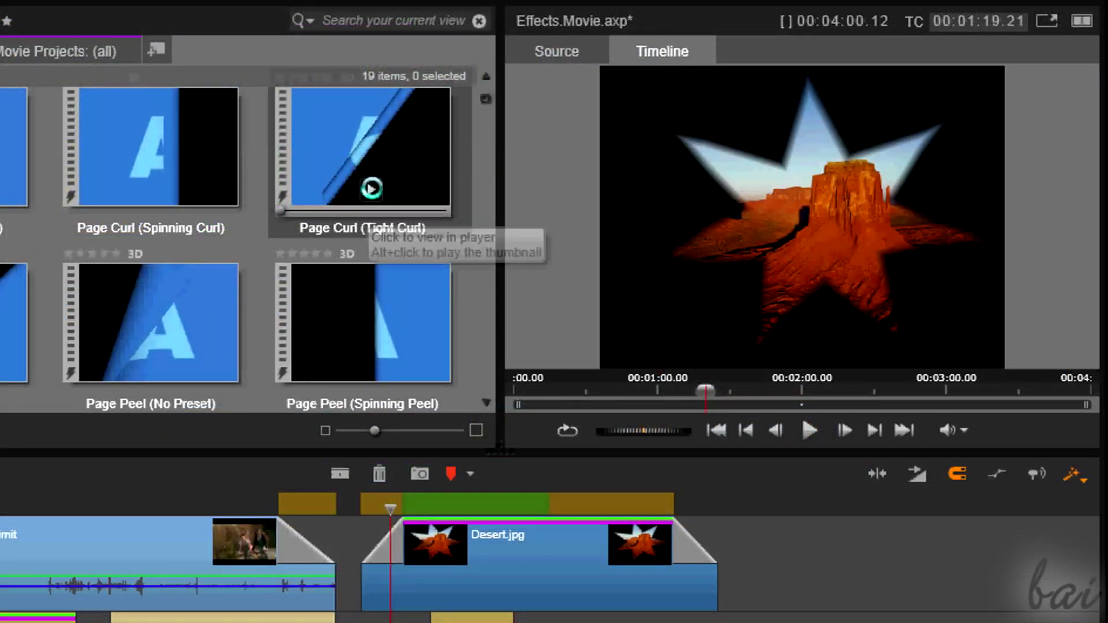
click(373, 187)
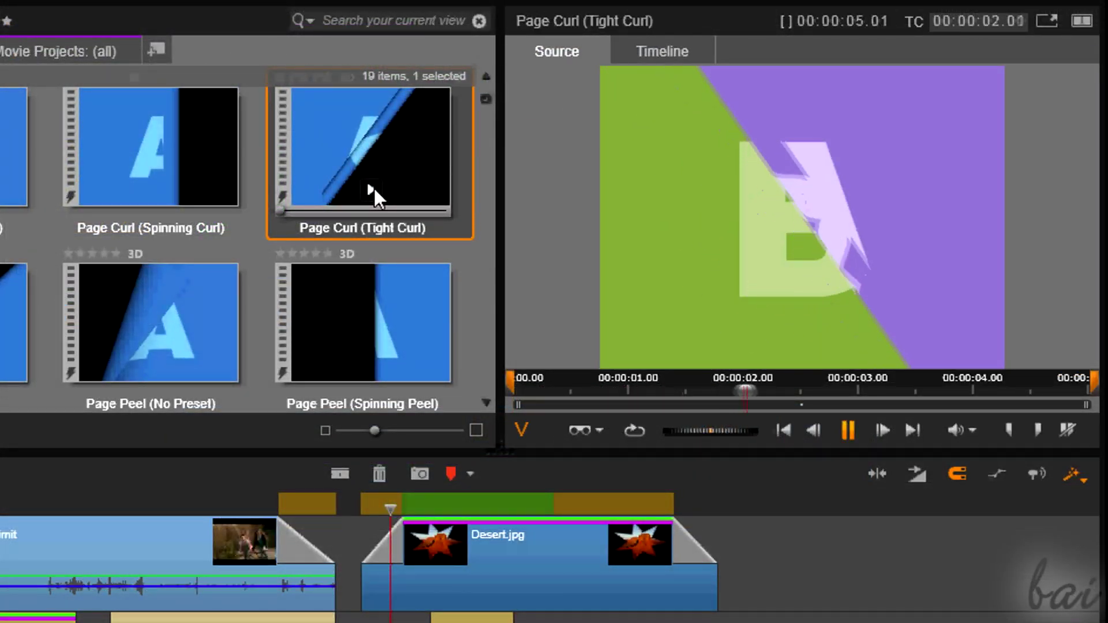
- Place Page Curl (Tight Curl) at Desert.jpg's end, then remove a transition from the clip
drag(379, 183, 708, 531)
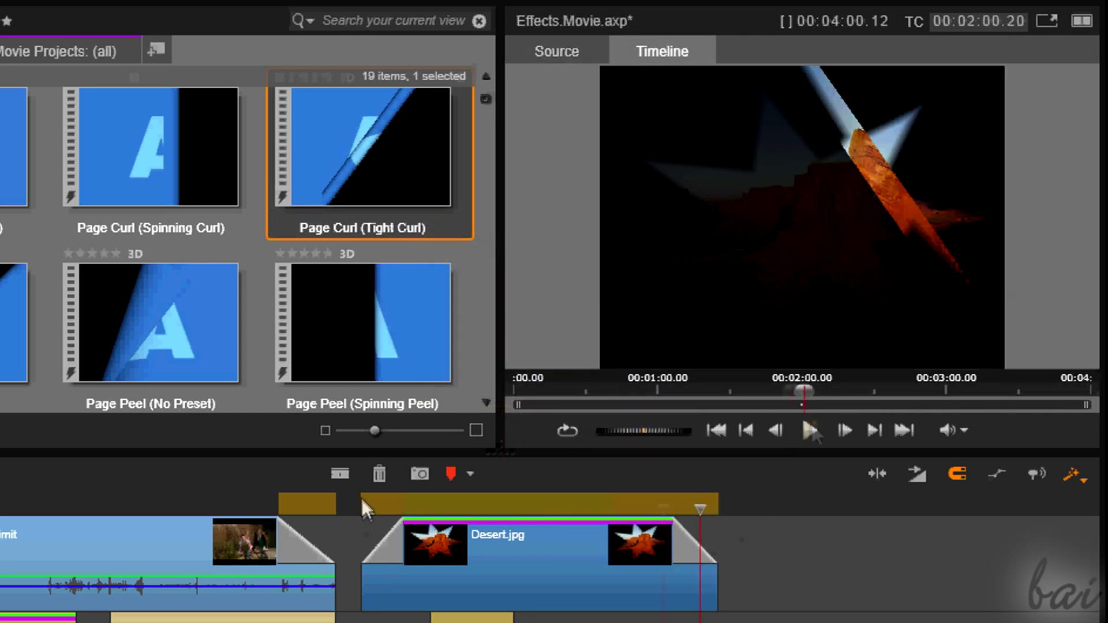
click(809, 430)
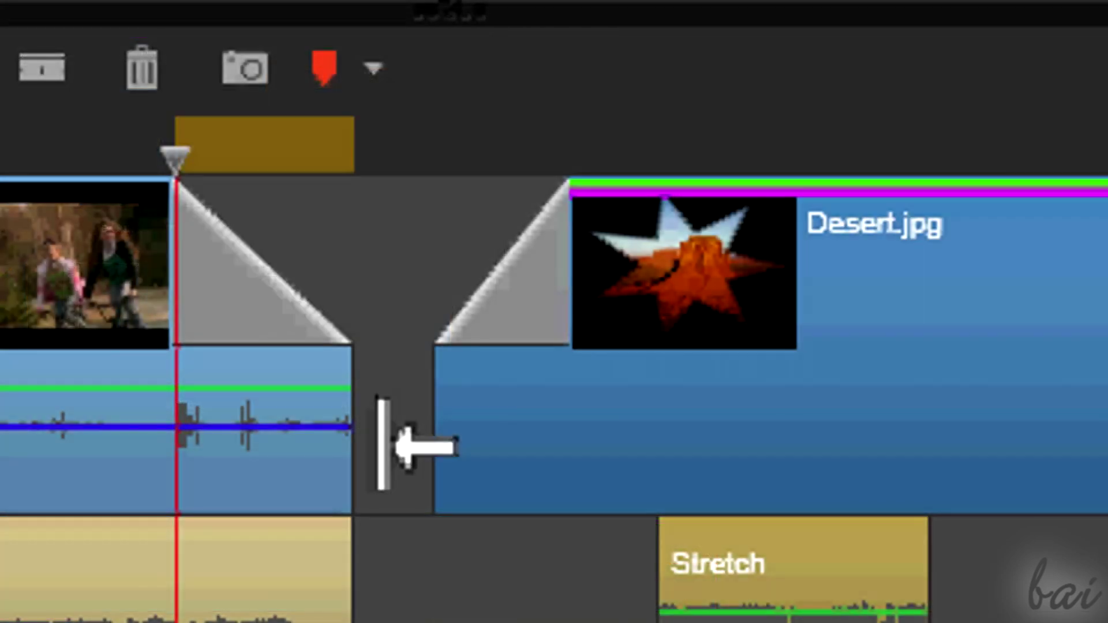
right_click(289, 237)
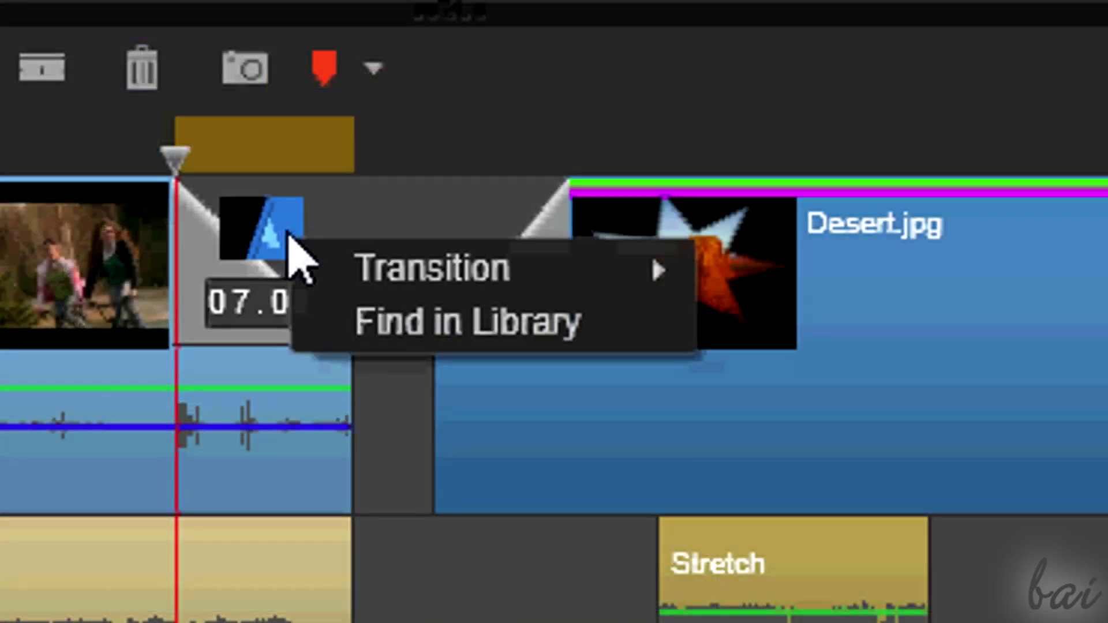
mouse_move(336, 265)
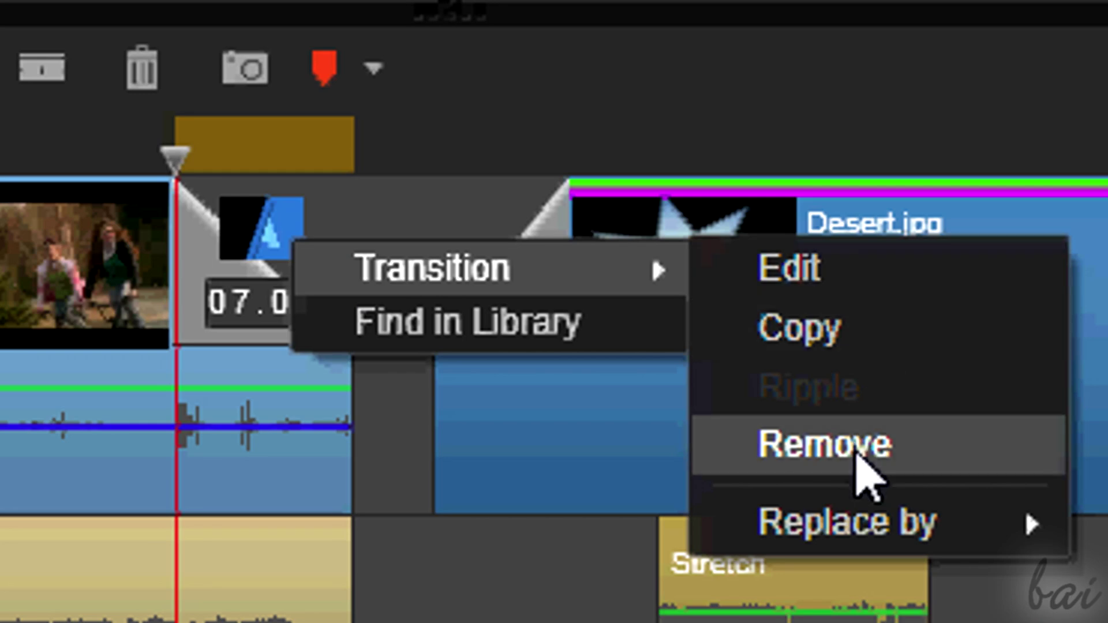
click(856, 450)
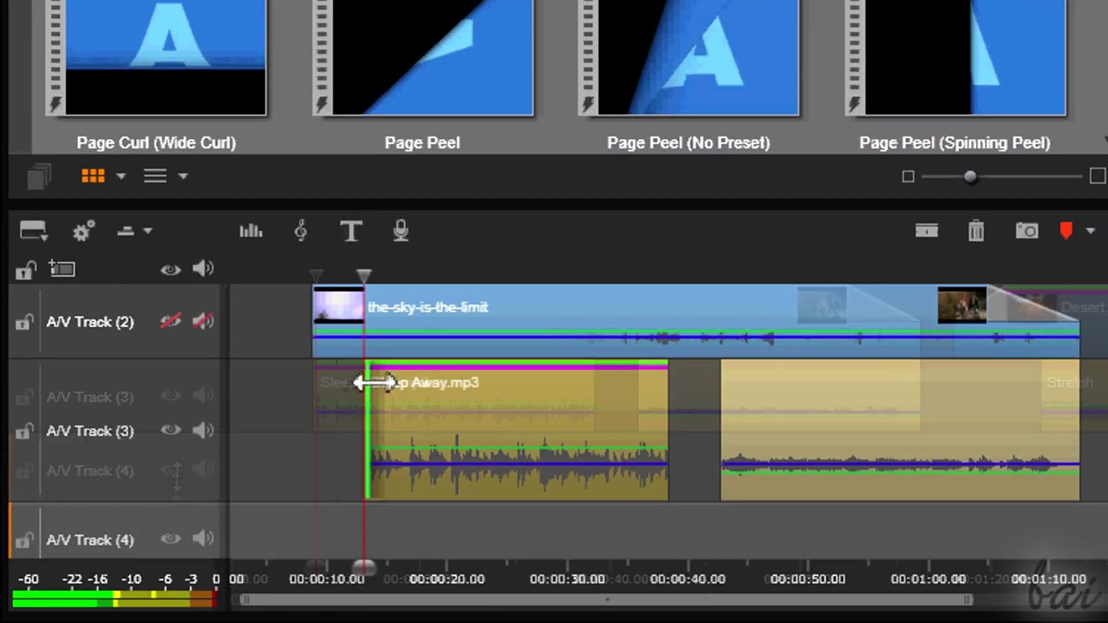
- Trim Sleep Away.mp3's start, add a fade-in, and play the movie from about 1:04
drag(239, 443, 191, 444)
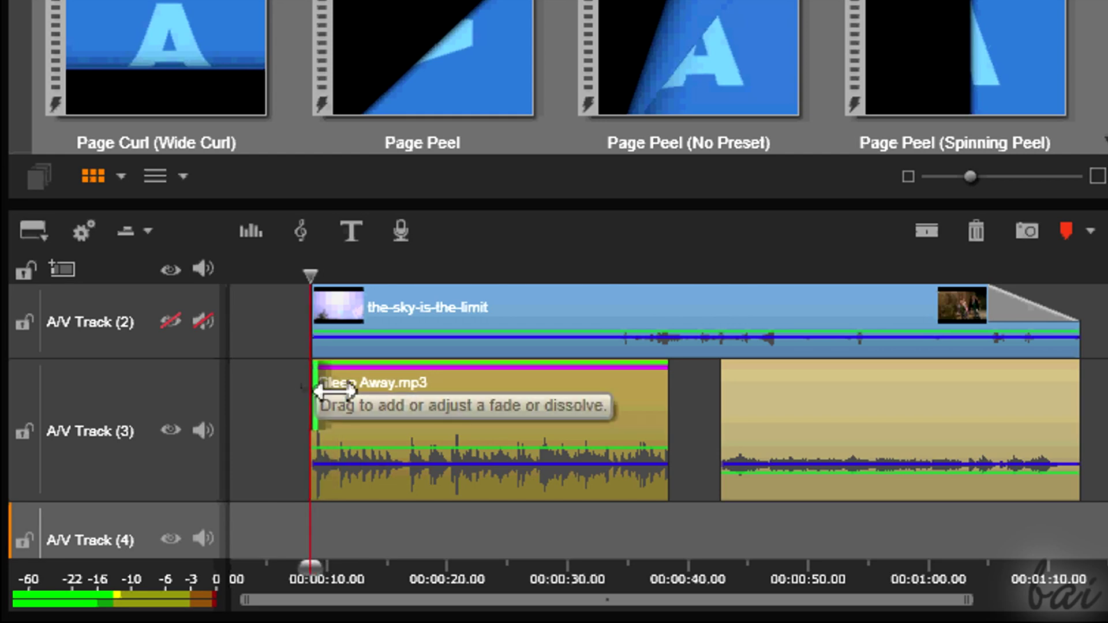
drag(329, 383, 421, 322)
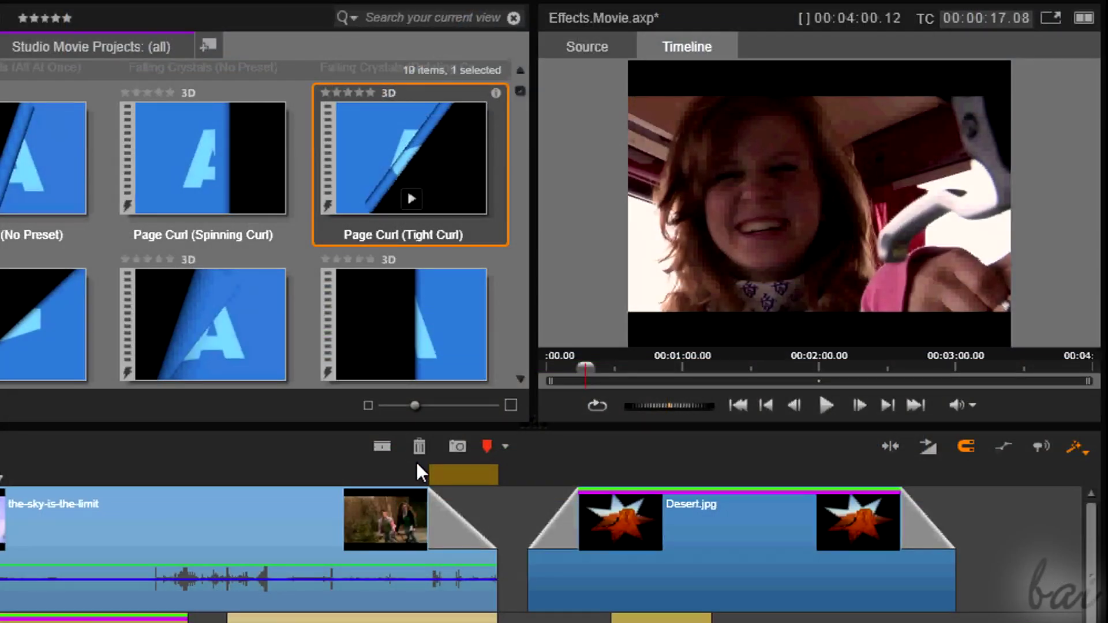
click(424, 469)
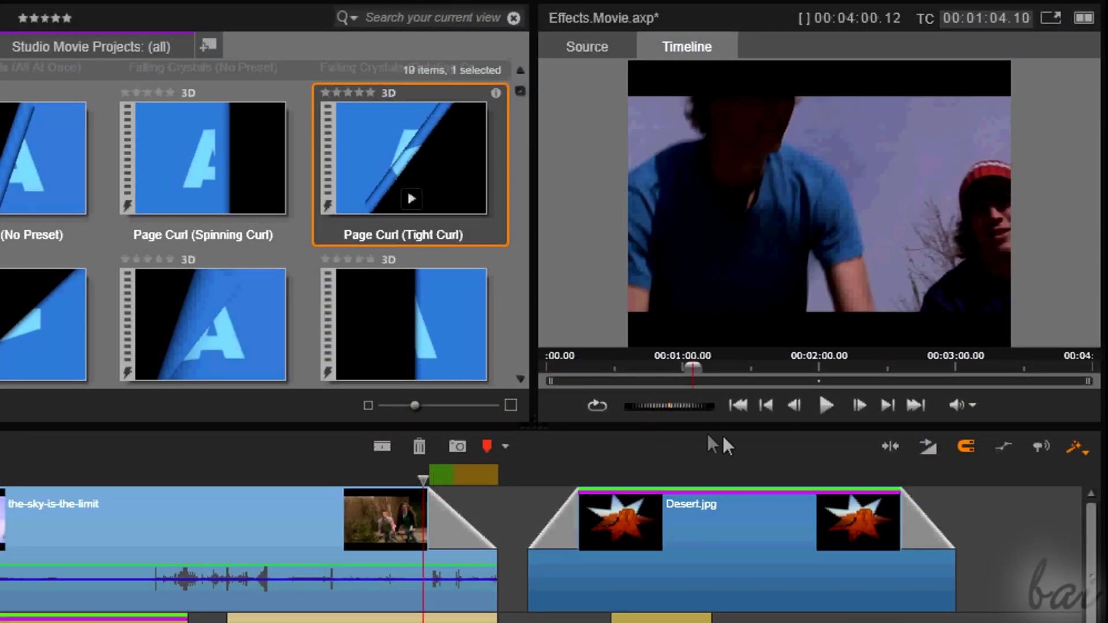
click(826, 406)
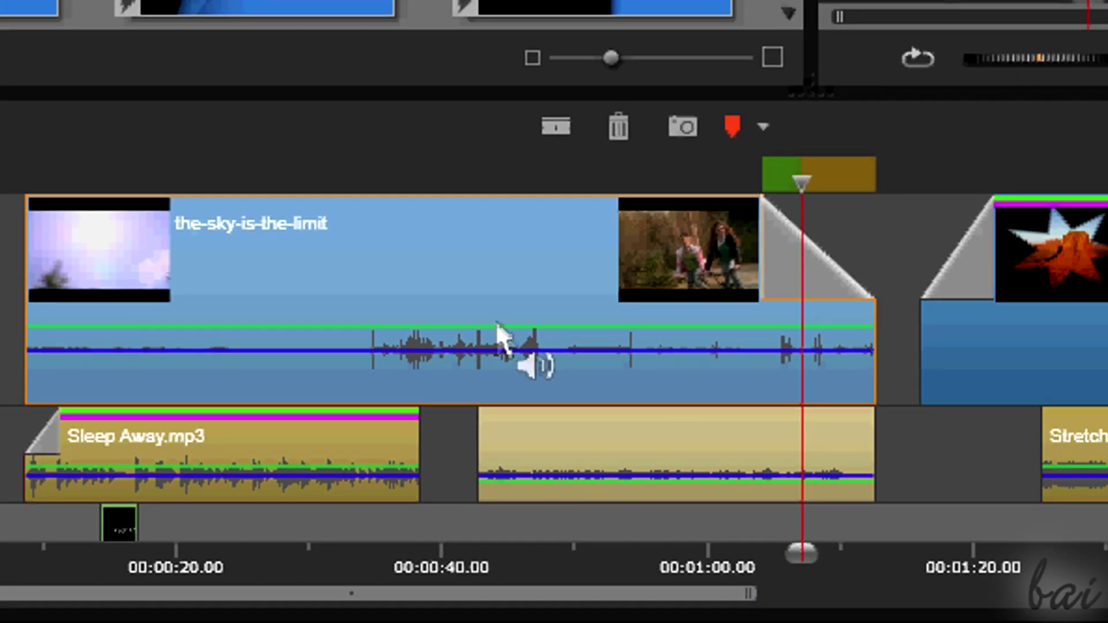
- Add volume keyframes on the-sky-is-the-limit, dragging the last to -50dB at its end
drag(506, 326, 512, 389)
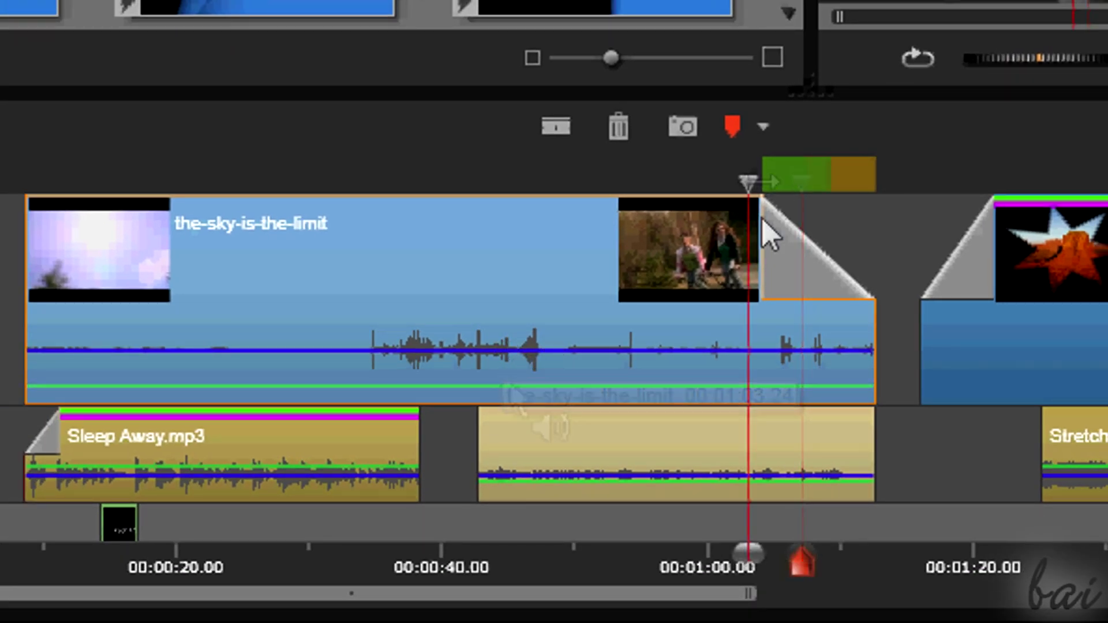
drag(758, 387, 765, 324)
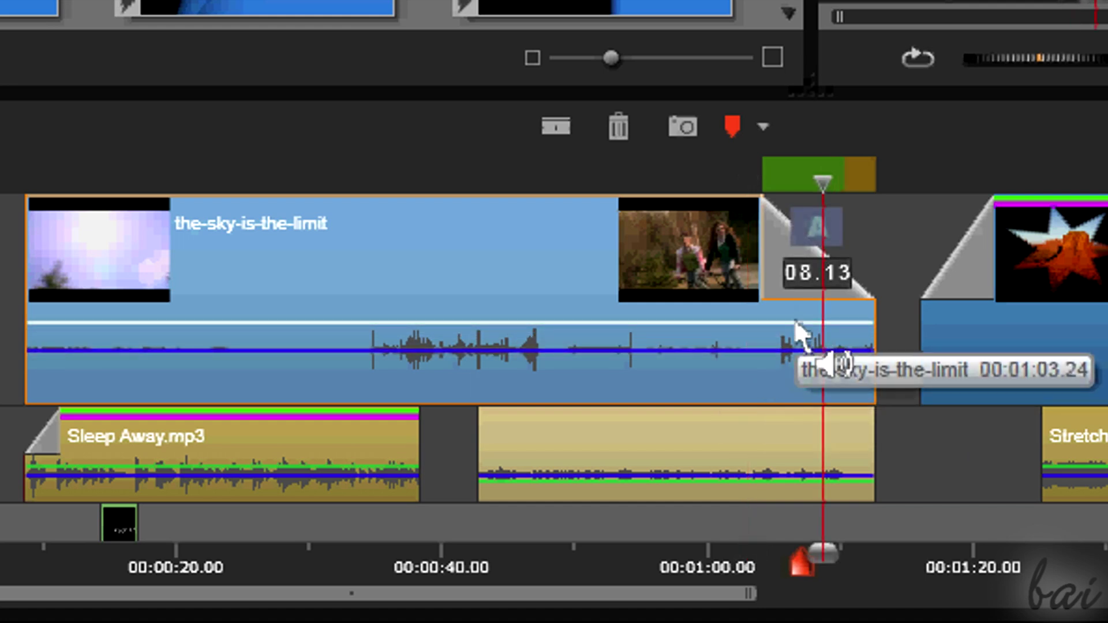
right_click(767, 333)
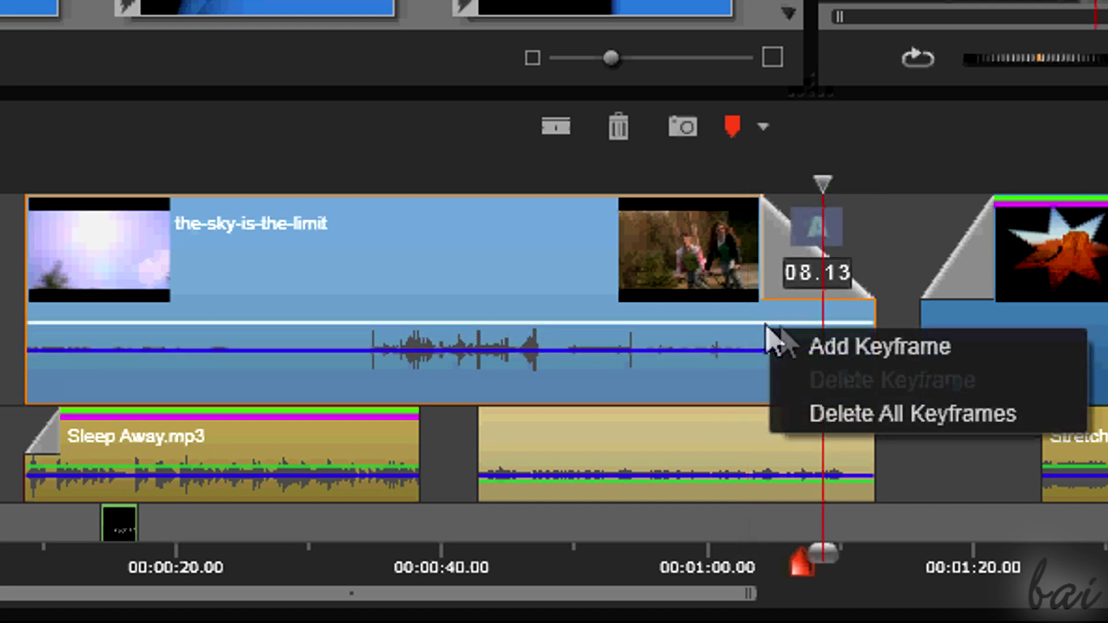
click(835, 349)
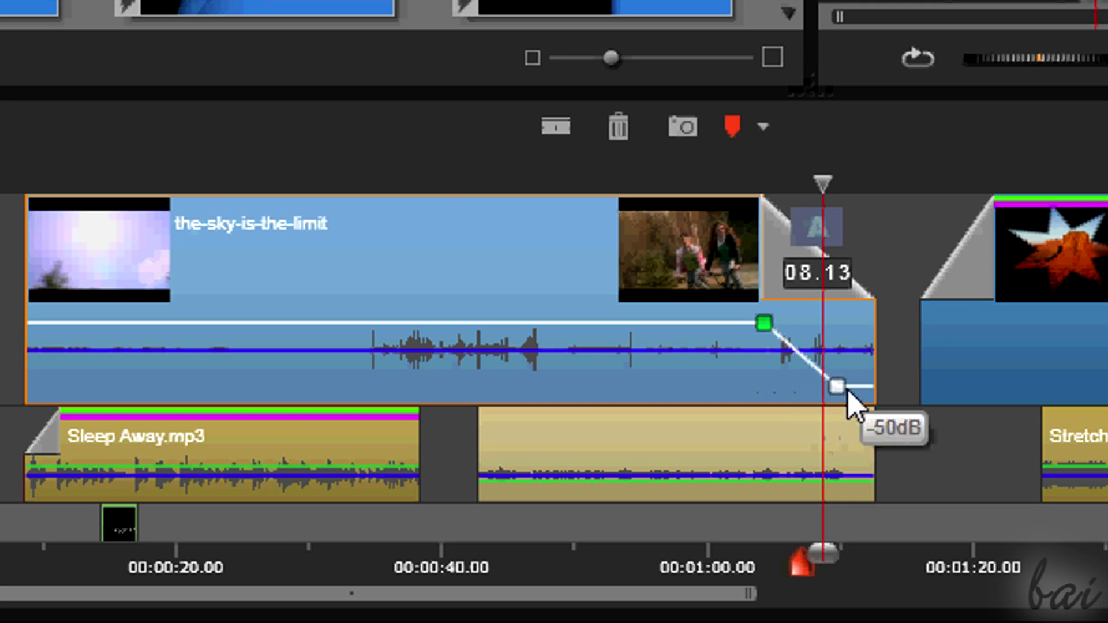
drag(847, 390, 874, 406)
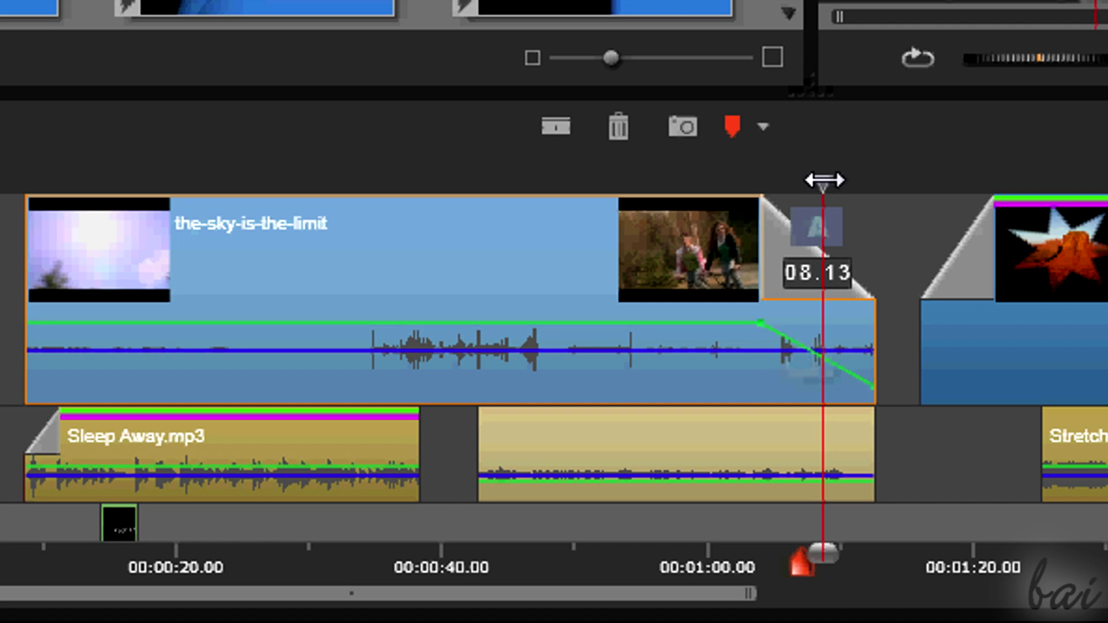
drag(824, 180, 789, 181)
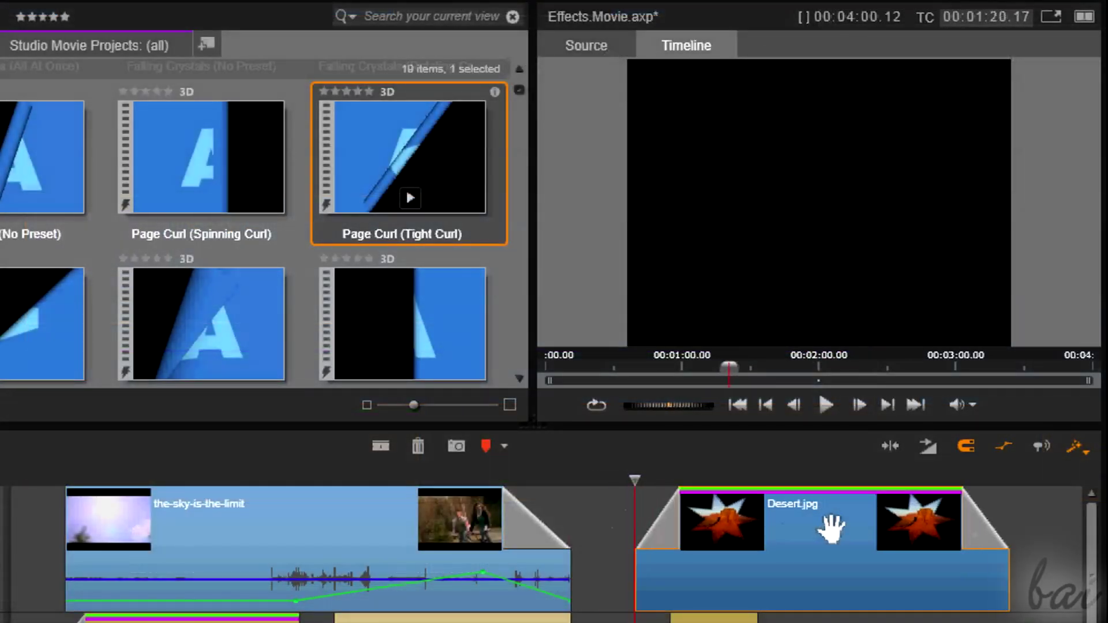
- Slide Desert.jpg left over the-sky-is-the-limit's end and scrub the resulting transition
drag(833, 525, 722, 542)
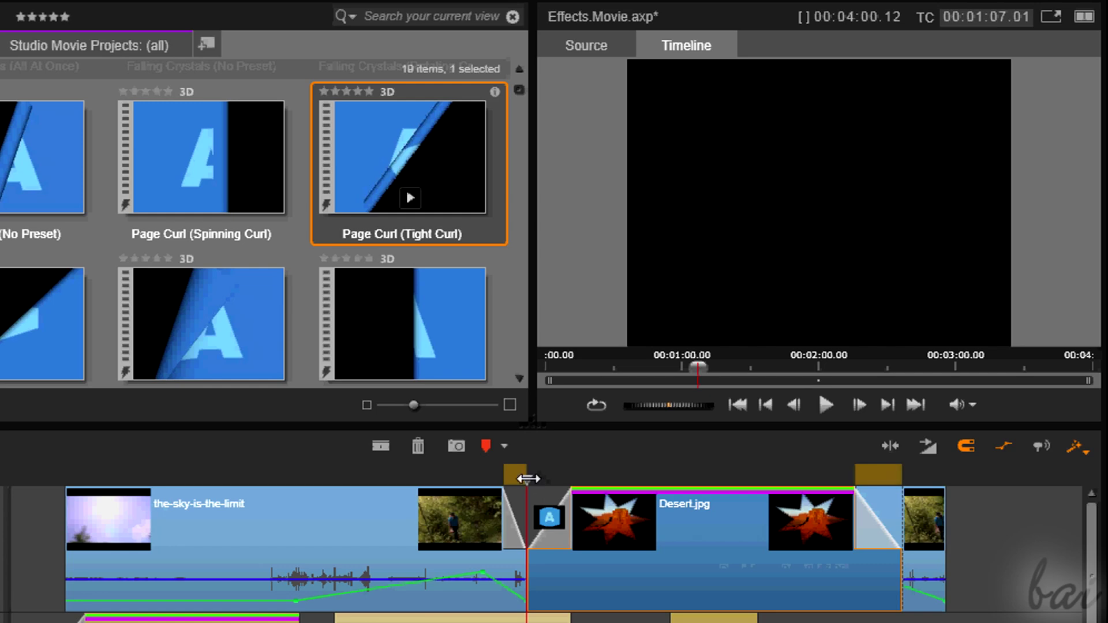
drag(635, 523, 621, 524)
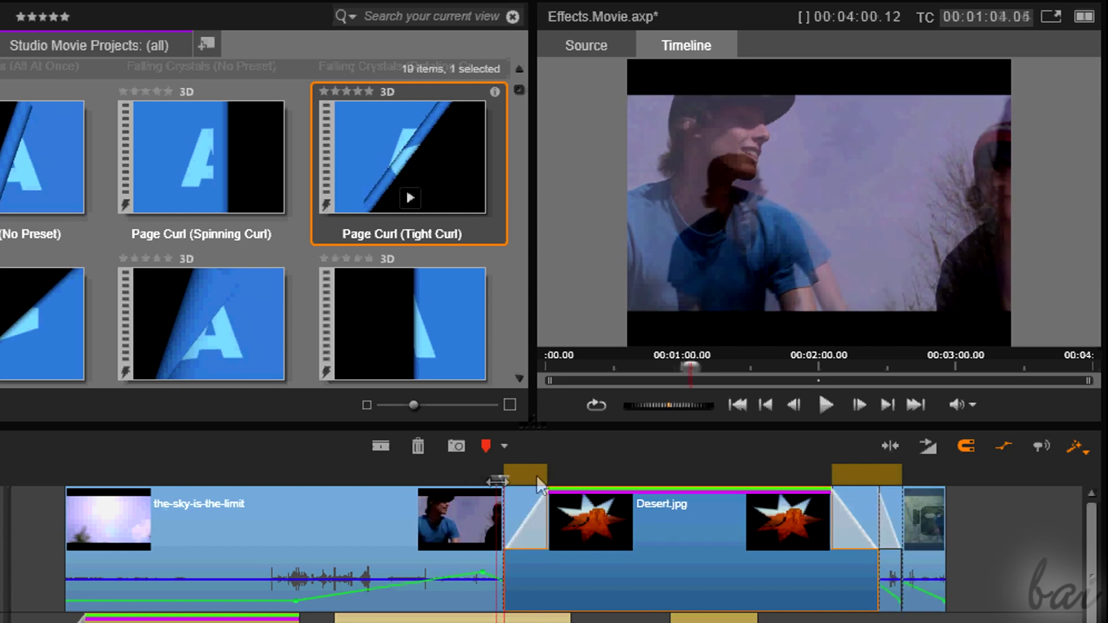
drag(506, 481, 535, 481)
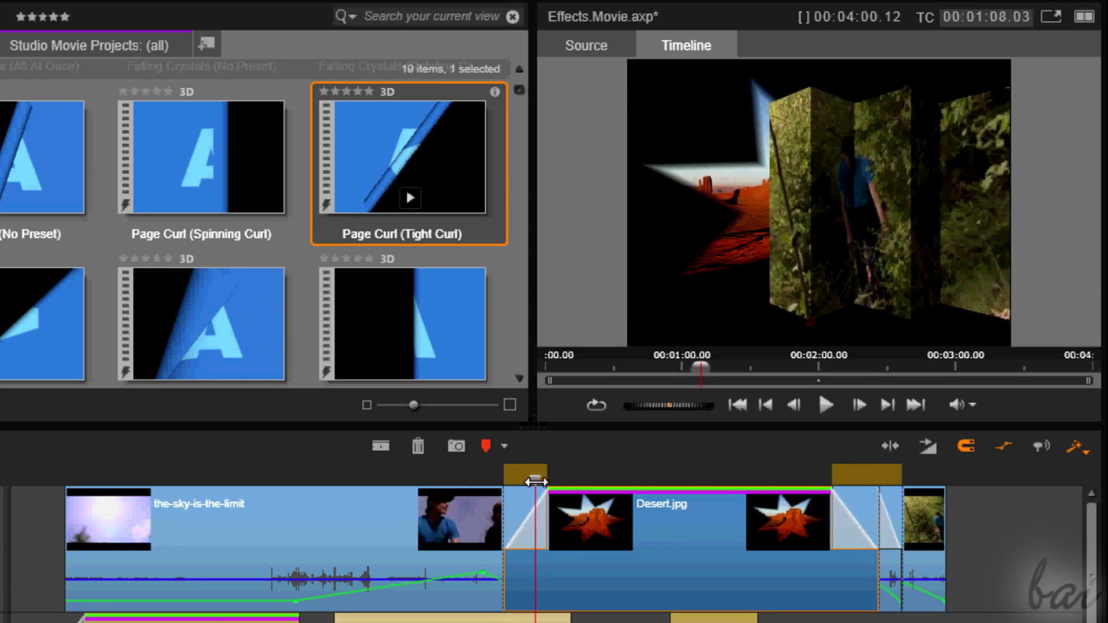